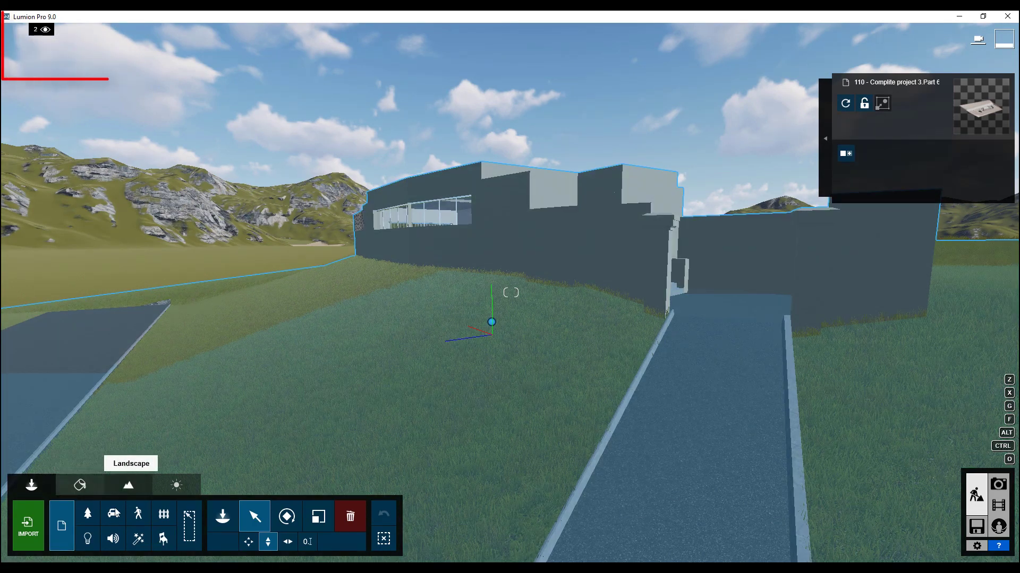
- Place several tall dark conifers from the nature library around the back and terrace end of the house
{"action": "left_click", "coordinate": [61, 526]}
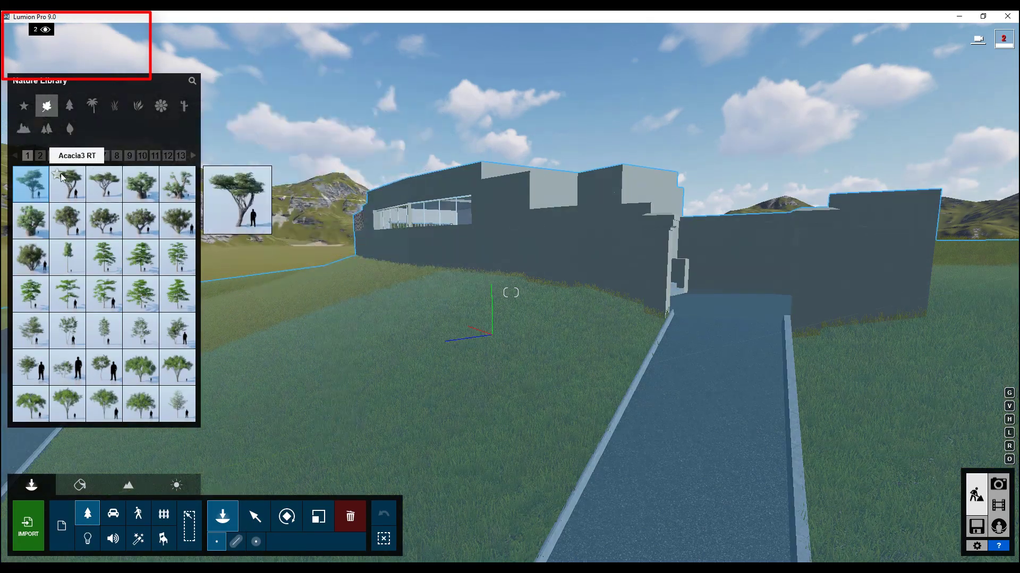
{"action": "left_click", "coordinate": [70, 106]}
{"action": "left_click", "coordinate": [115, 268]}
{"action": "right_click_drag", "start_coordinate": [492, 376], "coordinate": [492, 376]}
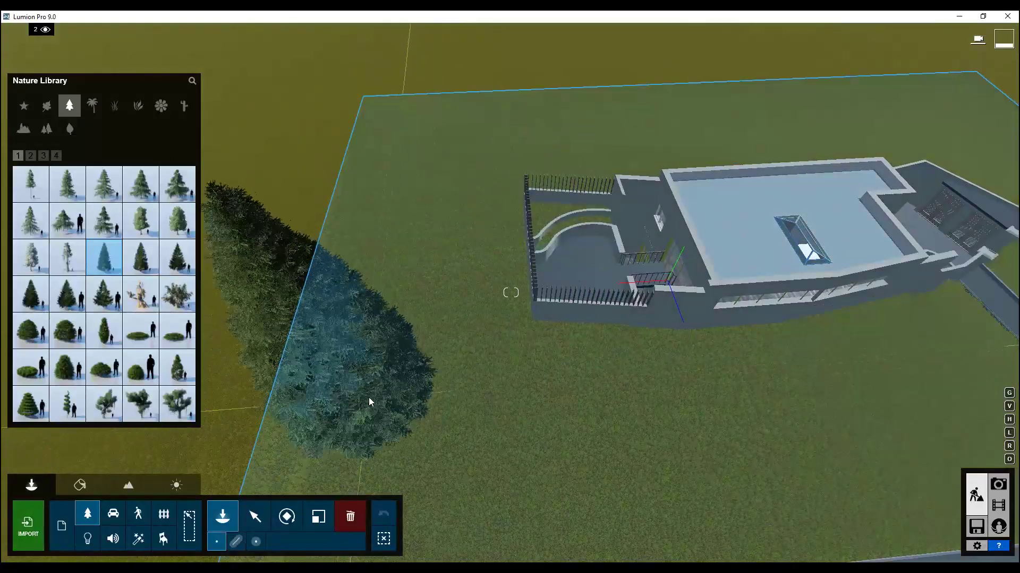
{"action": "left_click", "coordinate": [467, 186]}
{"action": "left_click", "coordinate": [369, 332]}
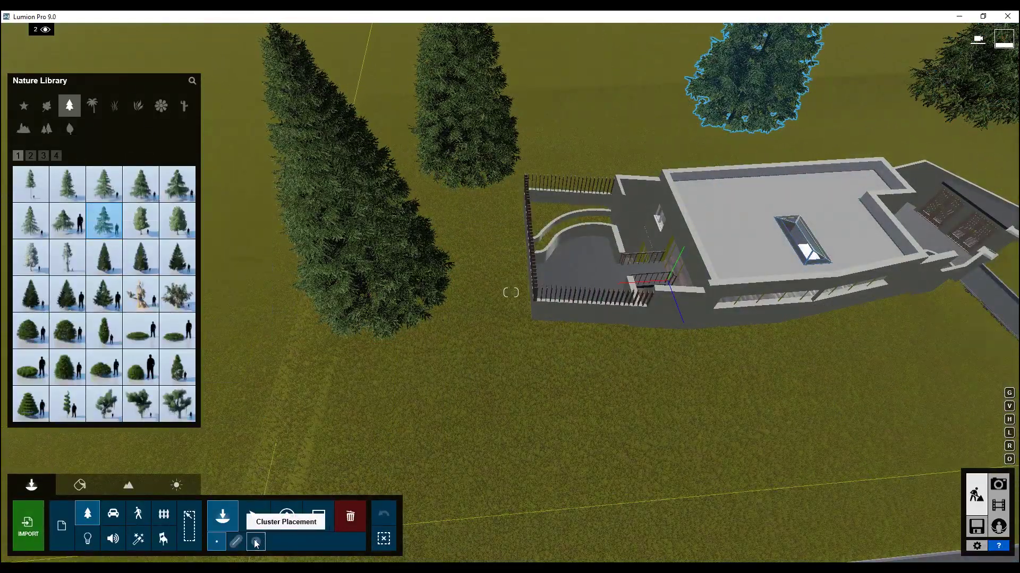
- Scatter clusters of smaller conifers with Cluster Placement behind the house and around its terrace end
{"action": "left_click", "coordinate": [358, 416]}
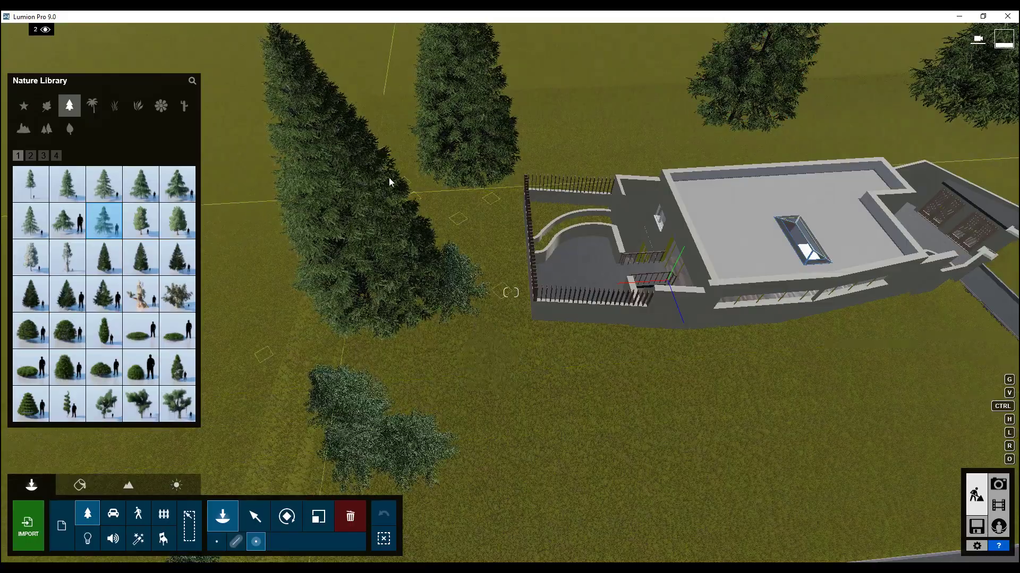
{"action": "right_click_drag", "start_coordinate": [620, 133], "coordinate": [443, 317]}
{"action": "left_click", "coordinate": [443, 317], "text": "ctrl"}
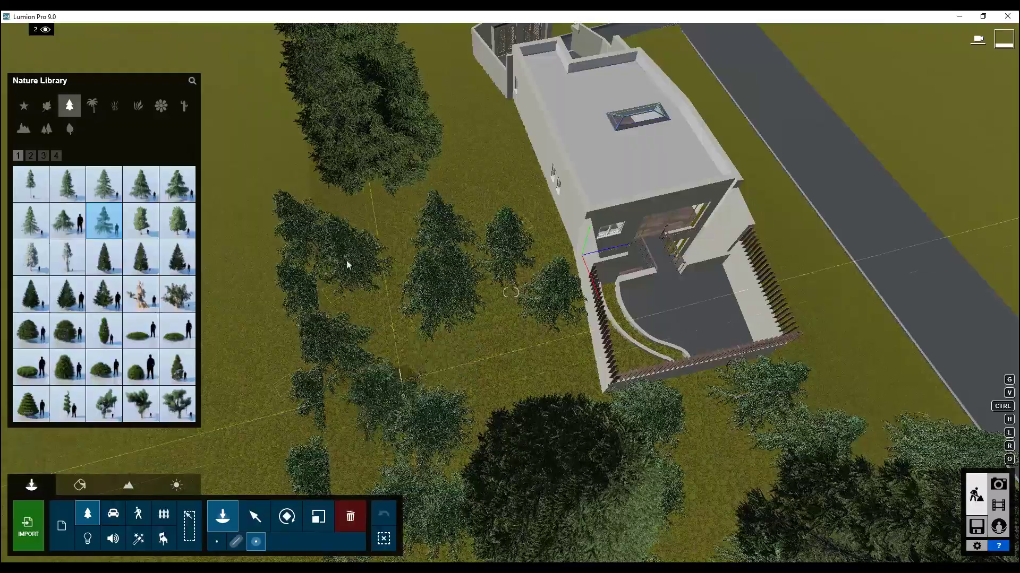
{"action": "right_click_drag", "start_coordinate": [398, 153], "coordinate": [326, 294]}
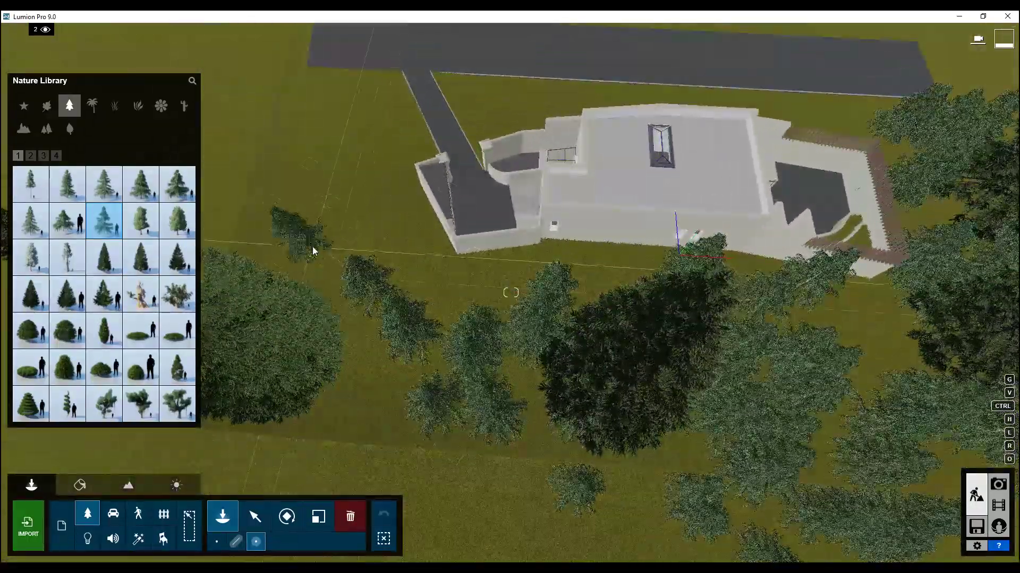
- Delete the stray small conifers standing out on the open ground behind the house
{"action": "left_click", "coordinate": [348, 517]}
{"action": "right_click_drag", "start_coordinate": [466, 199], "coordinate": [466, 117]}
{"action": "right_click_drag", "start_coordinate": [489, 266], "coordinate": [489, 298]}
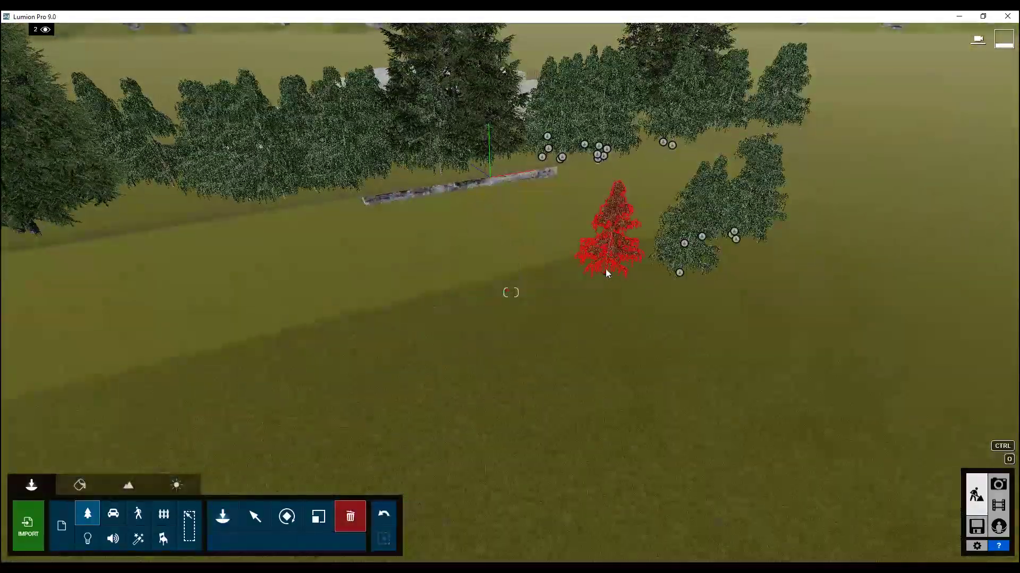
{"action": "scroll", "coordinate": [725, 236], "scroll_direction": "up", "scroll_amount": 5}
{"action": "left_click", "coordinate": [632, 209]}
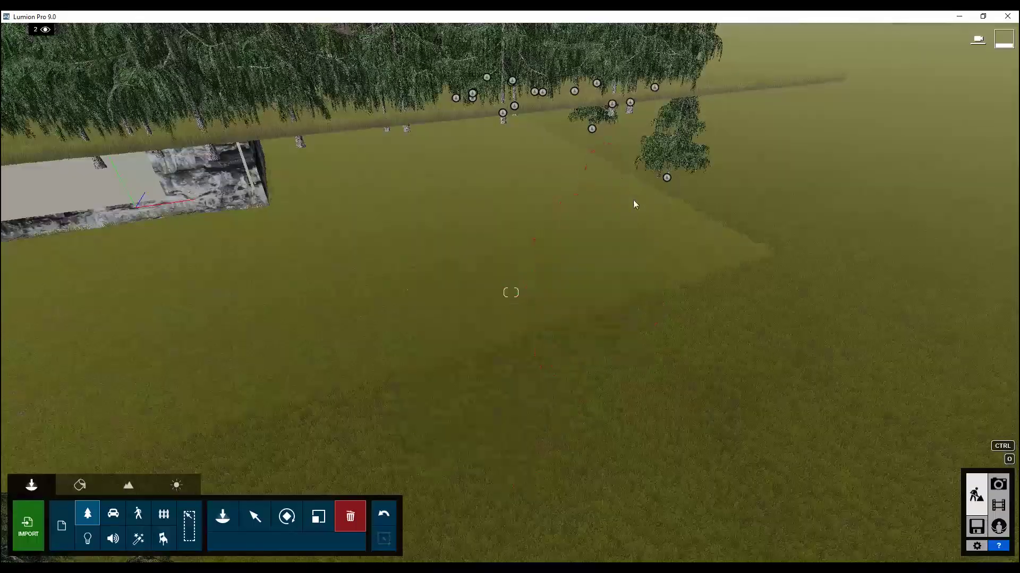
{"action": "right_click_drag", "start_coordinate": [593, 134], "coordinate": [531, 249]}
{"action": "left_click", "coordinate": [536, 372]}
{"action": "right_click_drag", "start_coordinate": [511, 292], "coordinate": [592, 431]}
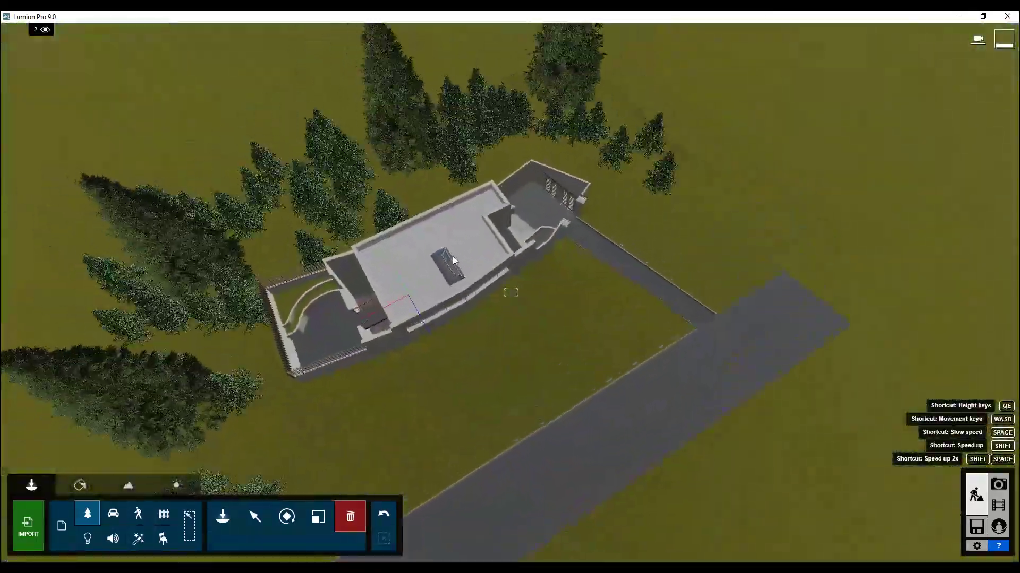
{"action": "right_click_drag", "start_coordinate": [452, 257], "coordinate": [356, 213]}
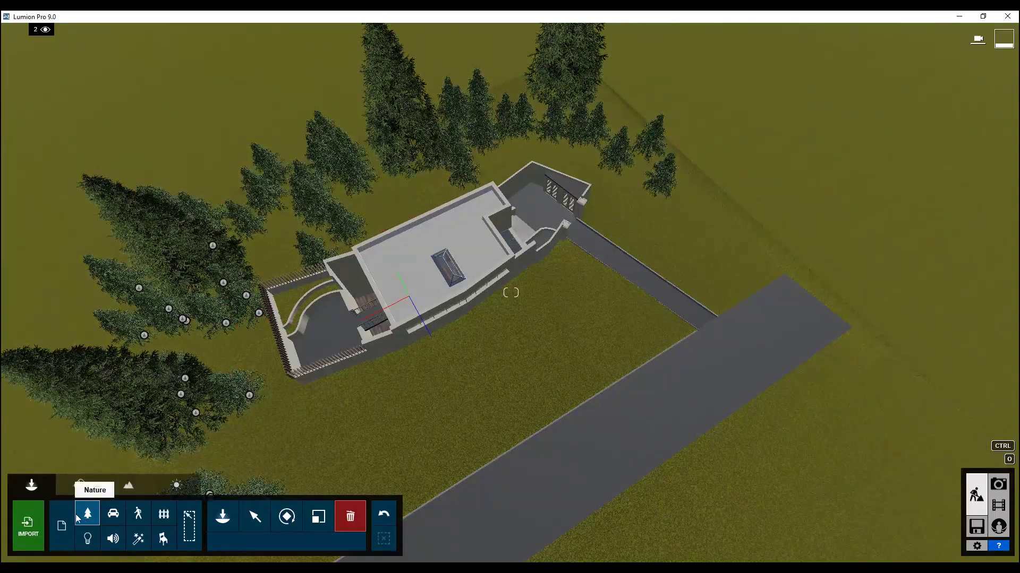
- Place additional large conifers of different species individually behind the house and beside the terrace
{"action": "left_click", "coordinate": [222, 515]}
{"action": "left_click", "coordinate": [230, 522]}
{"action": "left_click", "coordinate": [229, 523]}
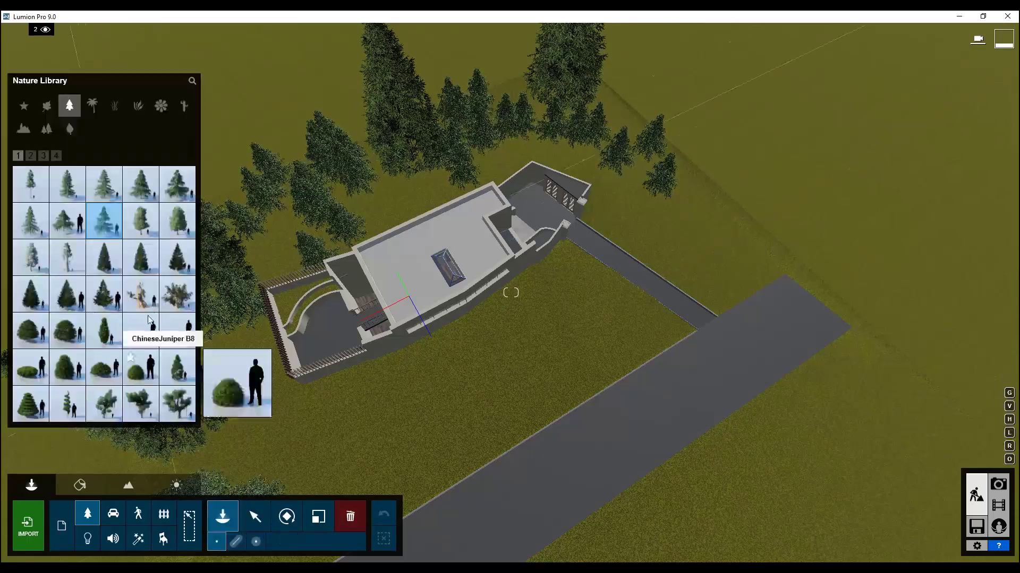
{"action": "left_click", "coordinate": [79, 188]}
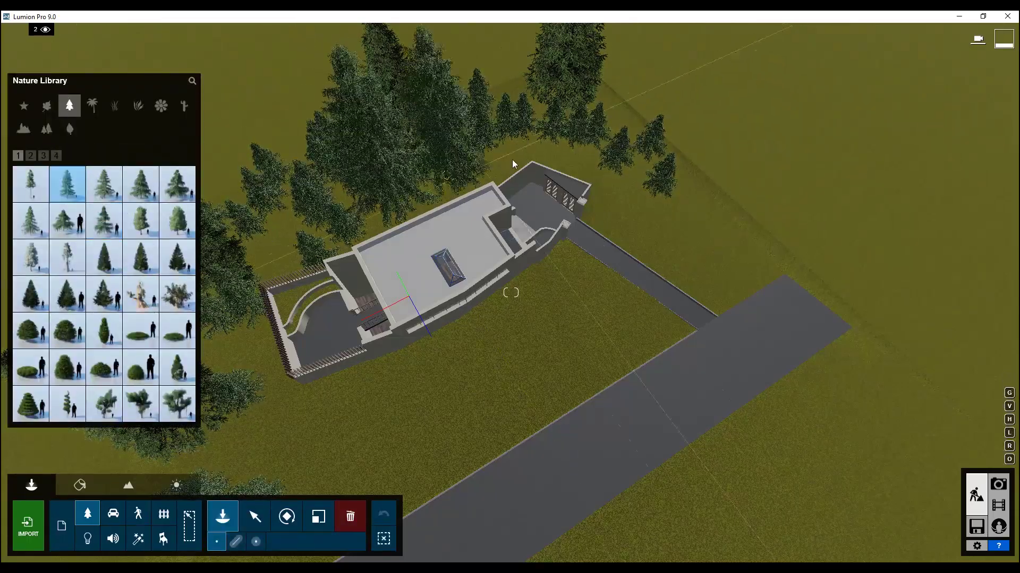
{"action": "left_click", "coordinate": [142, 226]}
{"action": "left_click", "coordinate": [240, 352]}
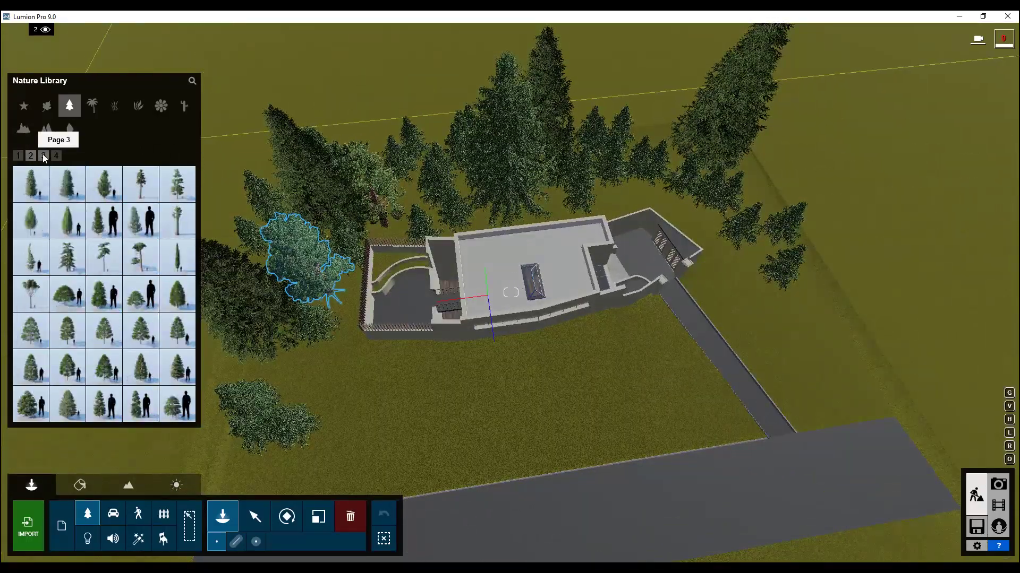
- Add small bare-trunked conifers from the last conifer page near the entrance wall and at the lawn's edge by the road
{"action": "left_click", "coordinate": [56, 156]}
{"action": "mouse_move", "coordinate": [64, 414]}
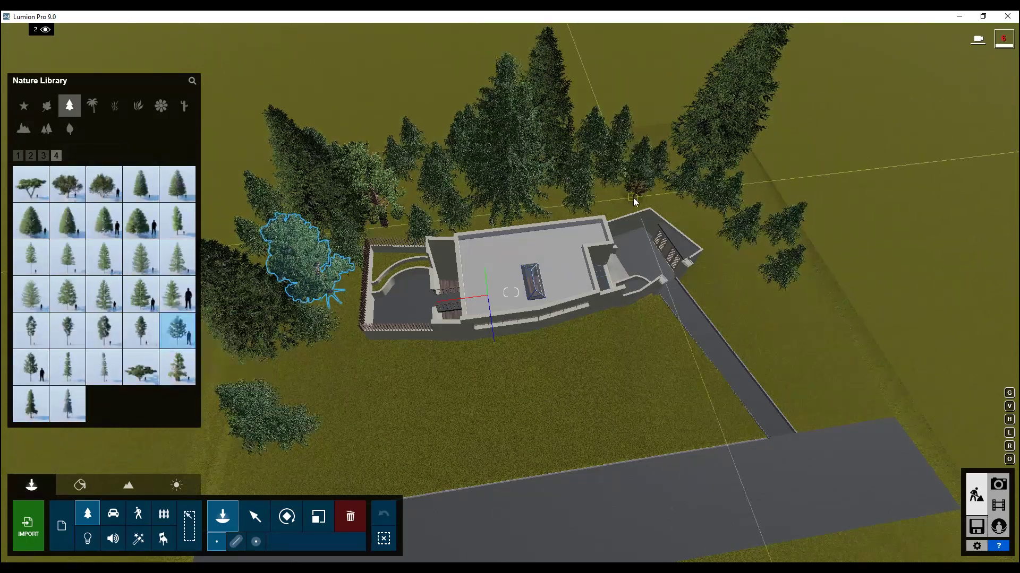
{"action": "right_click_drag", "start_coordinate": [312, 378], "coordinate": [305, 306]}
{"action": "left_click", "coordinate": [265, 279]}
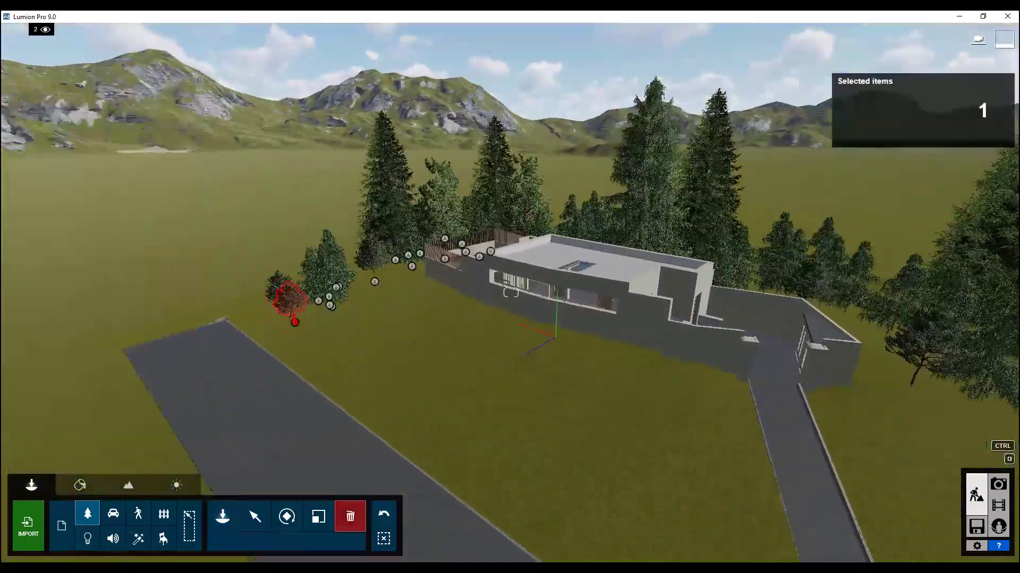
{"action": "left_click", "coordinate": [397, 342]}
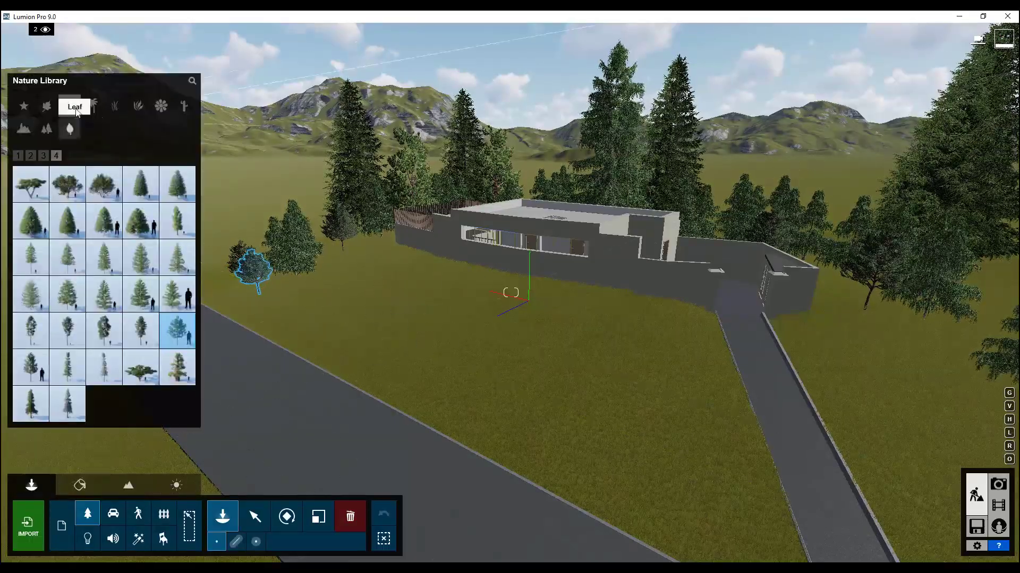
- Place an IvyHedge1B RT hedge on the front lawn beside the entrance path
{"action": "left_click", "coordinate": [138, 106]}
{"action": "left_click", "coordinate": [177, 294]}
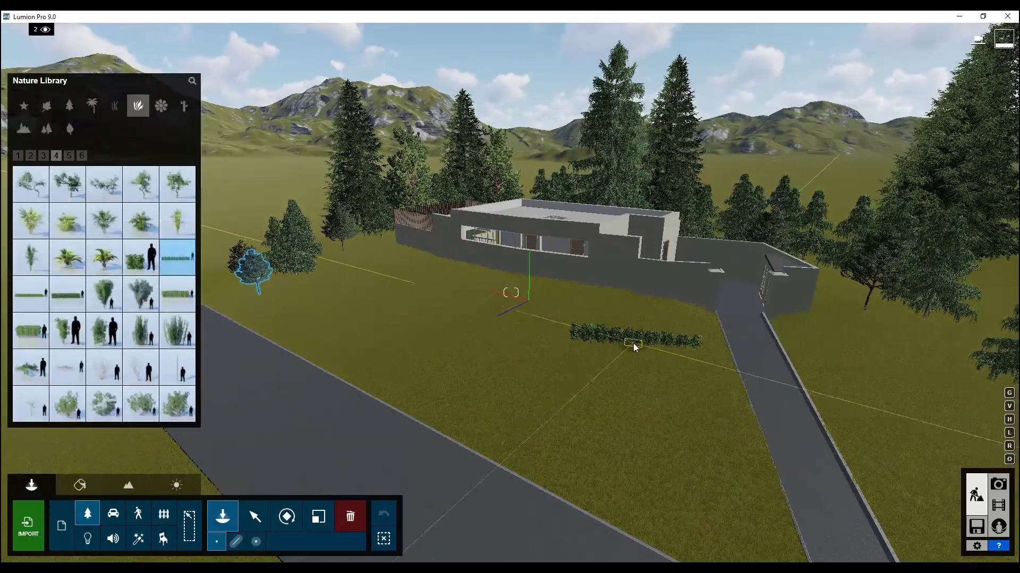
{"action": "left_click", "coordinate": [655, 326]}
{"action": "right_click_drag", "start_coordinate": [655, 326], "coordinate": [685, 322]}
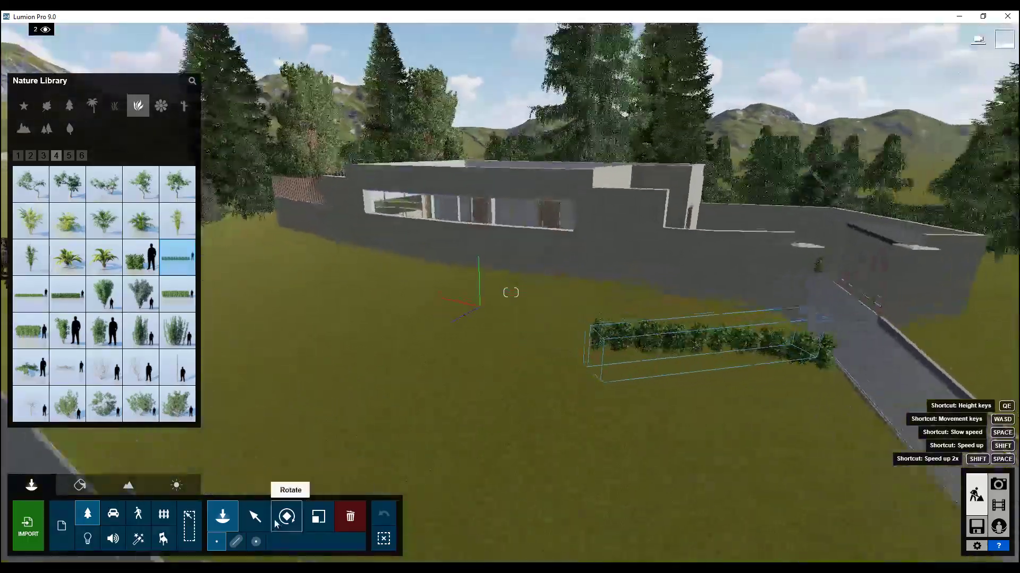
- Rotate the ivy hedge parallel to the front wall and move it against the wall beside the entrance path
{"action": "left_click", "coordinate": [286, 516]}
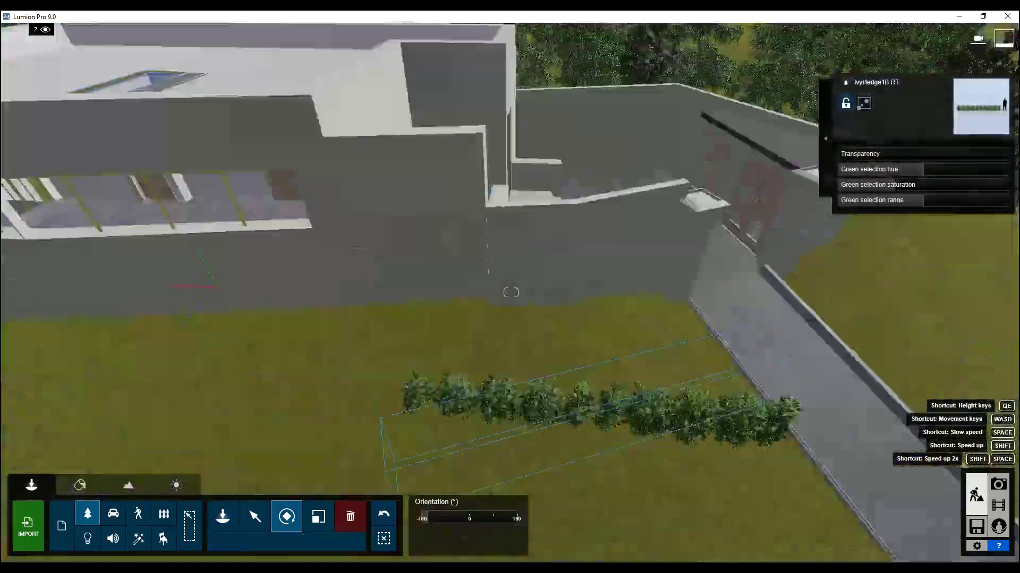
{"action": "right_click_drag", "start_coordinate": [318, 520], "coordinate": [336, 525]}
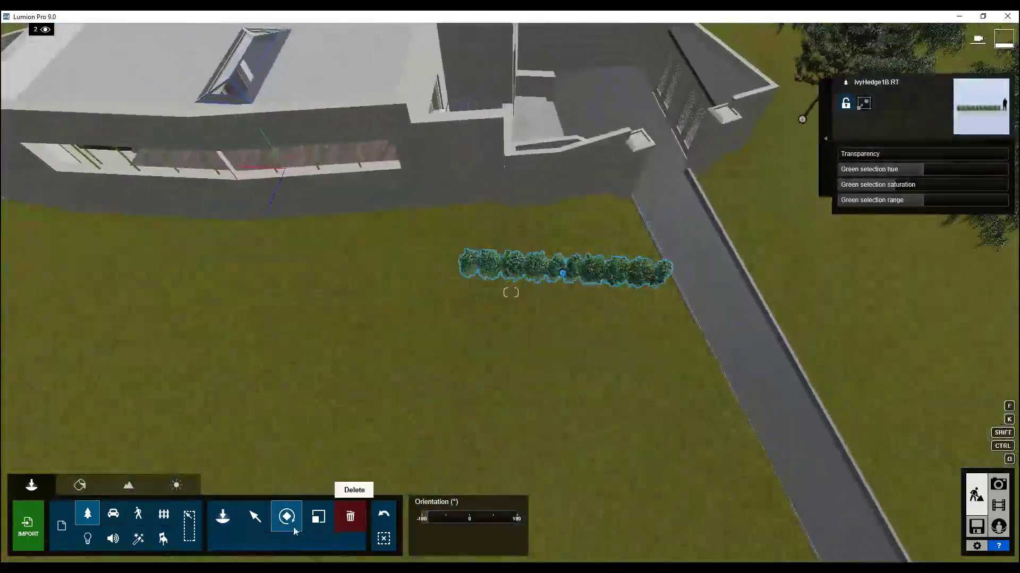
{"action": "left_click", "coordinate": [255, 520]}
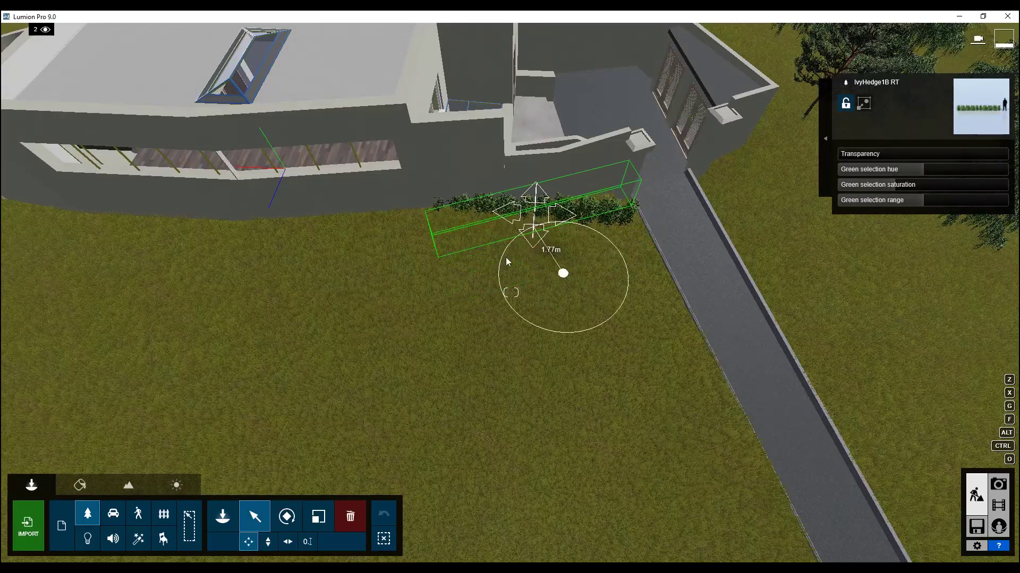
{"action": "right_click_drag", "start_coordinate": [564, 338], "coordinate": [236, 496]}
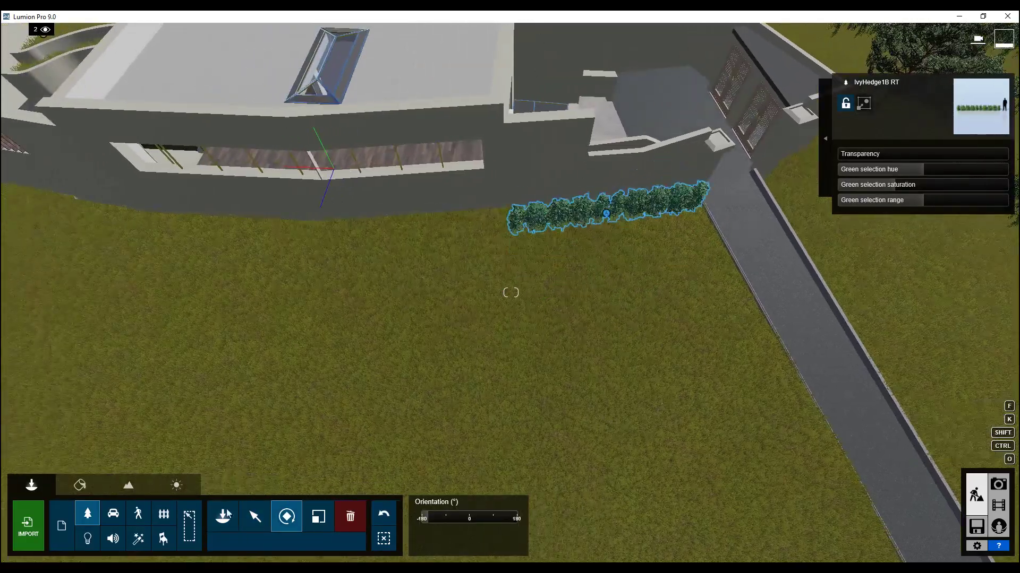
- Copy the ivy hedge end to end along the front wall toward the terrace, rotating the copies to follow the curve
{"action": "left_click", "coordinate": [255, 516]}
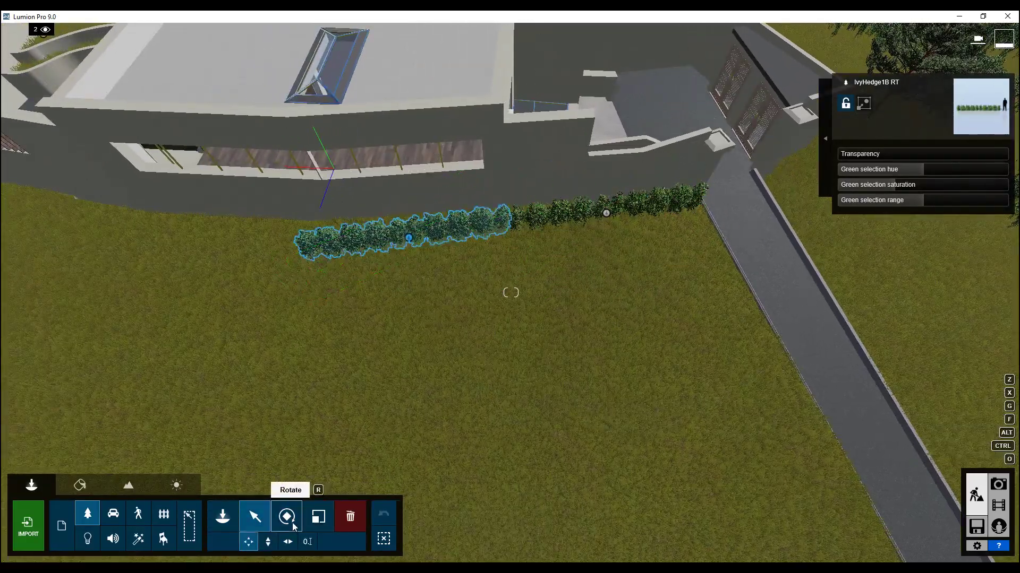
{"action": "left_click", "coordinate": [256, 520]}
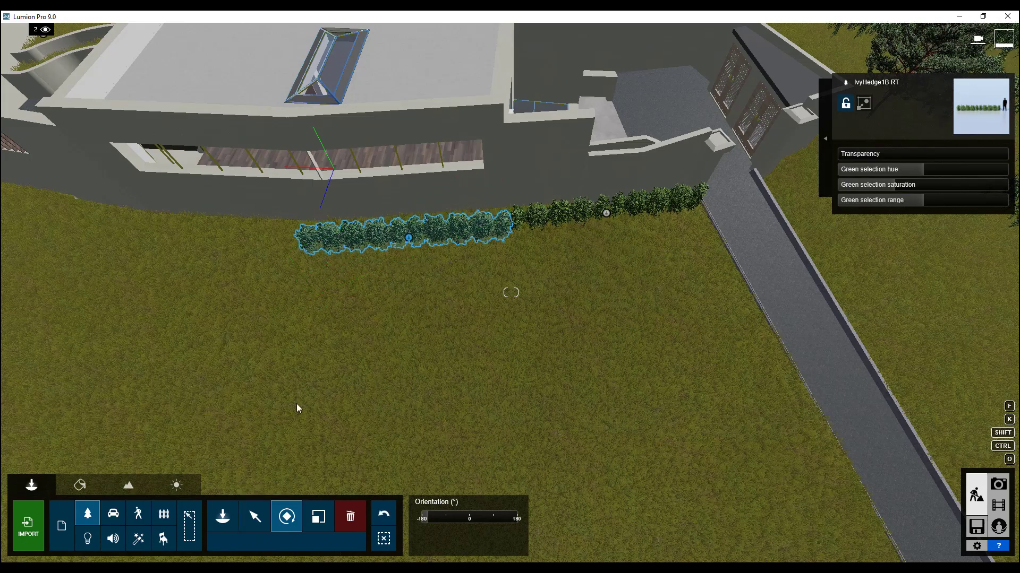
{"action": "left_click_drag", "start_coordinate": [408, 237], "coordinate": [203, 252], "text": "alt"}
{"action": "key", "text": "r"}
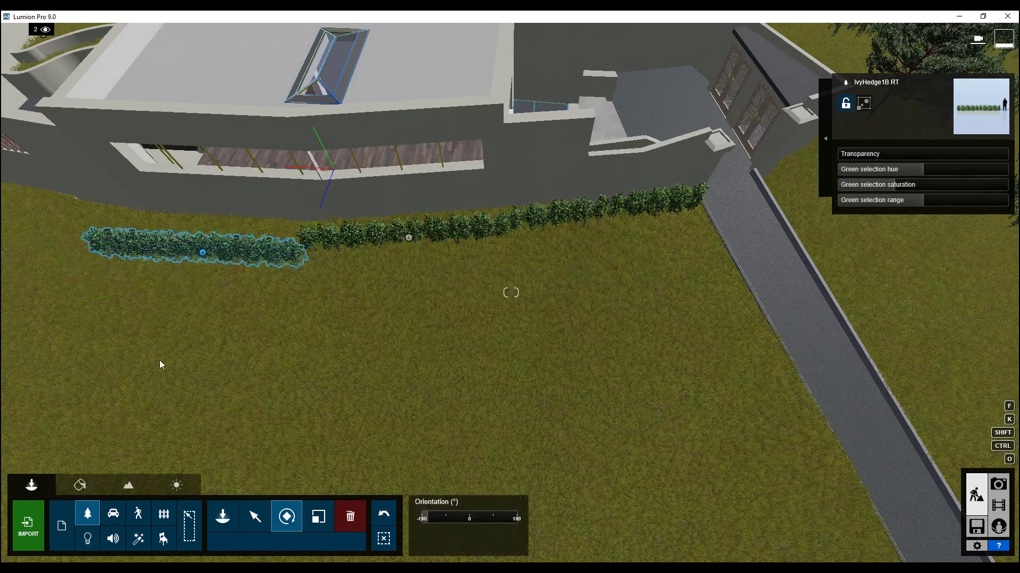
{"action": "right_click_drag", "start_coordinate": [353, 255], "coordinate": [598, 255]}
{"action": "left_click_drag", "start_coordinate": [598, 255], "coordinate": [393, 258], "text": "alt"}
{"action": "key", "text": "r"}
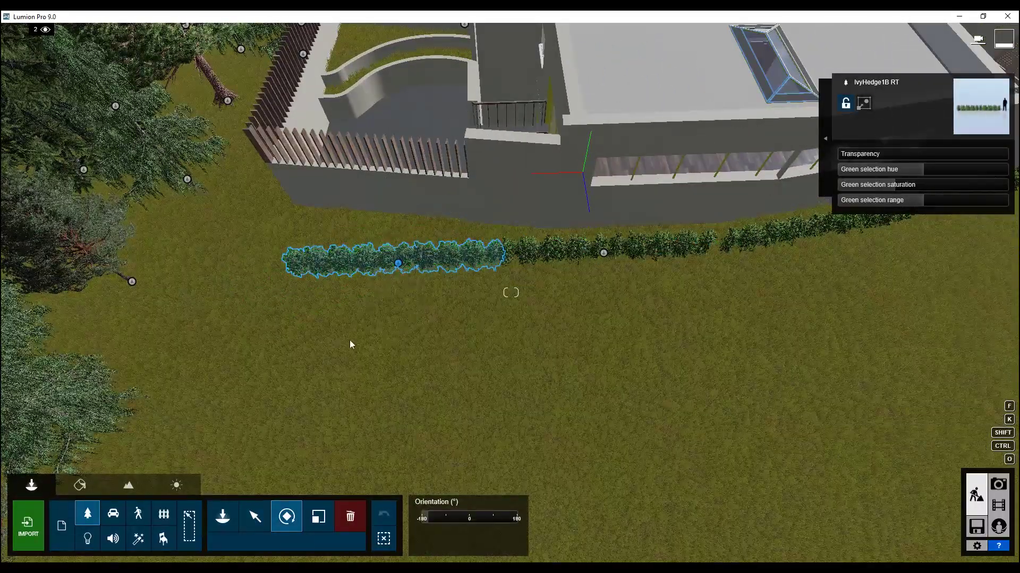
- Move the last hedge copy into line with the row at the terrace end and save the project
{"action": "key", "text": "m"}
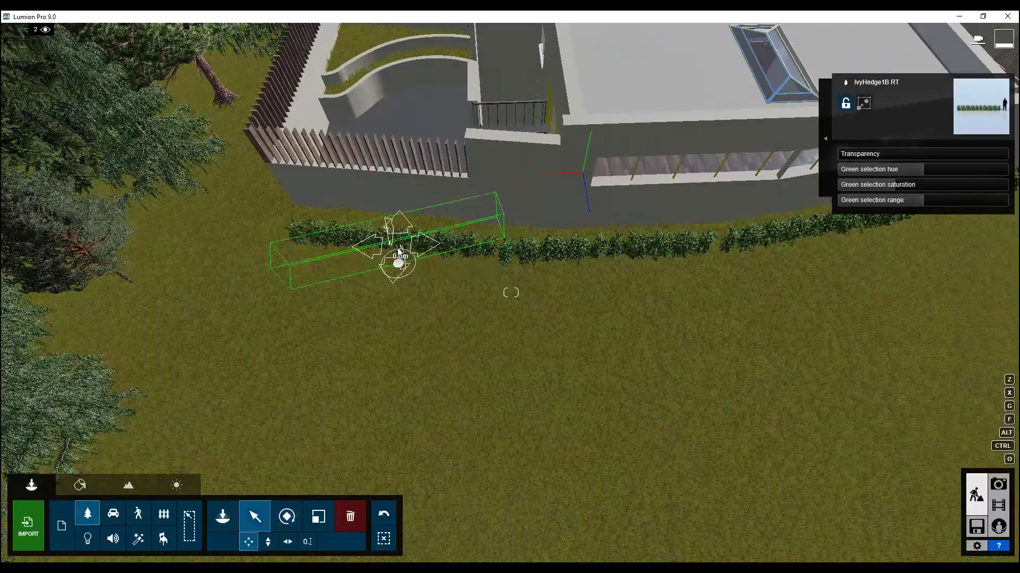
{"action": "right_click_drag", "start_coordinate": [396, 246], "coordinate": [409, 250]}
{"action": "key", "text": "s"}
{"action": "right_click_drag", "start_coordinate": [511, 293], "coordinate": [511, 268]}
{"action": "key", "text": "q"}
{"action": "key", "text": "s"}
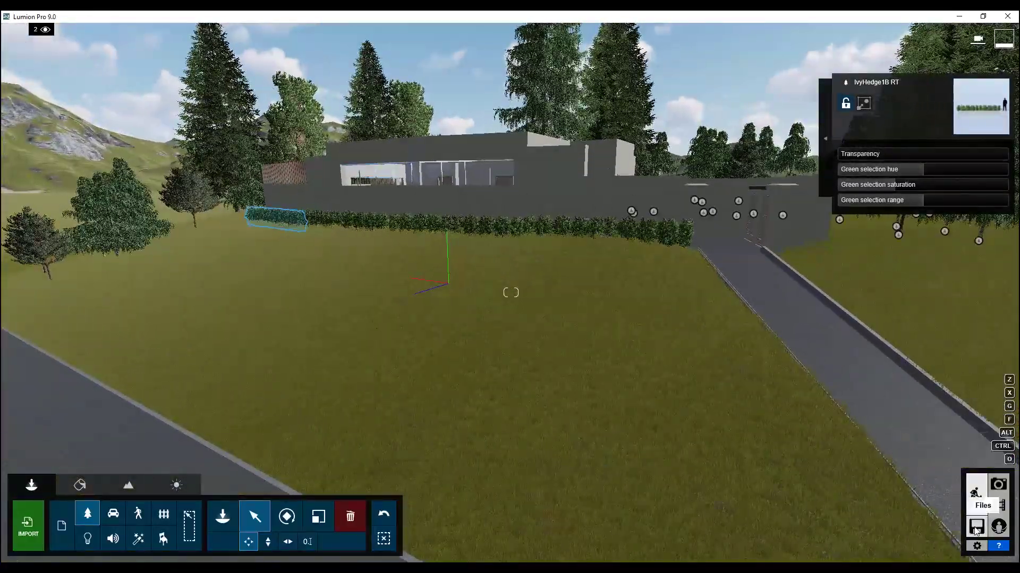
{"action": "key", "text": "ctrl+s"}
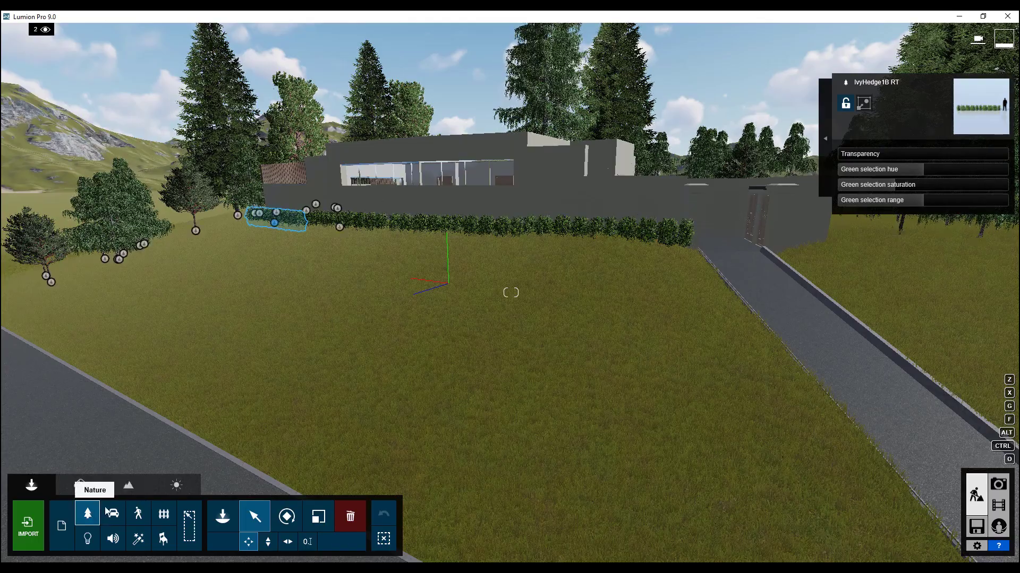
- Place a Rocks Middle 003 formation from the nature library's rocks on the front lawn
{"action": "left_click", "coordinate": [242, 500]}
{"action": "left_click", "coordinate": [24, 130]}
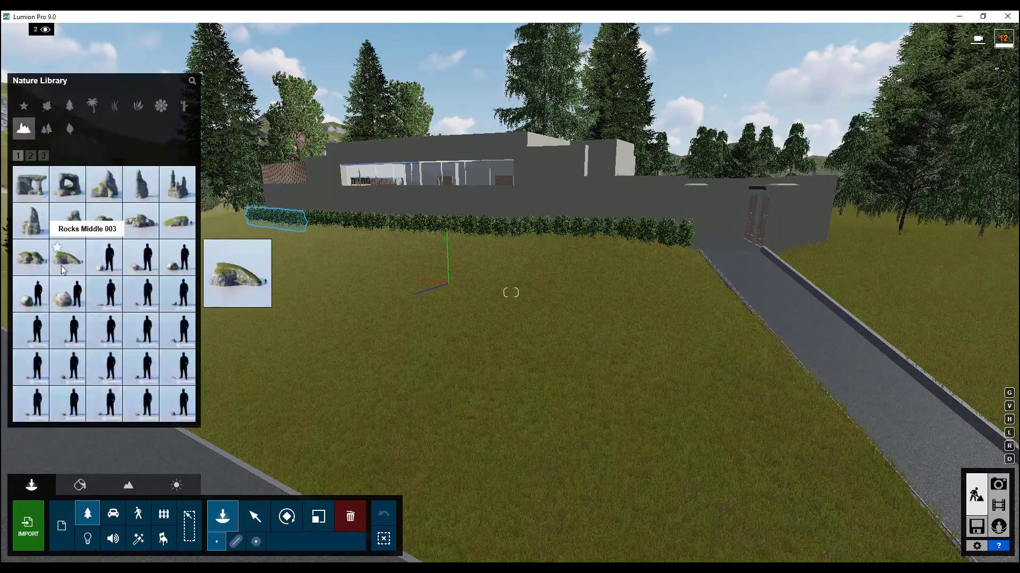
{"action": "left_click", "coordinate": [68, 257]}
{"action": "left_click", "coordinate": [500, 286]}
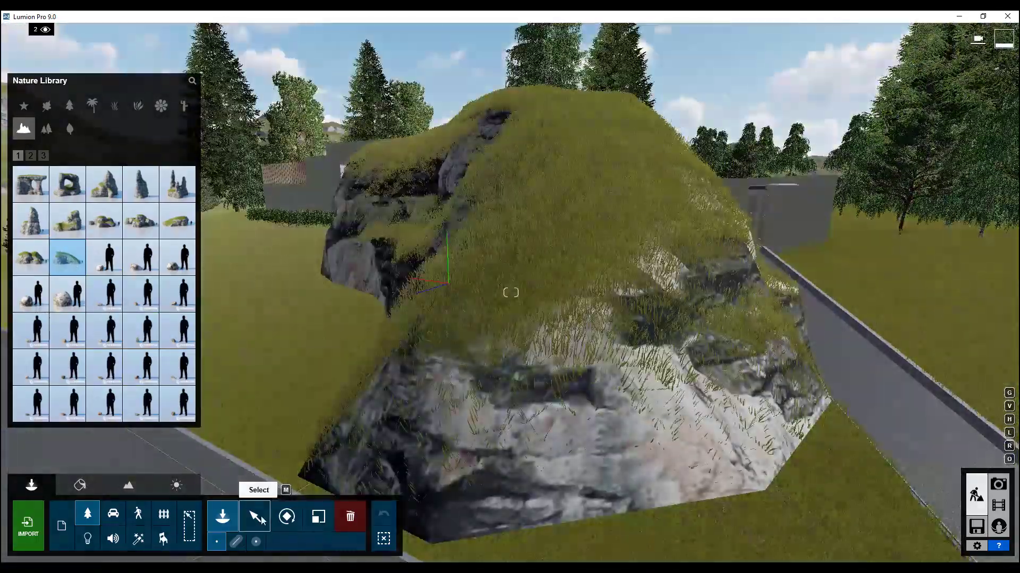
- Rotate the Rocks Middle 003 formation and shift it across the lawn toward the road
{"action": "left_click", "coordinate": [255, 516]}
{"action": "key", "text": "r"}
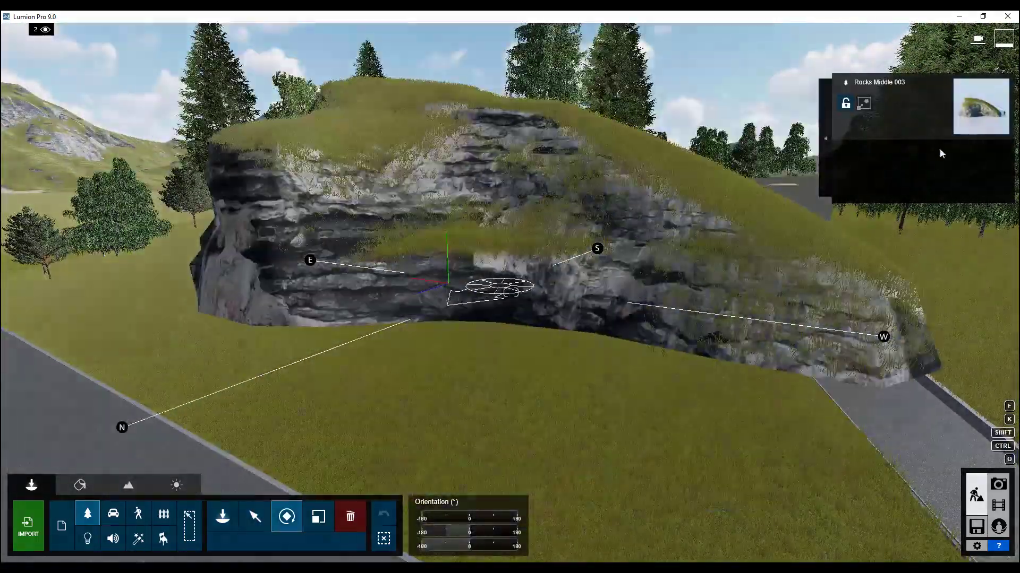
{"action": "left_click_drag", "start_coordinate": [939, 148], "coordinate": [276, 337]}
{"action": "left_click_drag", "start_coordinate": [489, 288], "coordinate": [478, 366]}
{"action": "left_click", "coordinate": [255, 516]}
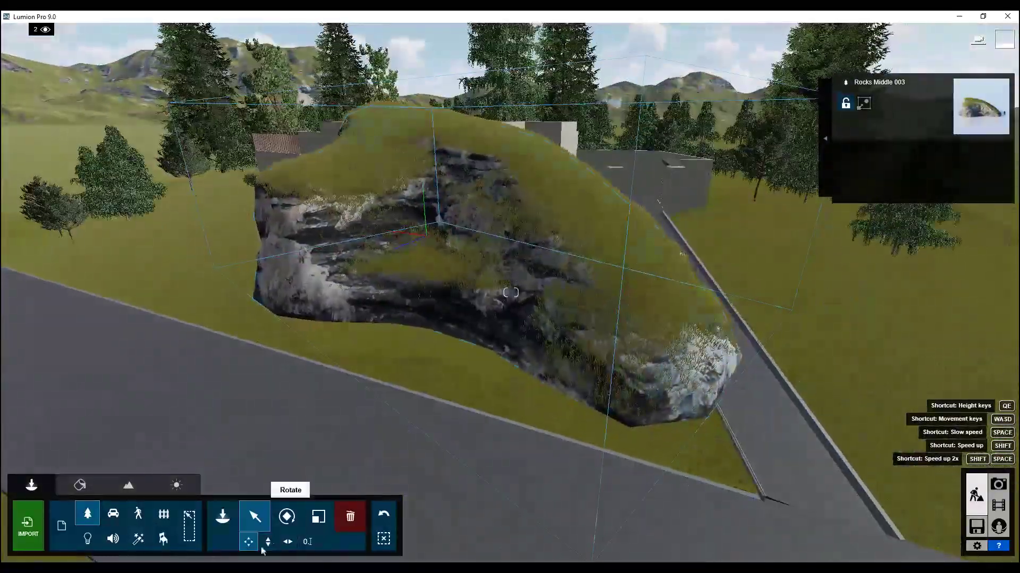
- Lower the Rocks Middle 003 formation into the ground and reposition it on the lawn beside the entrance path
{"action": "left_click", "coordinate": [268, 541]}
{"action": "left_click_drag", "start_coordinate": [469, 294], "coordinate": [483, 482]}
{"action": "key", "text": "w"}
{"action": "right_click_drag", "start_coordinate": [483, 483], "coordinate": [522, 370]}
{"action": "key", "text": "s"}
{"action": "left_click_drag", "start_coordinate": [522, 370], "coordinate": [623, 463]}
- Place a Rocks Middle 002 formation on the front lawn beside the first formation and shift it across the grass
{"action": "right_click_drag", "start_coordinate": [629, 454], "coordinate": [133, 505]}
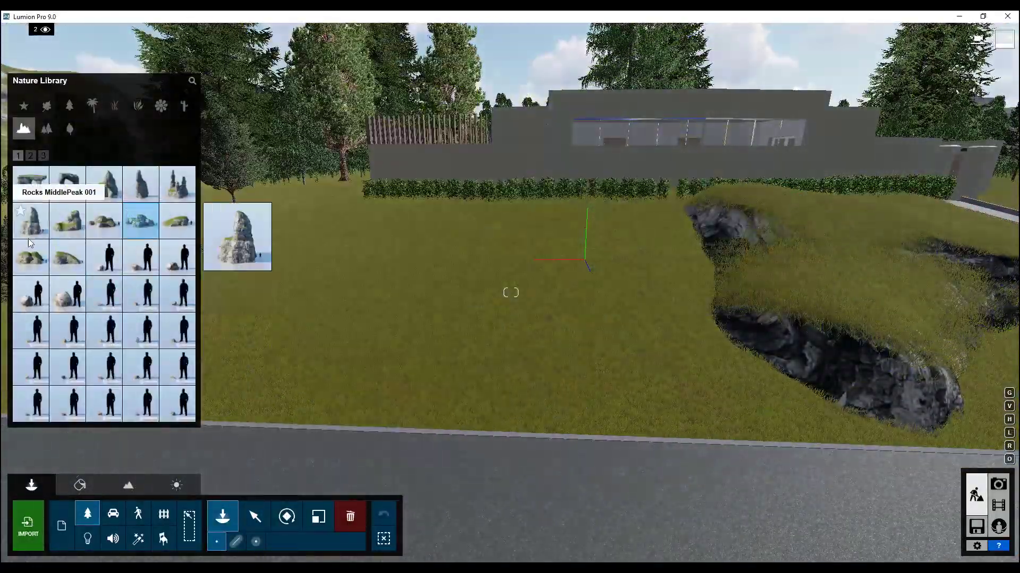
{"action": "left_click_drag", "start_coordinate": [438, 367], "coordinate": [162, 360]}
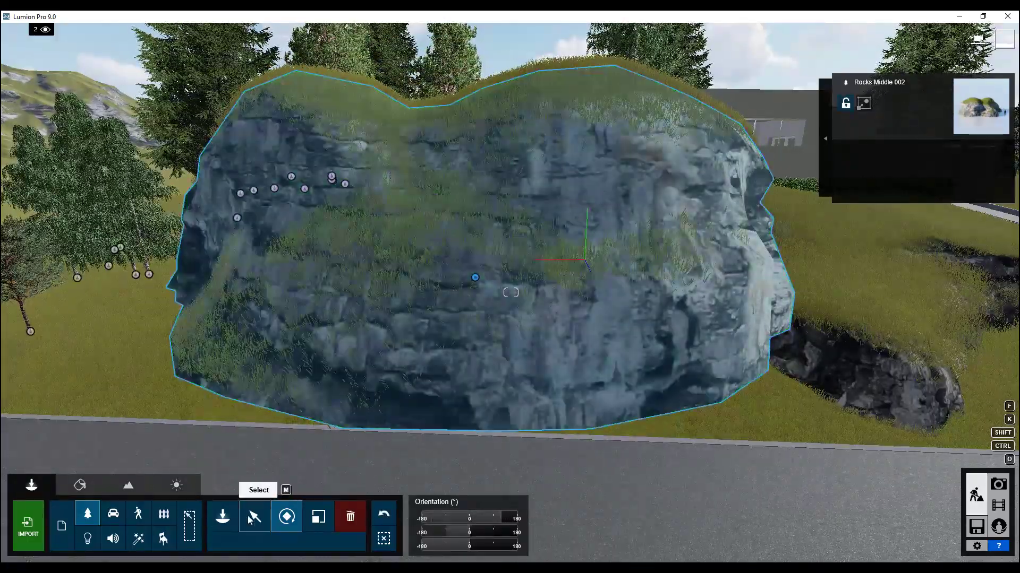
{"action": "left_click", "coordinate": [253, 518]}
{"action": "right_click_drag", "start_coordinate": [478, 280], "coordinate": [478, 351]}
{"action": "left_click_drag", "start_coordinate": [272, 273], "coordinate": [166, 227]}
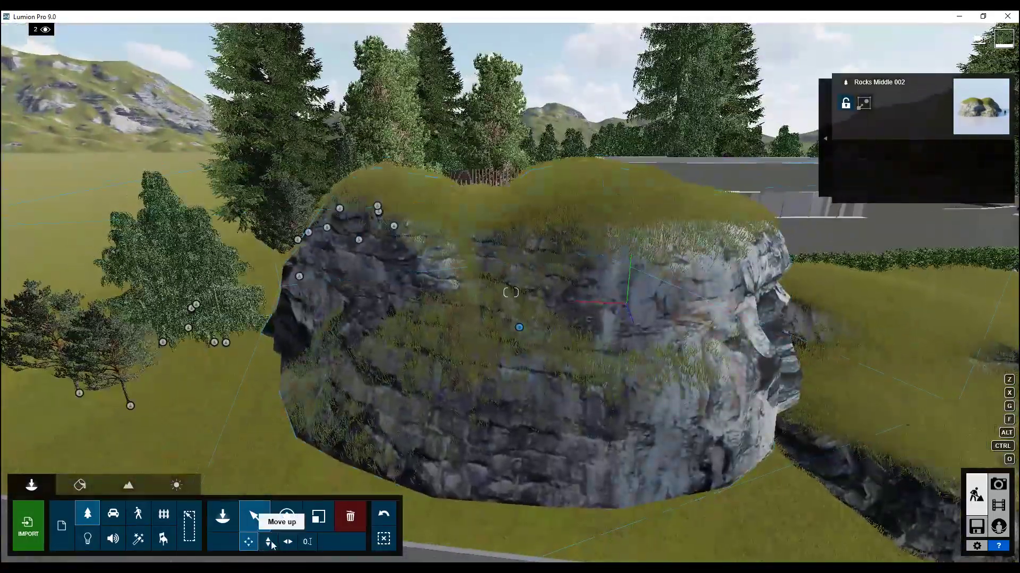
- Lower the Rocks Middle 002 formation until most of it is buried in the lawn near the road
{"action": "left_click", "coordinate": [268, 542]}
{"action": "left_click_drag", "start_coordinate": [519, 327], "coordinate": [496, 521]}
{"action": "right_click_drag", "start_coordinate": [496, 520], "coordinate": [496, 547]}
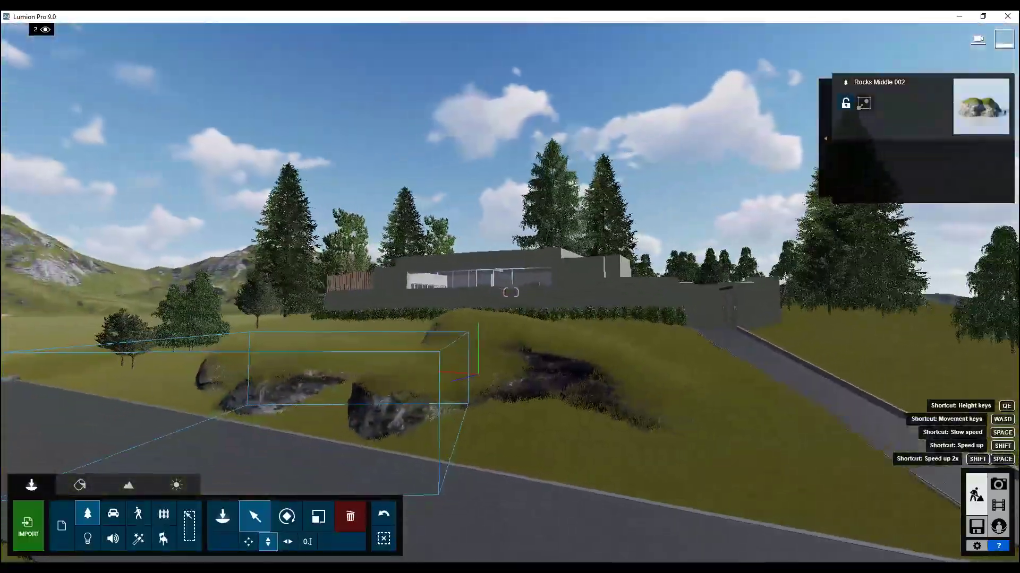
{"action": "key", "text": "w"}
{"action": "right_click_drag", "start_coordinate": [467, 388], "coordinate": [420, 388]}
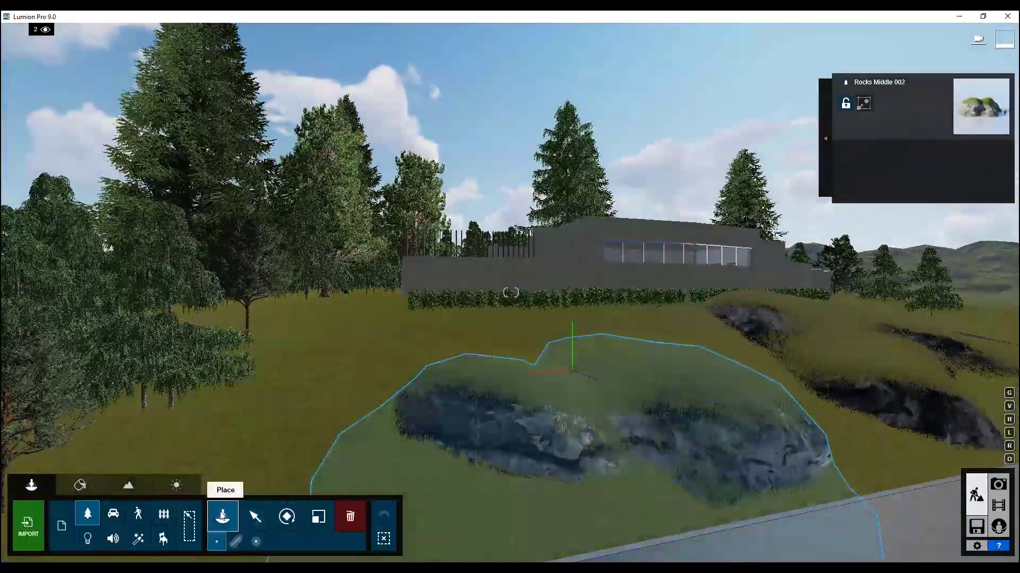
- Place a Stone Grey 004 boulder from the nature library's rocks and copy it around the back of the grassy mound
{"action": "left_click", "coordinate": [223, 516]}
{"action": "left_click", "coordinate": [38, 155]}
{"action": "left_click", "coordinate": [178, 403]}
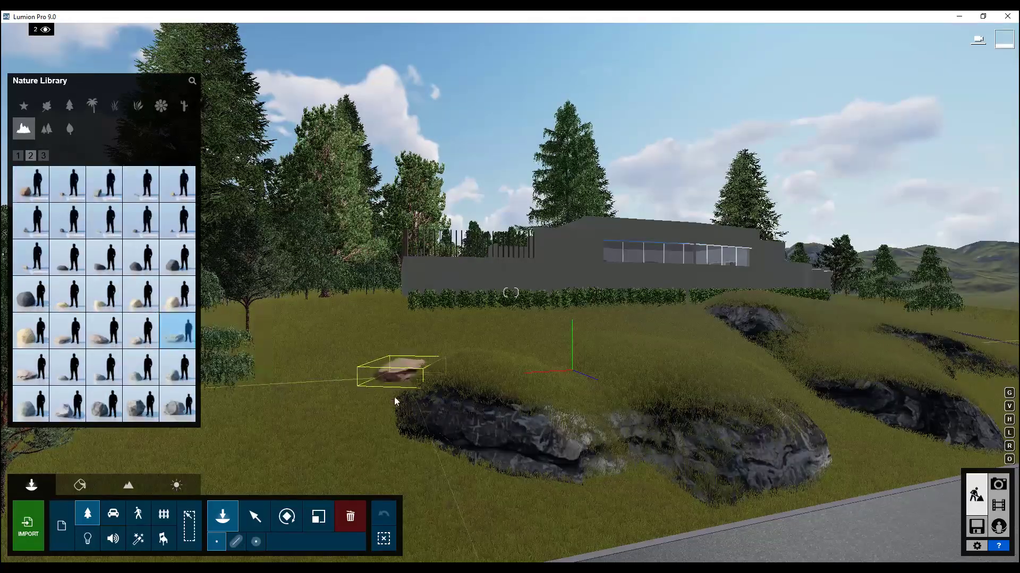
{"action": "key", "text": "w"}
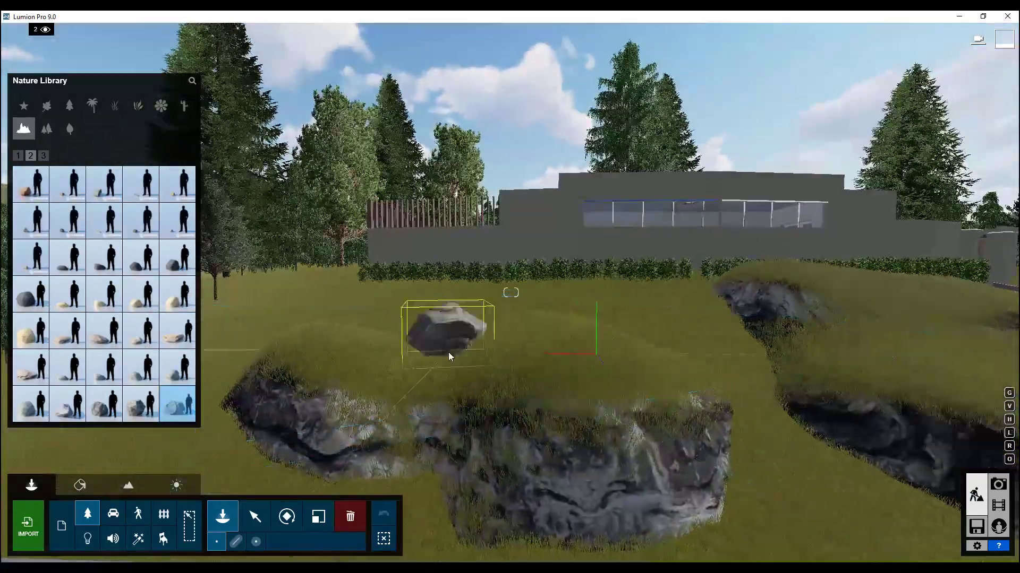
{"action": "left_click", "coordinate": [255, 518]}
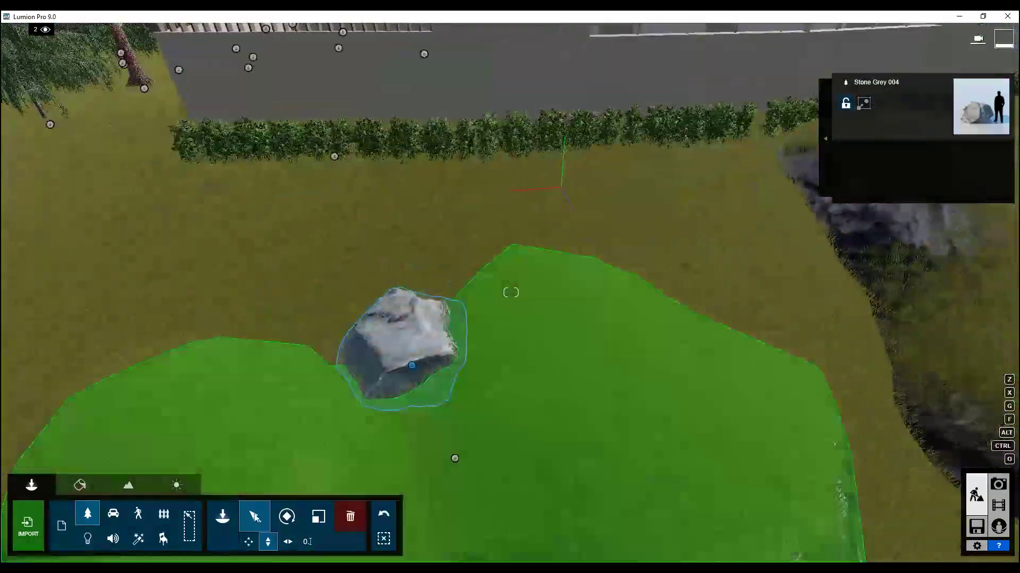
{"action": "left_click_drag", "start_coordinate": [376, 352], "coordinate": [303, 346], "text": "alt"}
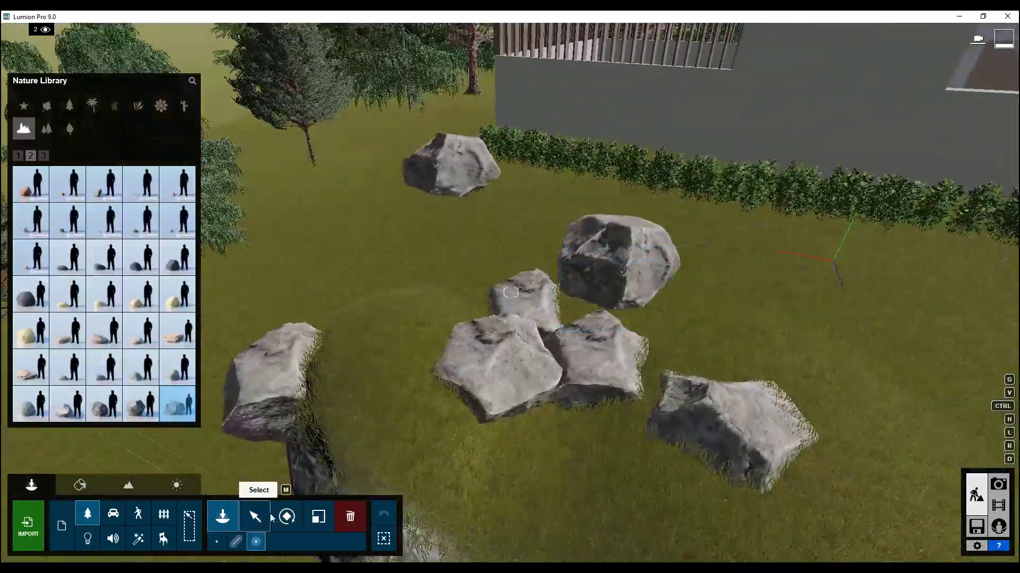
- Line up and sink the Stone Grey 004 boulders along the mound's back edge, and delete the surplus ones
{"action": "left_click", "coordinate": [255, 517]}
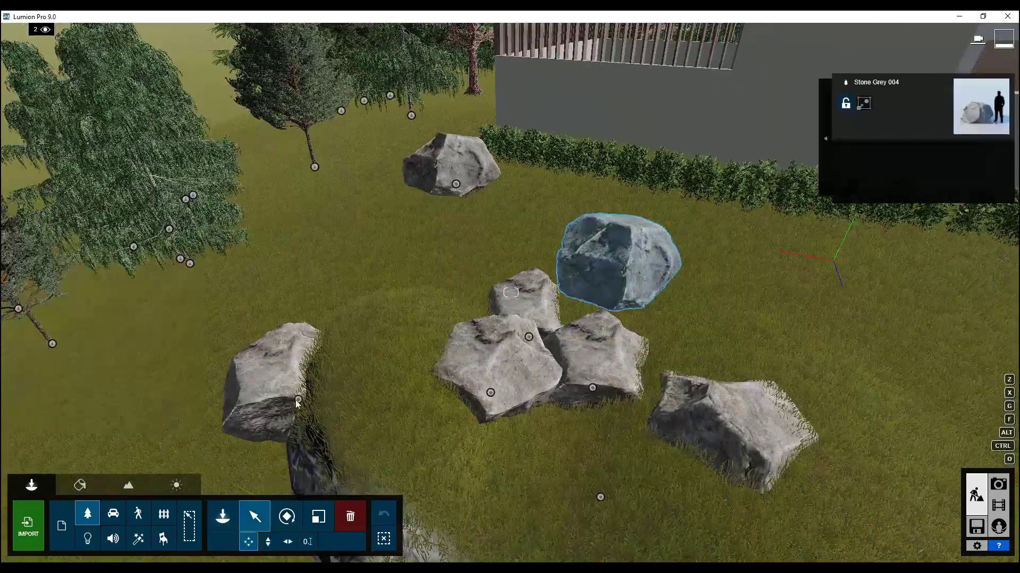
{"action": "left_click_drag", "start_coordinate": [607, 284], "coordinate": [471, 305]}
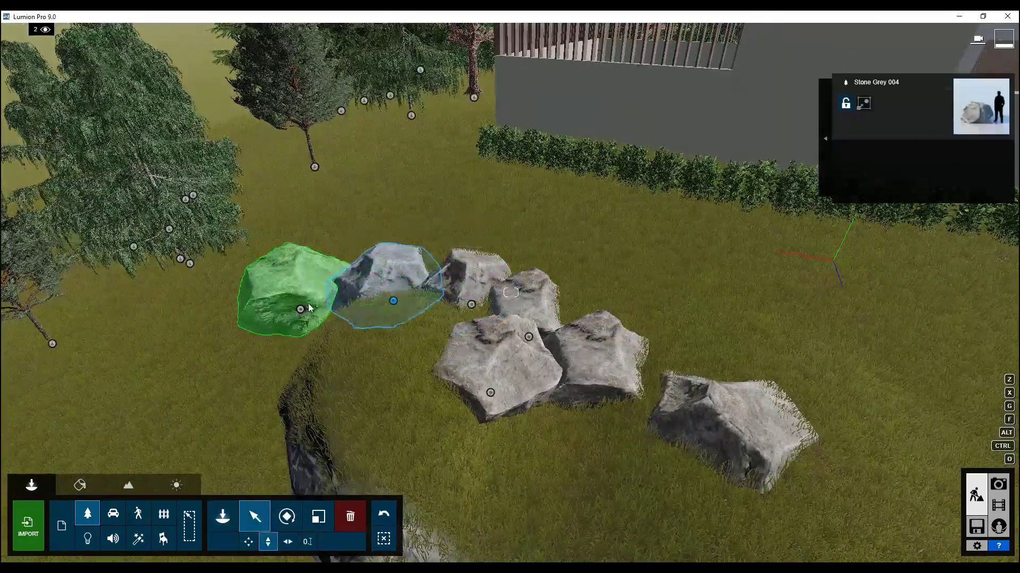
{"action": "right_click_drag", "start_coordinate": [491, 394], "coordinate": [598, 449]}
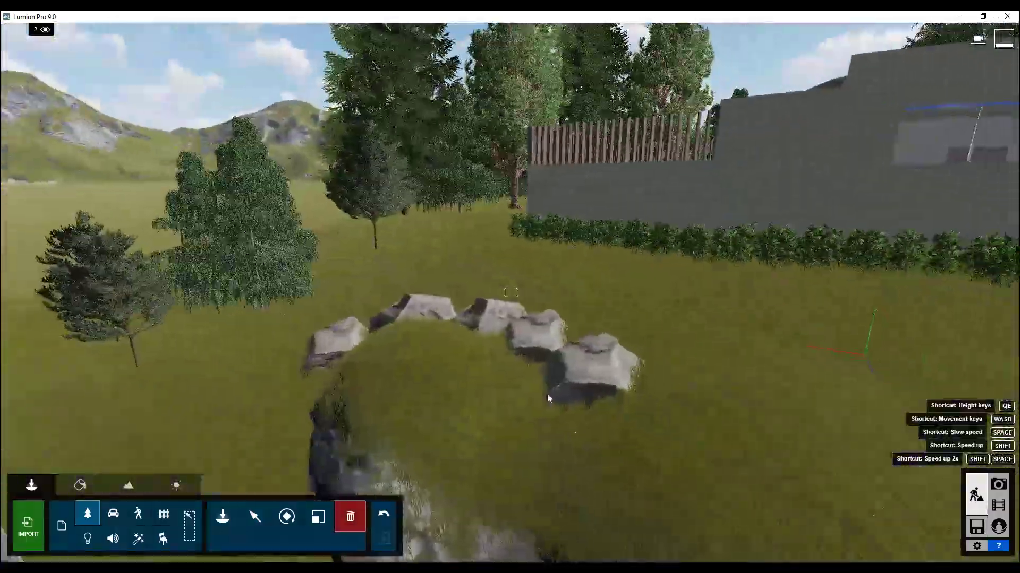
{"action": "right_click_drag", "start_coordinate": [540, 371], "coordinate": [479, 400]}
- Place a Stone Grey 004 boulder in the gap between the two rock formations and copy it down toward the road
{"action": "left_click", "coordinate": [223, 516]}
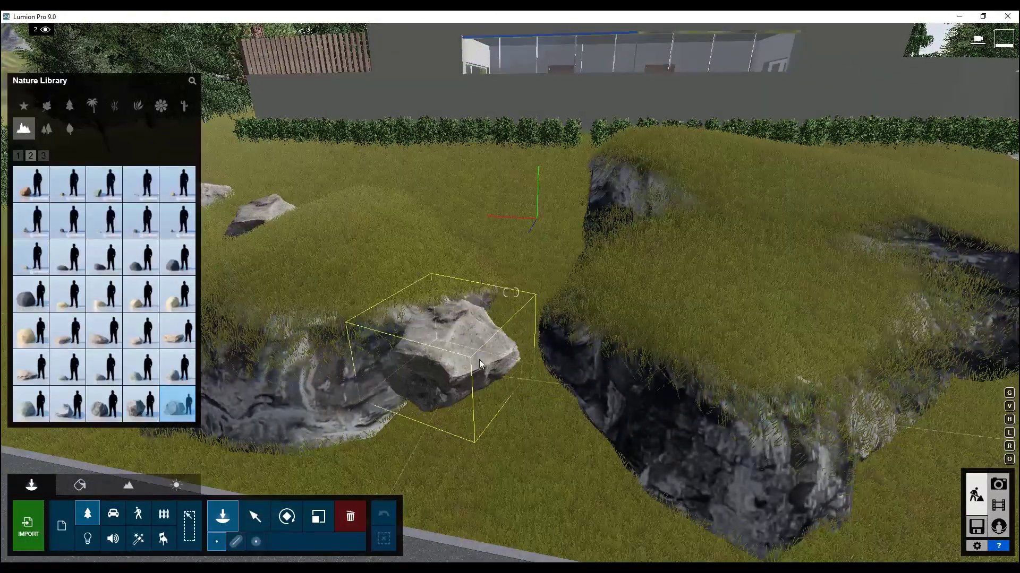
{"action": "left_click", "coordinate": [519, 322]}
{"action": "left_click", "coordinate": [256, 516]}
{"action": "left_click_drag", "start_coordinate": [519, 323], "coordinate": [517, 365]}
{"action": "key", "text": "ctrl+z"}
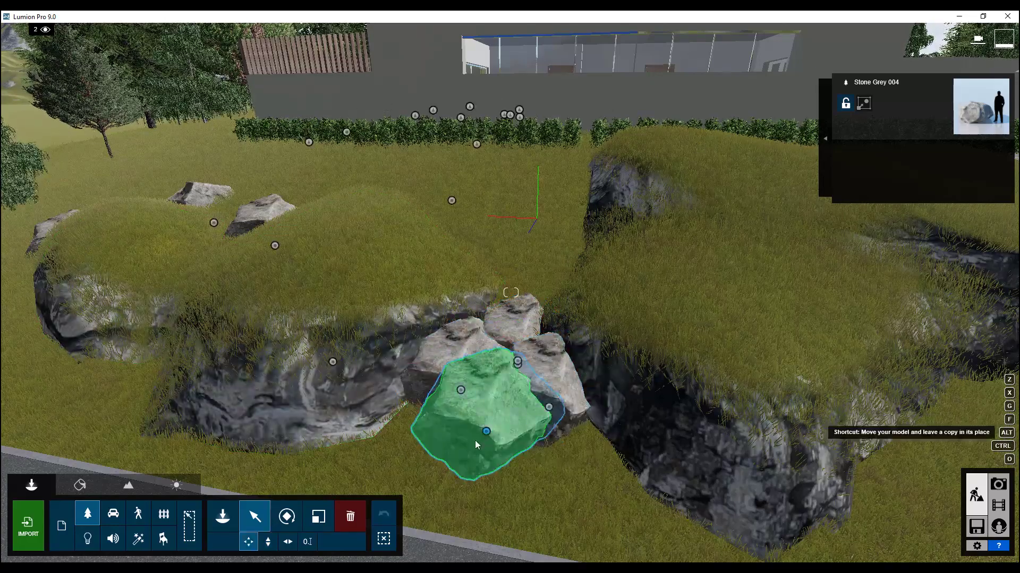
{"action": "left_click_drag", "start_coordinate": [465, 451], "coordinate": [568, 461], "text": "alt"}
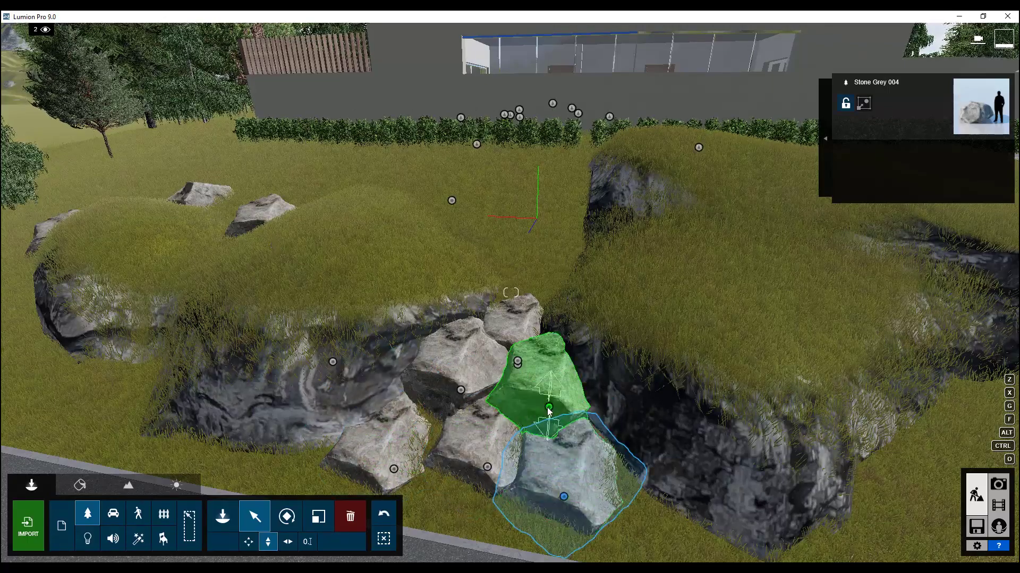
{"action": "right_click_drag", "start_coordinate": [456, 406], "coordinate": [405, 413]}
- Rotate the Stone Grey 004 boulders in the gap individually so that they face different directions
{"action": "key", "text": "r"}
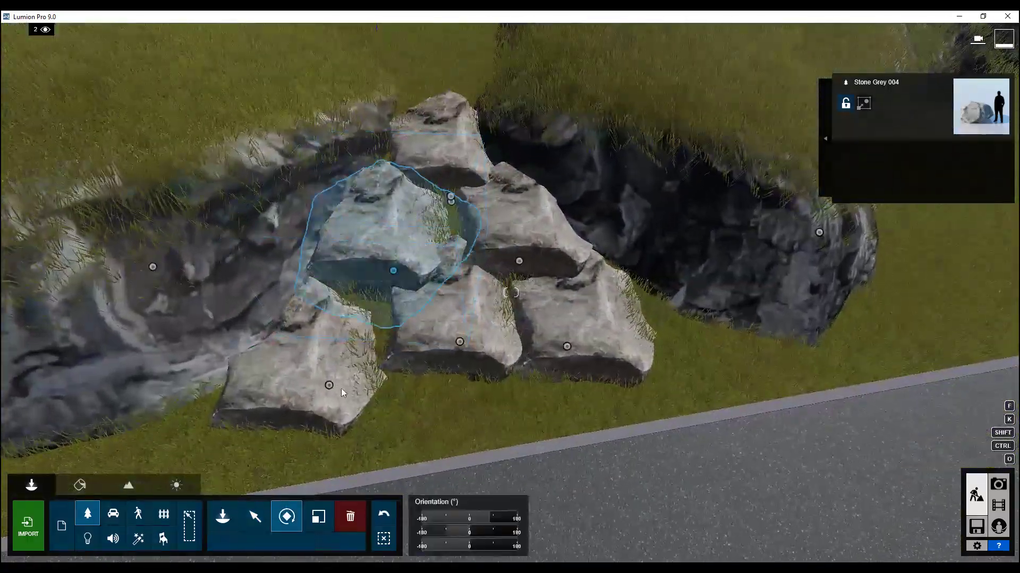
{"action": "left_click", "coordinate": [459, 341]}
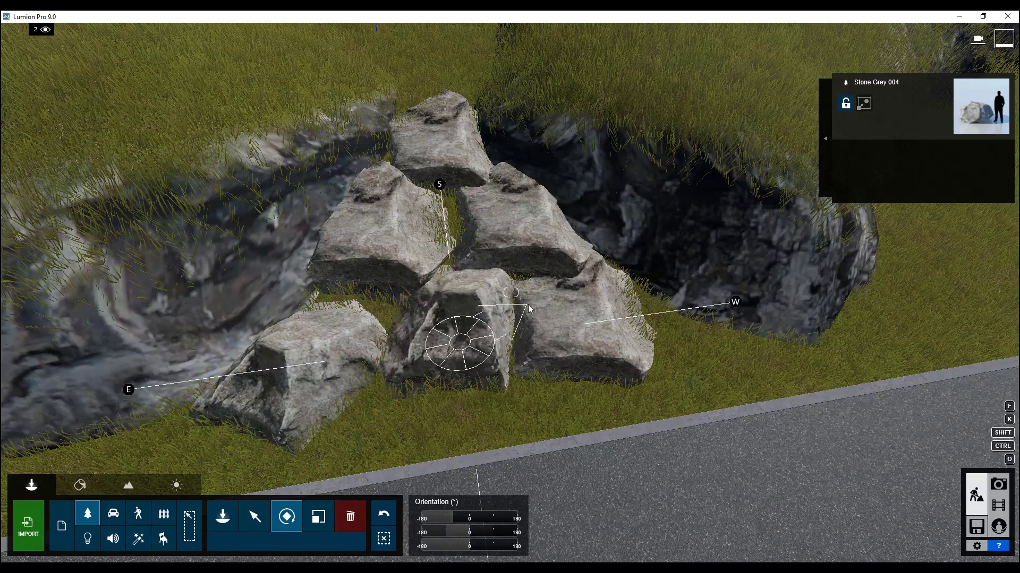
{"action": "left_click_drag", "start_coordinate": [567, 348], "coordinate": [567, 363]}
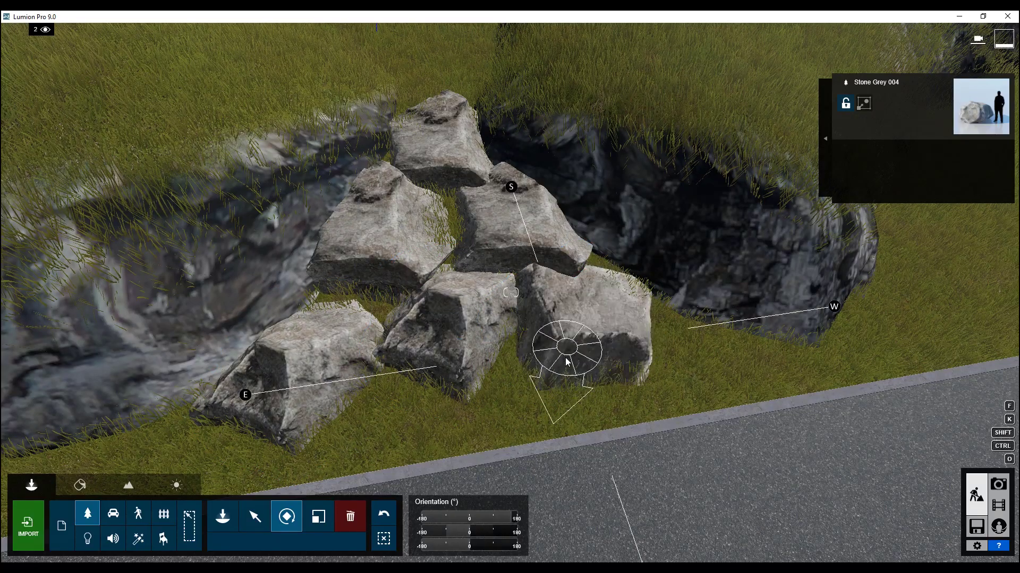
{"action": "left_click_drag", "start_coordinate": [519, 261], "coordinate": [381, 266]}
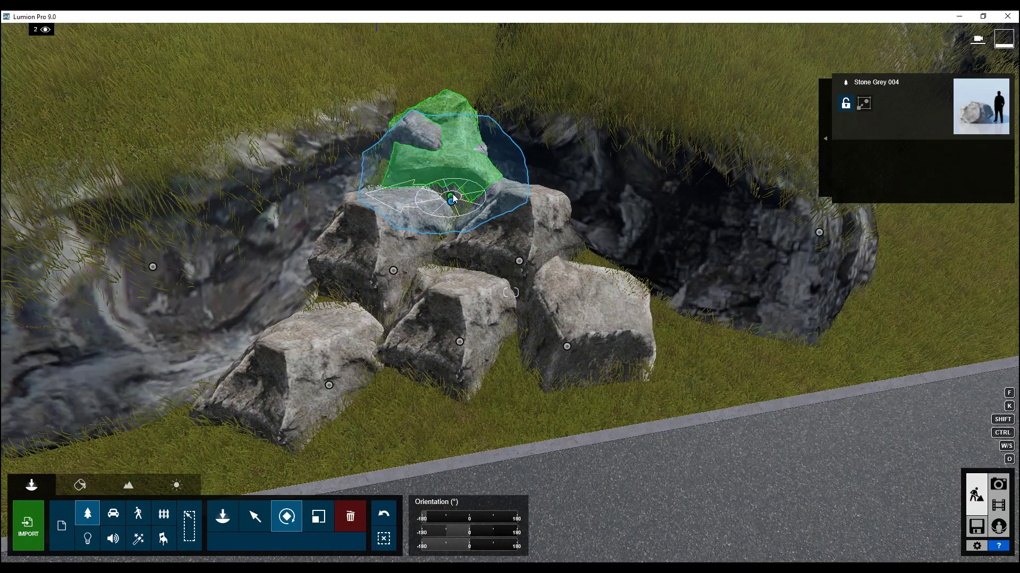
- Delete the surplus Stone Grey 004 boulder on the lawn at the outer end of the Rocks Middle 002 formation
{"action": "right_click_drag", "start_coordinate": [542, 233], "coordinate": [308, 446]}
{"action": "left_click", "coordinate": [254, 379], "text": "ctrl"}
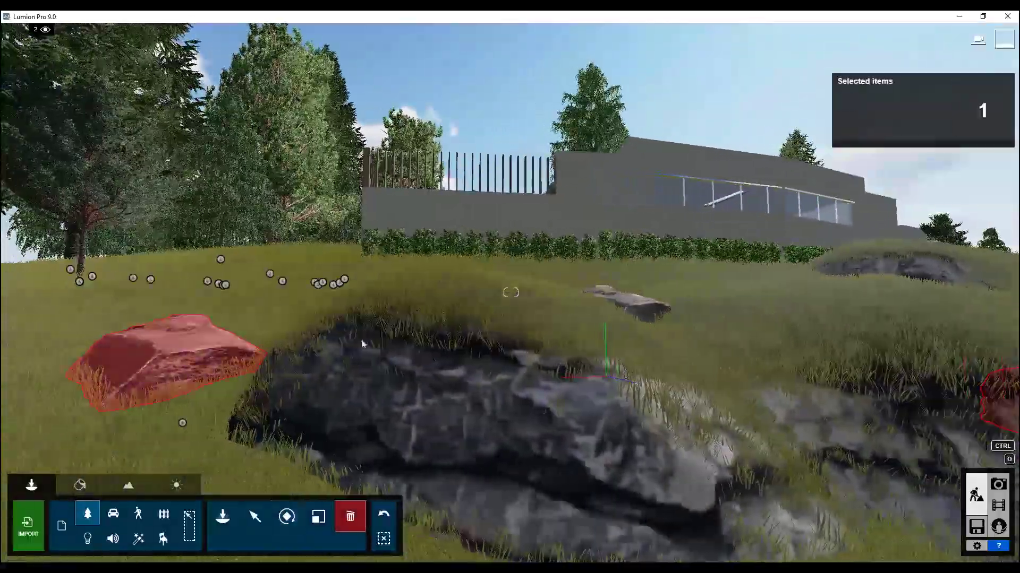
{"action": "right_click_drag", "start_coordinate": [612, 363], "coordinate": [86, 518]}
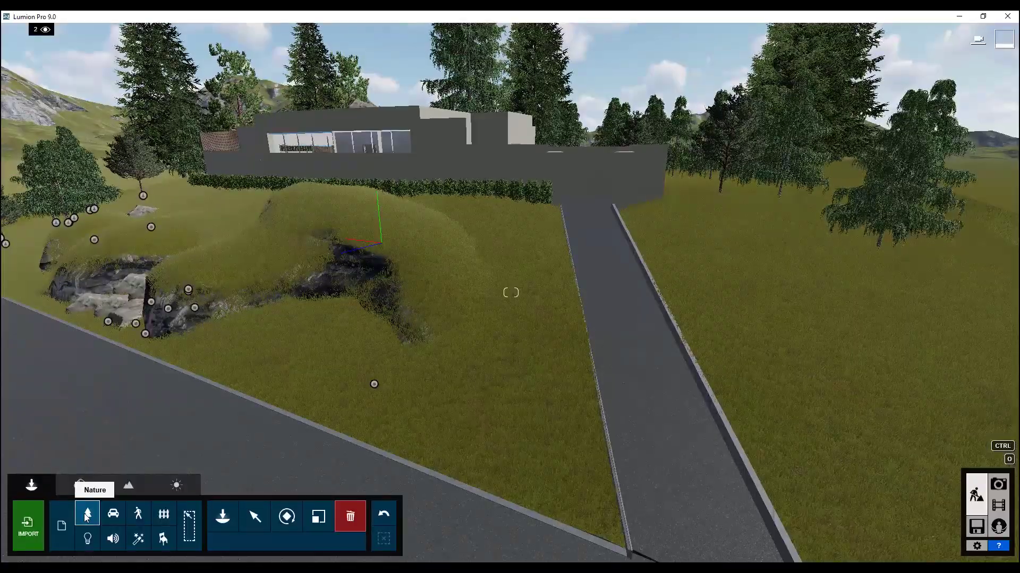
- Place Stone Grey 003 boulders on the lawn along the edge of the entrance path
{"action": "left_click", "coordinate": [211, 511]}
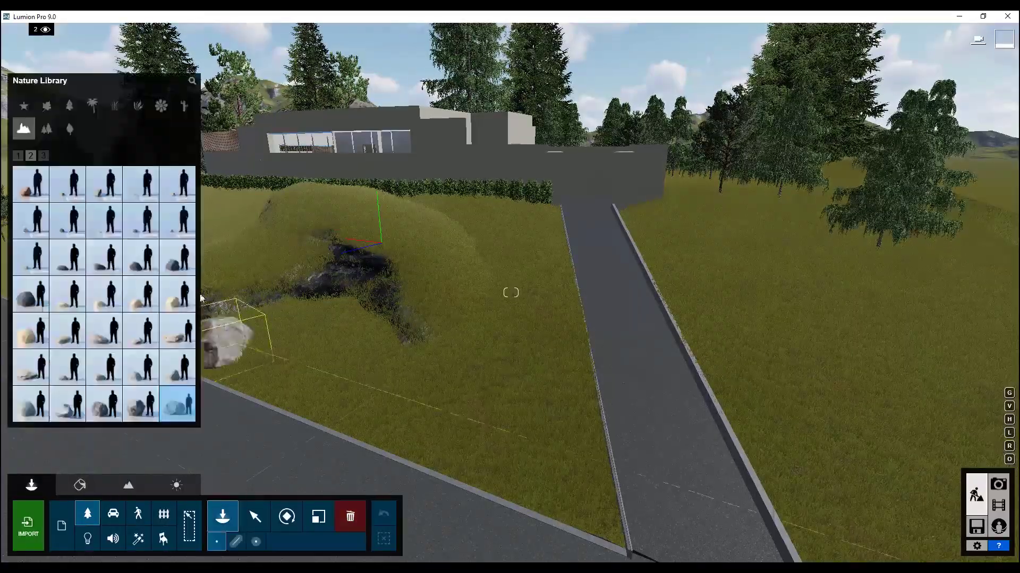
{"action": "right_click_drag", "start_coordinate": [611, 372], "coordinate": [611, 249]}
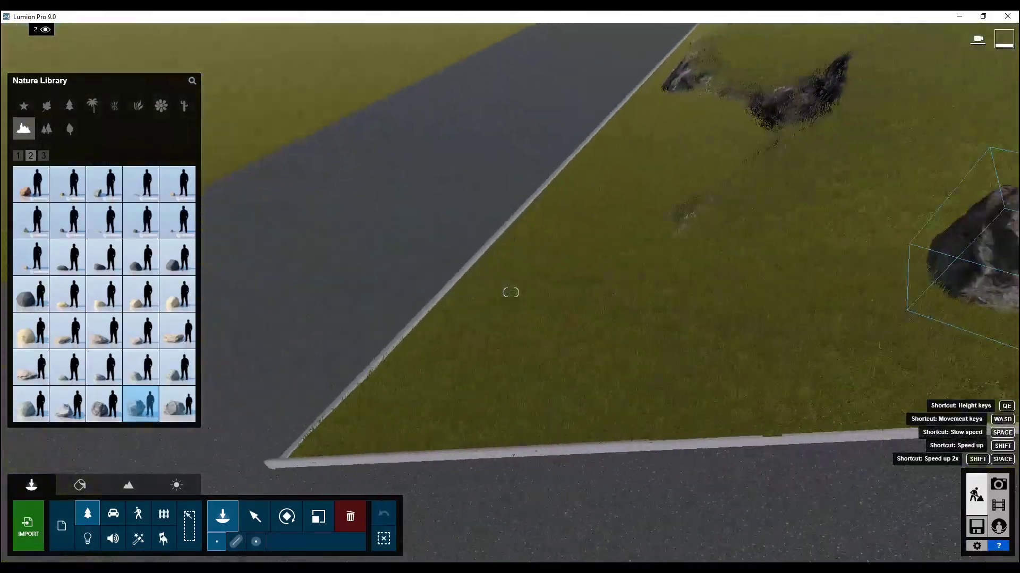
{"action": "left_click", "coordinate": [653, 154]}
{"action": "right_click_drag", "start_coordinate": [834, 155], "coordinate": [610, 165]}
- Resize the Stone Grey 003 boulders beside the entrance path to varied sizes
{"action": "left_click", "coordinate": [319, 516]}
{"action": "left_click_drag", "start_coordinate": [646, 268], "coordinate": [503, 374]}
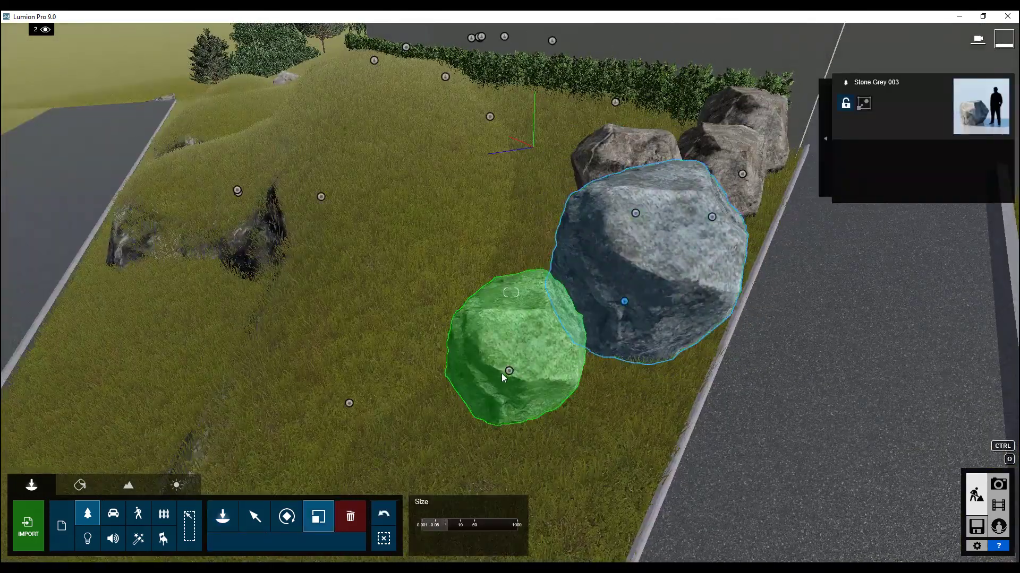
{"action": "right_click_drag", "start_coordinate": [516, 386], "coordinate": [648, 283]}
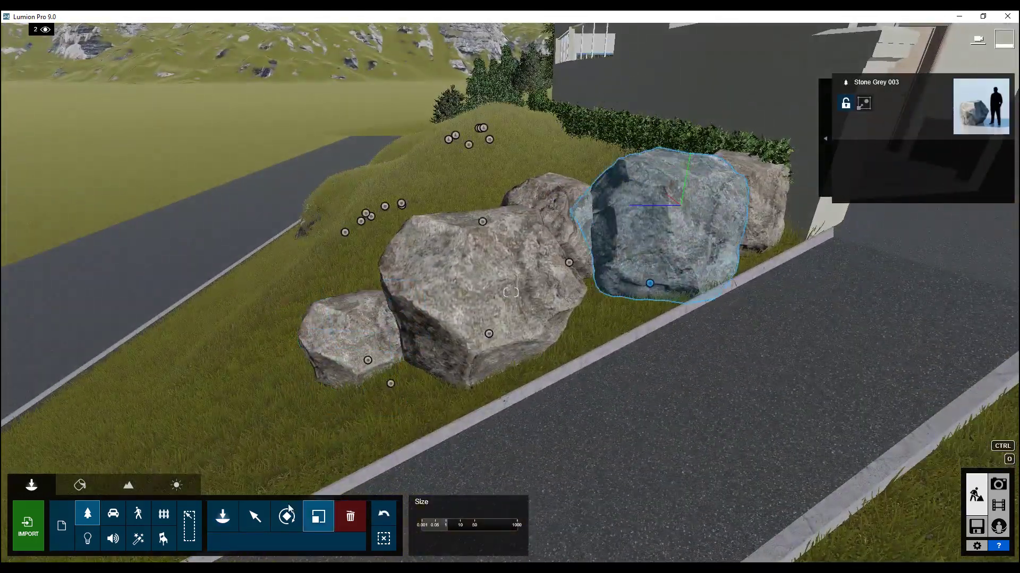
{"action": "left_click_drag", "start_coordinate": [390, 390], "coordinate": [473, 406]}
- Move and copy the grey boulders into a row along the entrance path, sinking them partly into the lawn
{"action": "right_click_drag", "start_coordinate": [472, 406], "coordinate": [476, 297]}
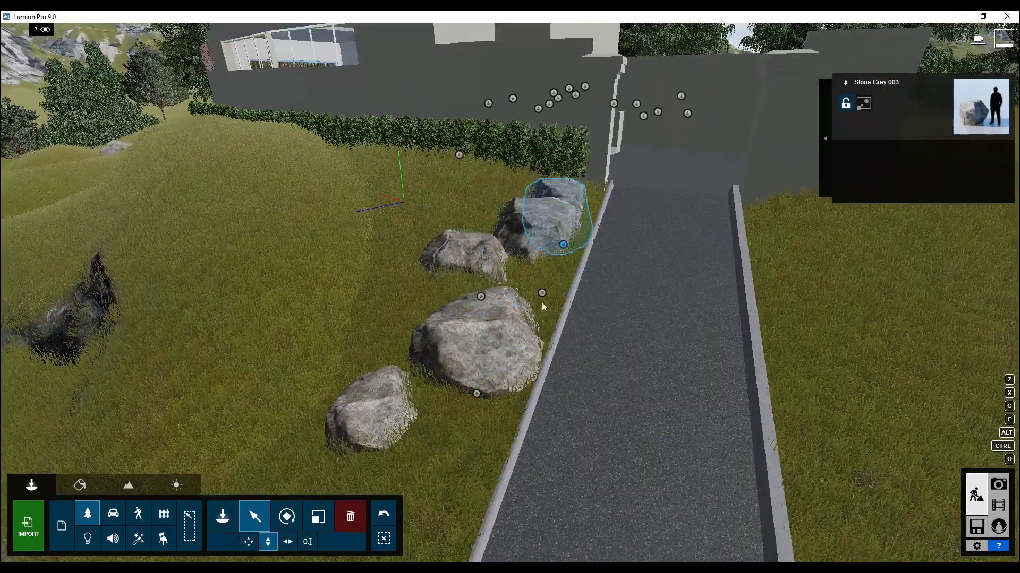
{"action": "right_click_drag", "start_coordinate": [588, 293], "coordinate": [596, 362]}
{"action": "left_click_drag", "start_coordinate": [657, 307], "coordinate": [372, 441]}
{"action": "right_click_drag", "start_coordinate": [371, 441], "coordinate": [622, 342]}
{"action": "left_click_drag", "start_coordinate": [622, 346], "coordinate": [353, 365], "text": "alt"}
{"action": "right_click_drag", "start_coordinate": [352, 364], "coordinate": [450, 346]}
{"action": "key", "text": "m"}
{"action": "key", "text": "h"}
{"action": "right_click_drag", "start_coordinate": [361, 456], "coordinate": [492, 252]}
{"action": "right_click_drag", "start_coordinate": [552, 233], "coordinate": [404, 372]}
- Add more grey boulders to the row along the entrance path and adjust their heights
{"action": "left_click", "coordinate": [233, 520]}
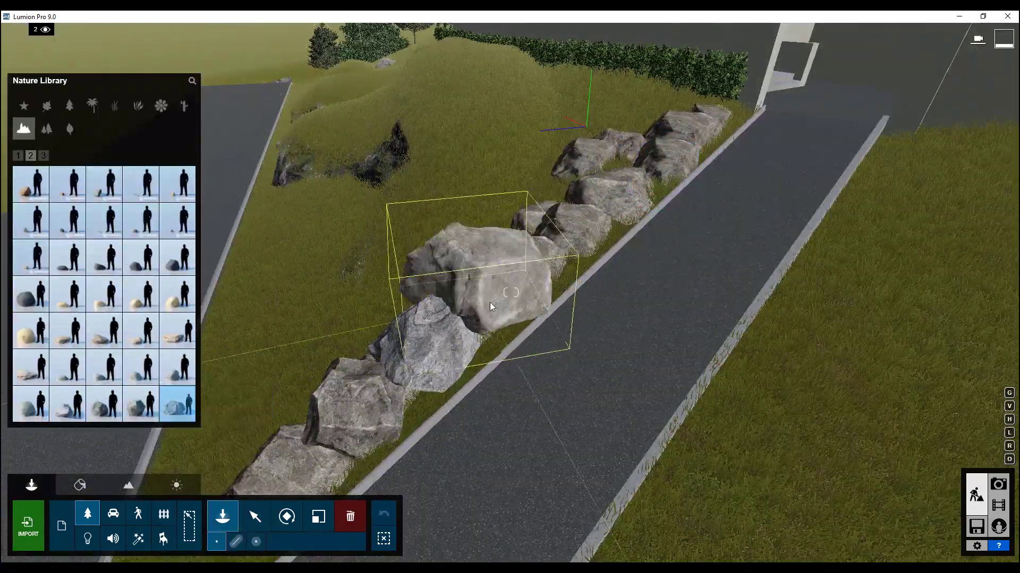
{"action": "left_click", "coordinate": [255, 516]}
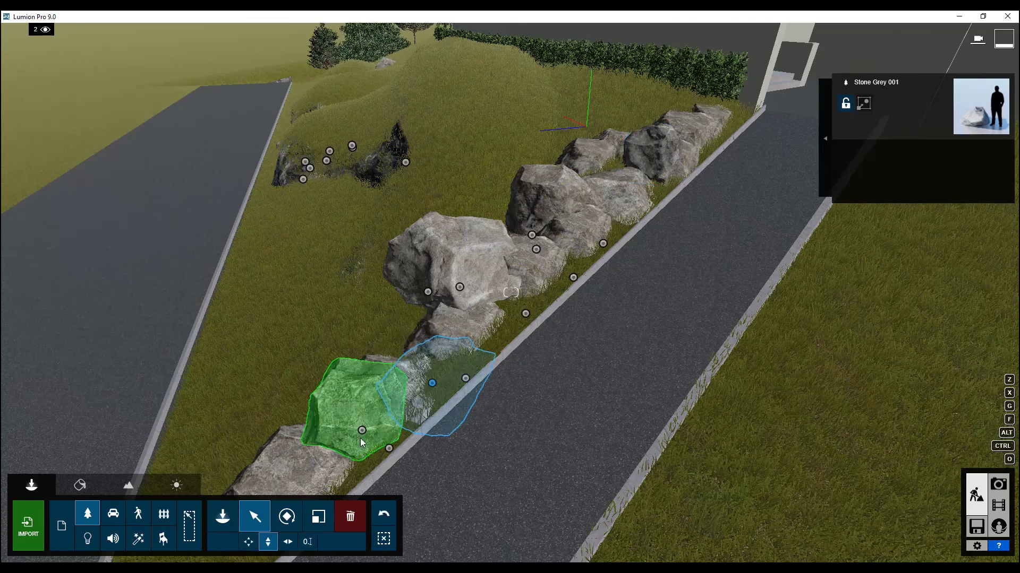
{"action": "right_click_drag", "start_coordinate": [532, 266], "coordinate": [382, 308]}
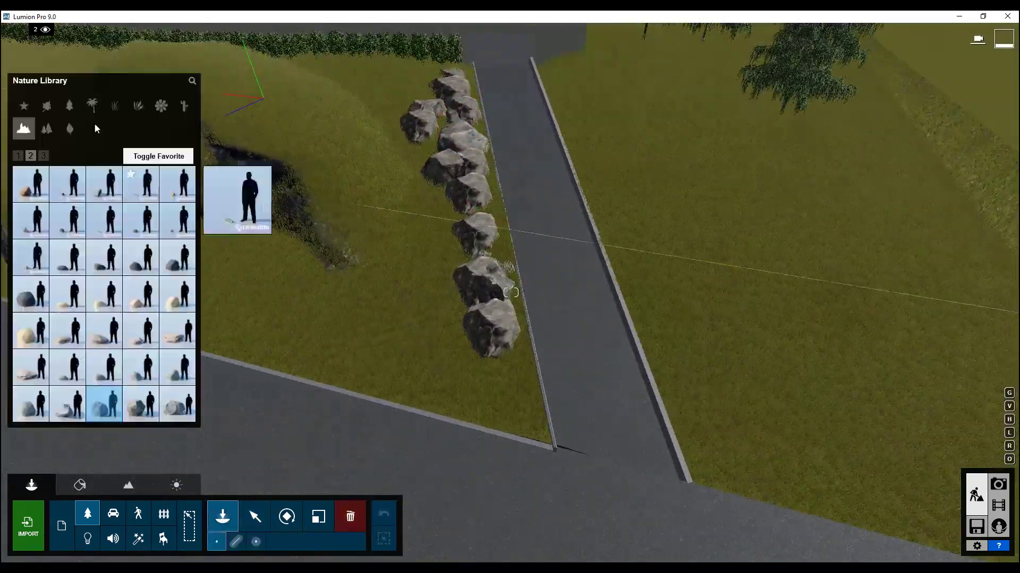
- Place Azalea RT Patch shrubs from the nature library's plants among the boulders and across the front lawn
{"action": "left_click", "coordinate": [138, 106]}
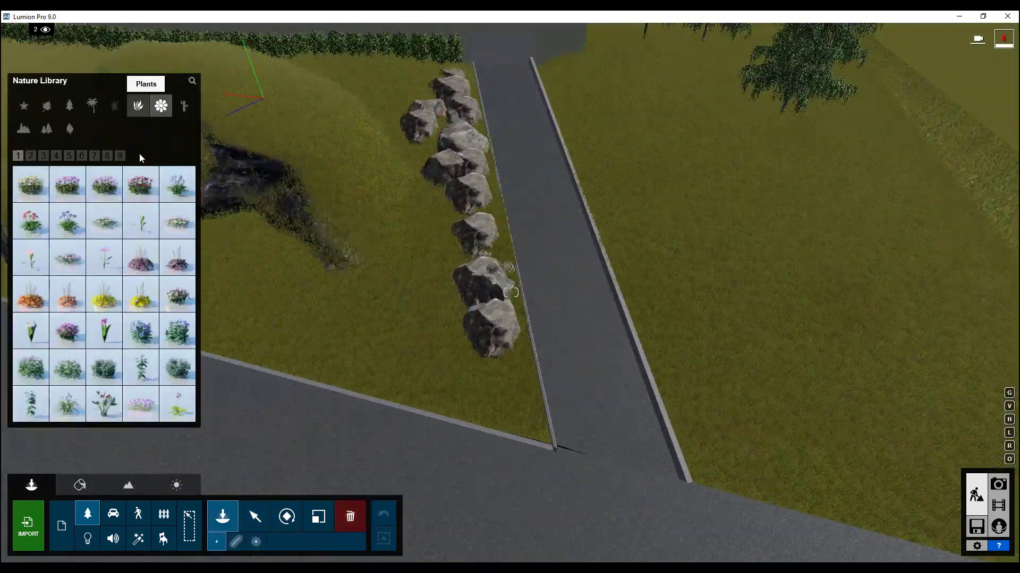
{"action": "left_click", "coordinate": [82, 155]}
{"action": "left_click", "coordinate": [104, 185]}
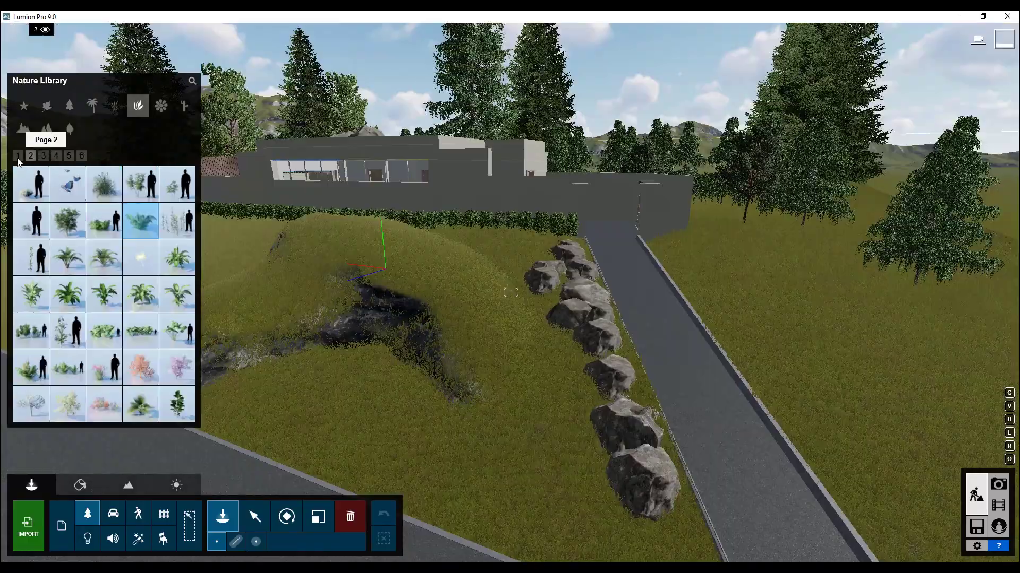
{"action": "left_click", "coordinate": [553, 494]}
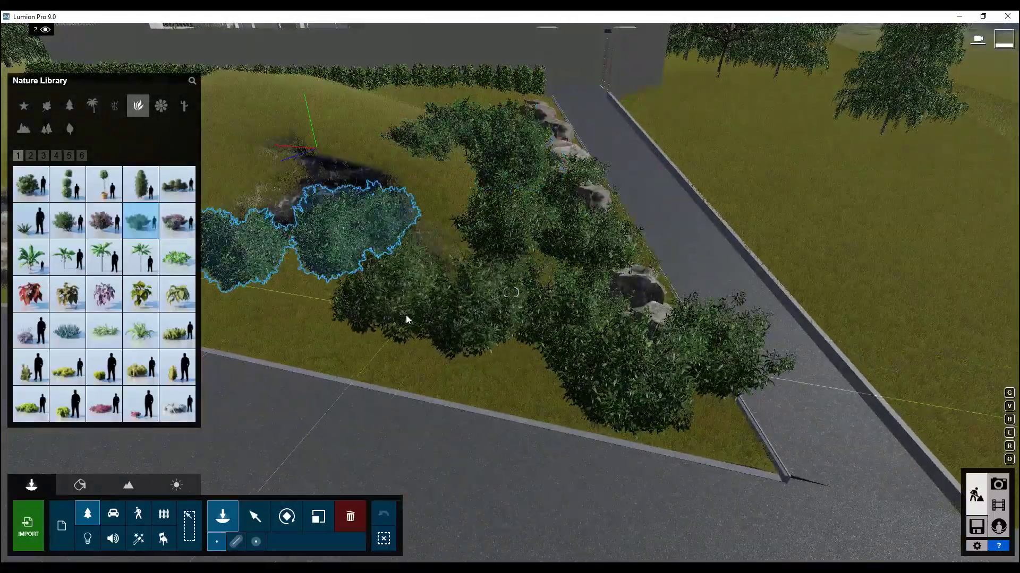
- Reposition the azalea shrubs in the front lawn's corner beside the entrance path and adjust their heights
{"action": "right_click_drag", "start_coordinate": [405, 314], "coordinate": [333, 195]}
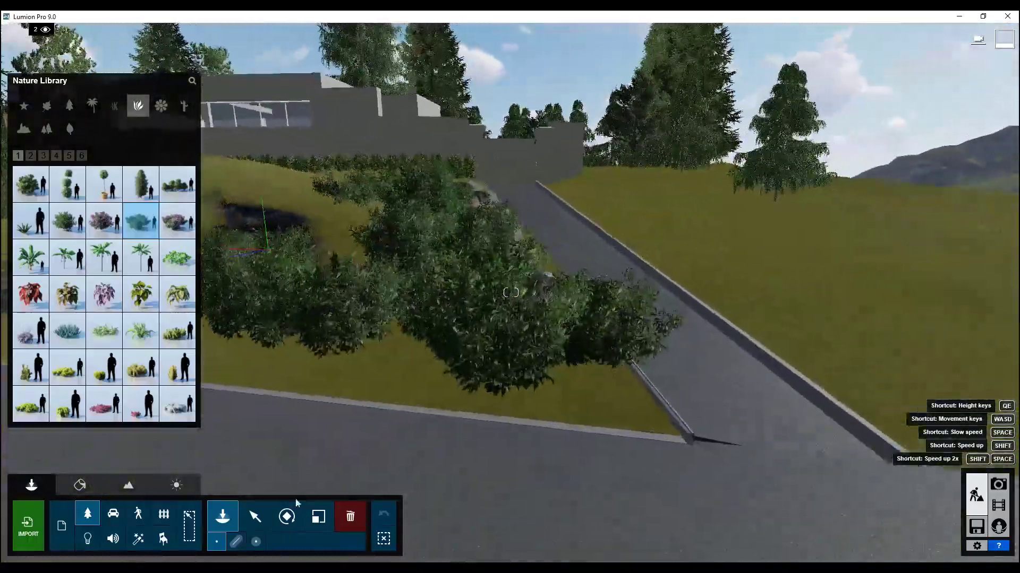
{"action": "left_click", "coordinate": [255, 516]}
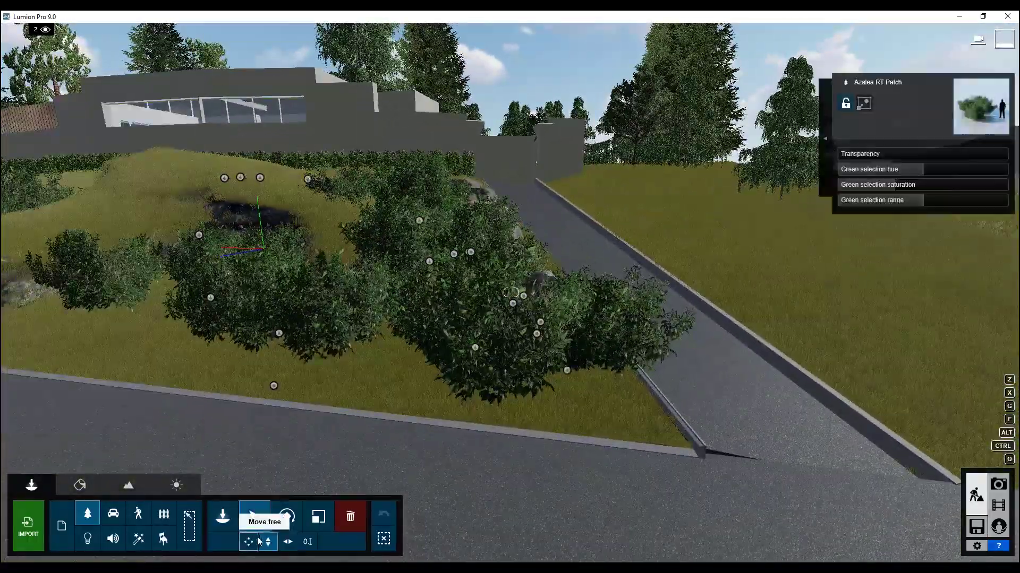
{"action": "left_click", "coordinate": [432, 359]}
{"action": "right_click_drag", "start_coordinate": [433, 353], "coordinate": [319, 489]}
{"action": "left_click", "coordinate": [268, 544]}
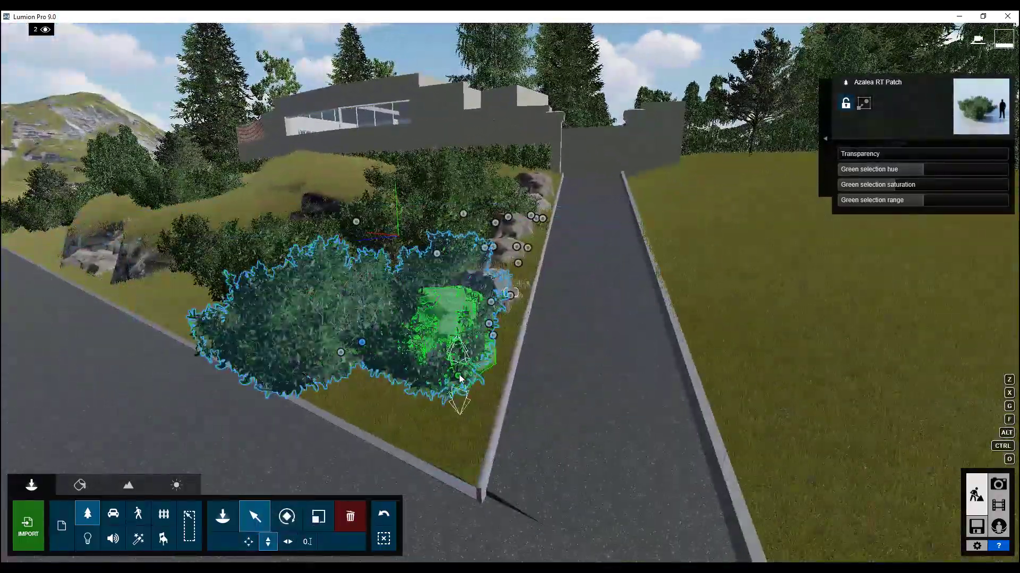
{"action": "left_click", "coordinate": [459, 374]}
{"action": "right_click_drag", "start_coordinate": [459, 374], "coordinate": [489, 297]}
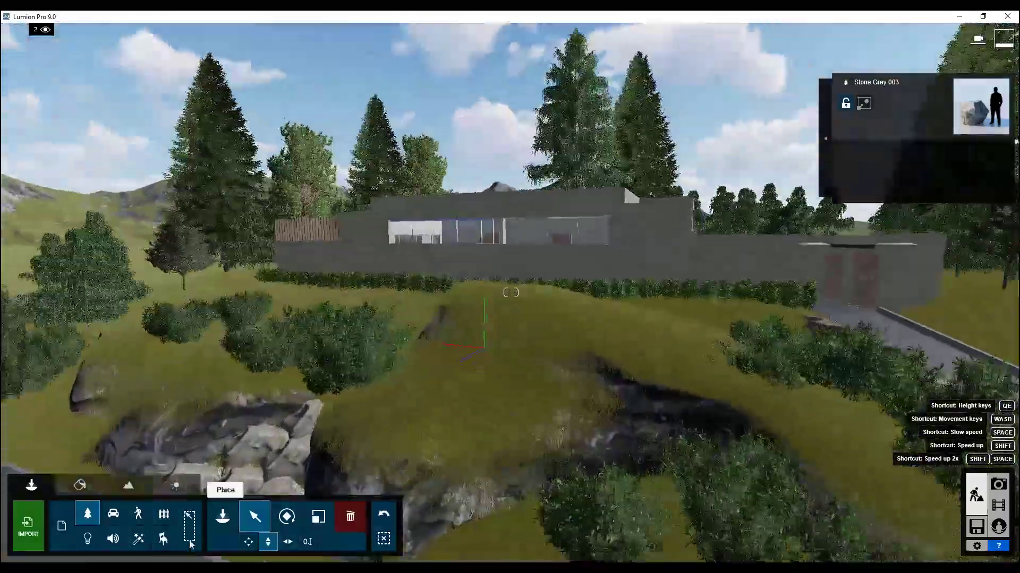
- Scatter small stones across the front lawn with Cluster Placement and delete the stray boulders from the roof and courtyard
{"action": "left_click", "coordinate": [223, 516]}
{"action": "left_click", "coordinate": [67, 367]}
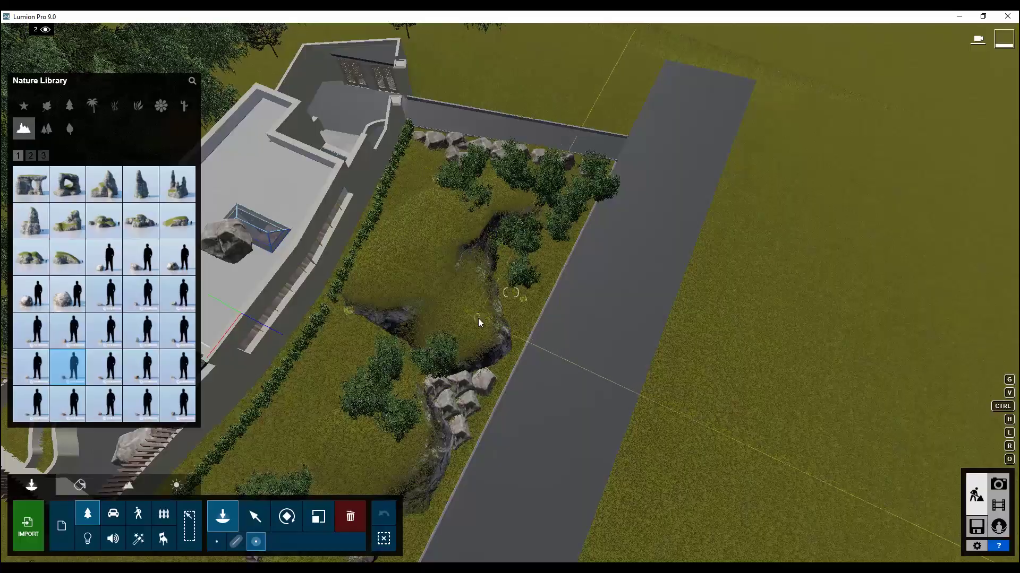
{"action": "right_click_drag", "start_coordinate": [383, 340], "coordinate": [525, 336]}
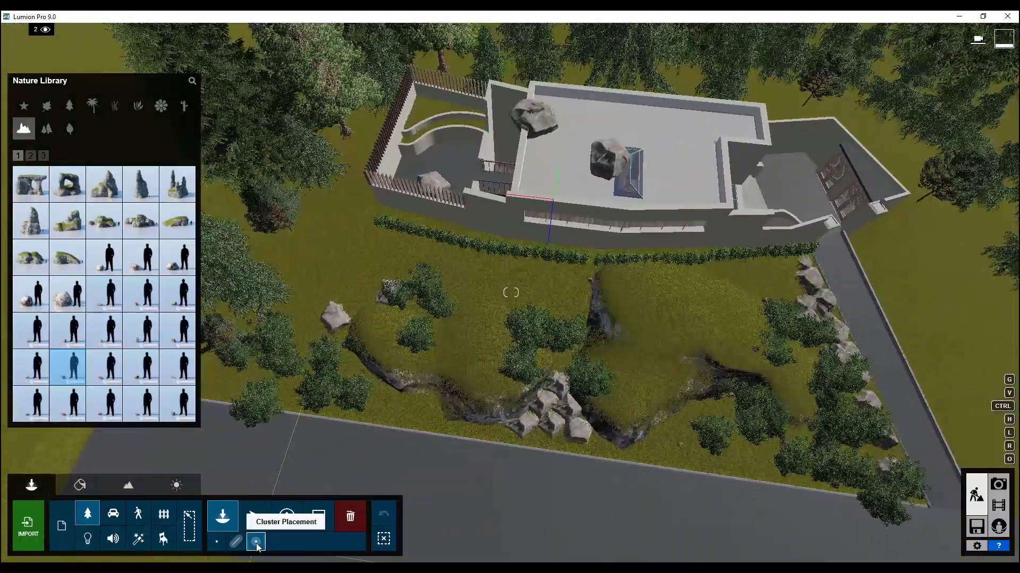
{"action": "right_click_drag", "start_coordinate": [650, 317], "coordinate": [333, 273]}
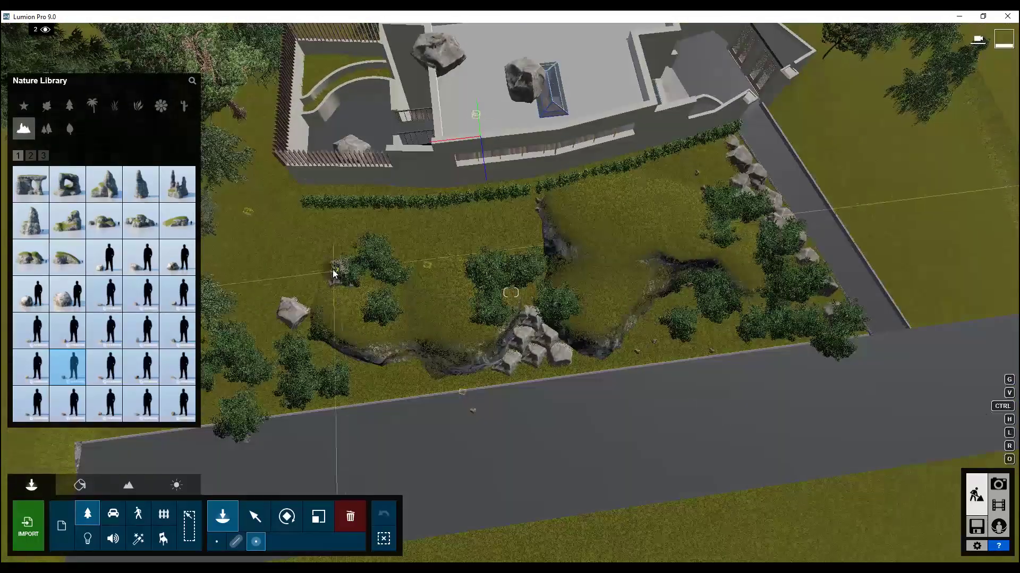
{"action": "left_click", "coordinate": [390, 326]}
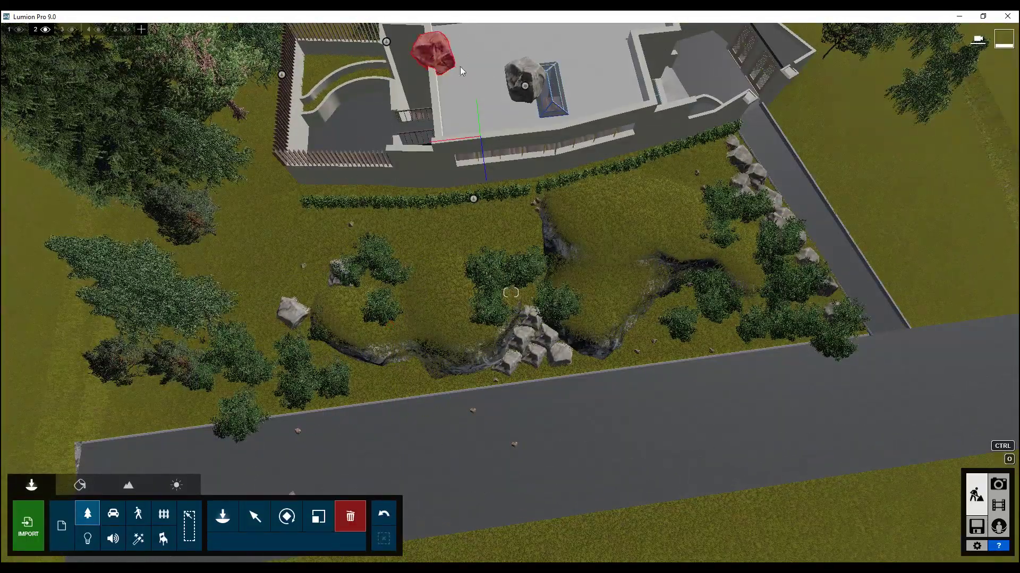
- Move an azalea patch at the far end of the front lawn near the road and save the scene
{"action": "right_click_drag", "start_coordinate": [511, 443], "coordinate": [511, 293]}
{"action": "scroll", "coordinate": [510, 293], "scroll_direction": "up", "scroll_amount": 5}
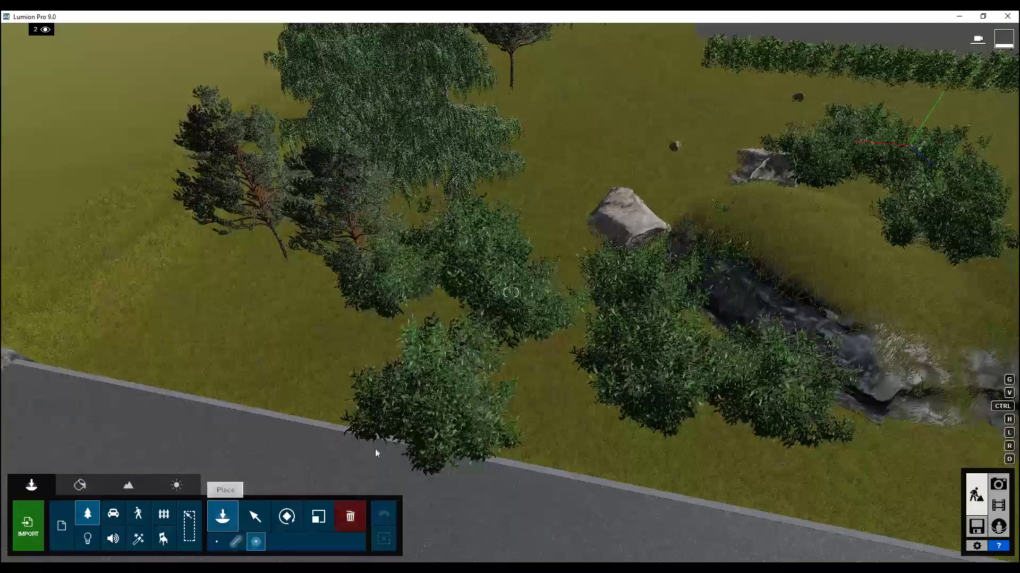
{"action": "left_click", "coordinate": [255, 516]}
{"action": "left_click", "coordinate": [499, 326]}
{"action": "right_click_drag", "start_coordinate": [658, 319], "coordinate": [511, 293]}
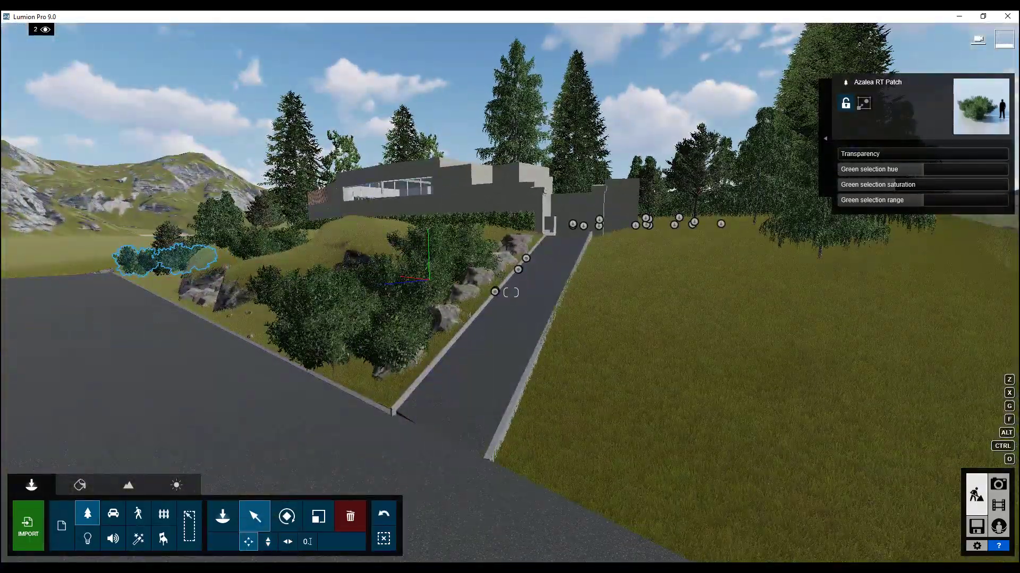
{"action": "left_click", "coordinate": [977, 527]}
{"action": "left_click", "coordinate": [355, 228]}
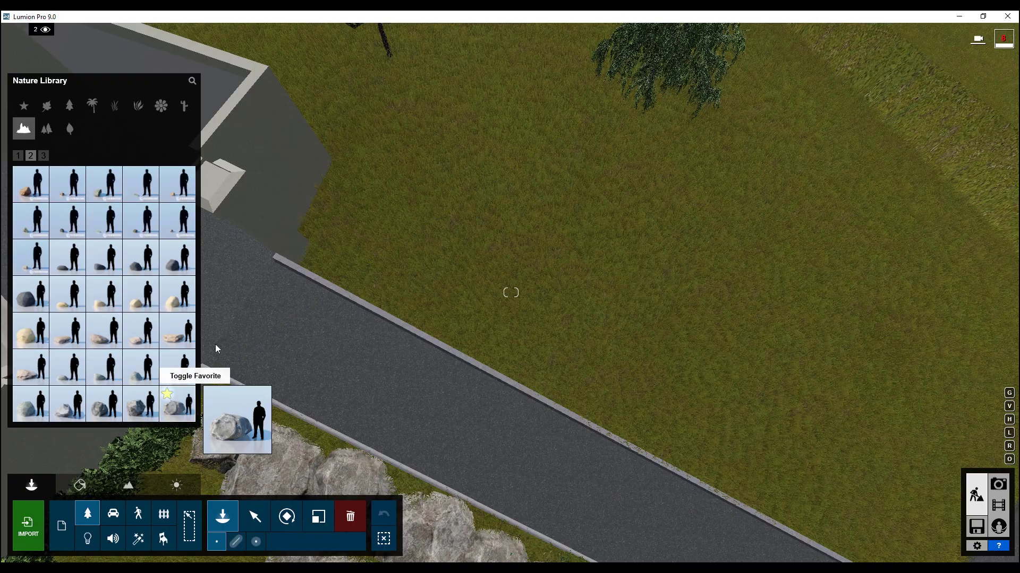
- Place a row of Stone Grey 004 boulders on the lawn along the opposite edge of the entrance path
{"action": "left_click", "coordinate": [376, 228]}
{"action": "left_click", "coordinate": [501, 268]}
{"action": "left_click", "coordinate": [664, 353]}
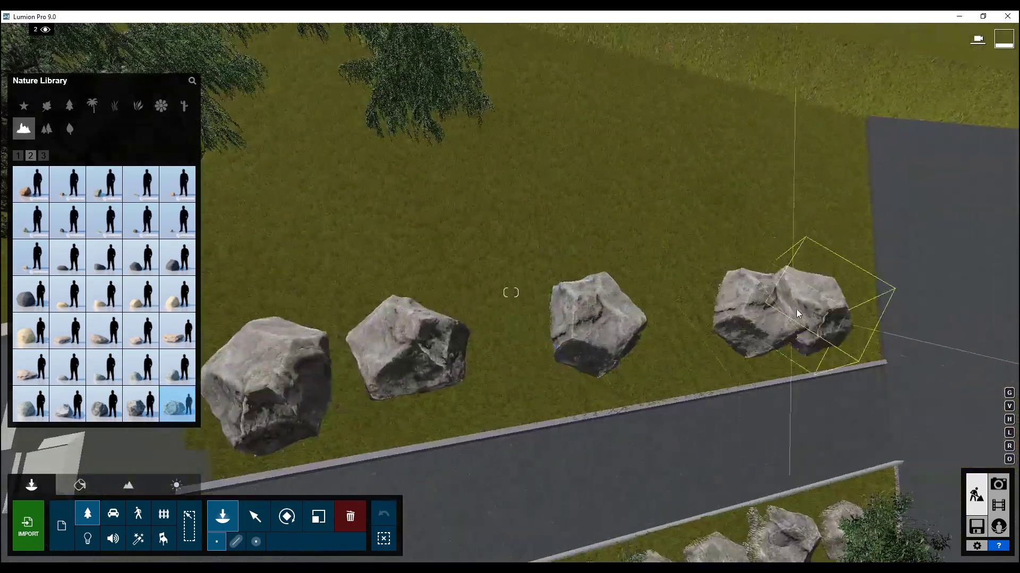
{"action": "left_click", "coordinate": [795, 309]}
{"action": "left_click", "coordinate": [513, 319]}
{"action": "left_click", "coordinate": [690, 308]}
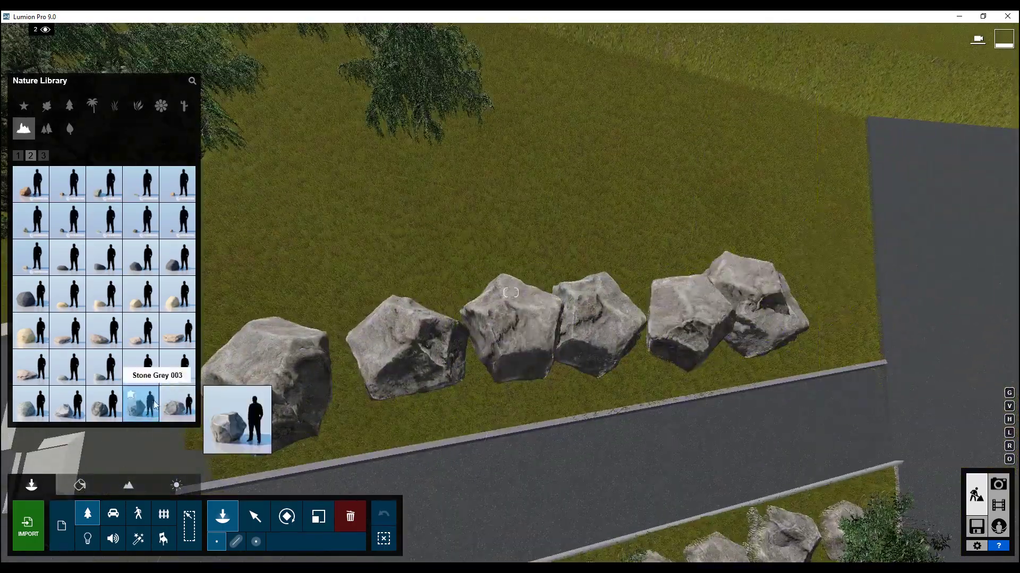
- Add Stone Grey 003 boulders among the row on the opposite side of the entrance path
{"action": "left_click", "coordinate": [141, 404]}
{"action": "left_click", "coordinate": [854, 296]}
{"action": "left_click", "coordinate": [341, 387]}
{"action": "left_click", "coordinate": [486, 387]}
{"action": "left_click", "coordinate": [650, 361]}
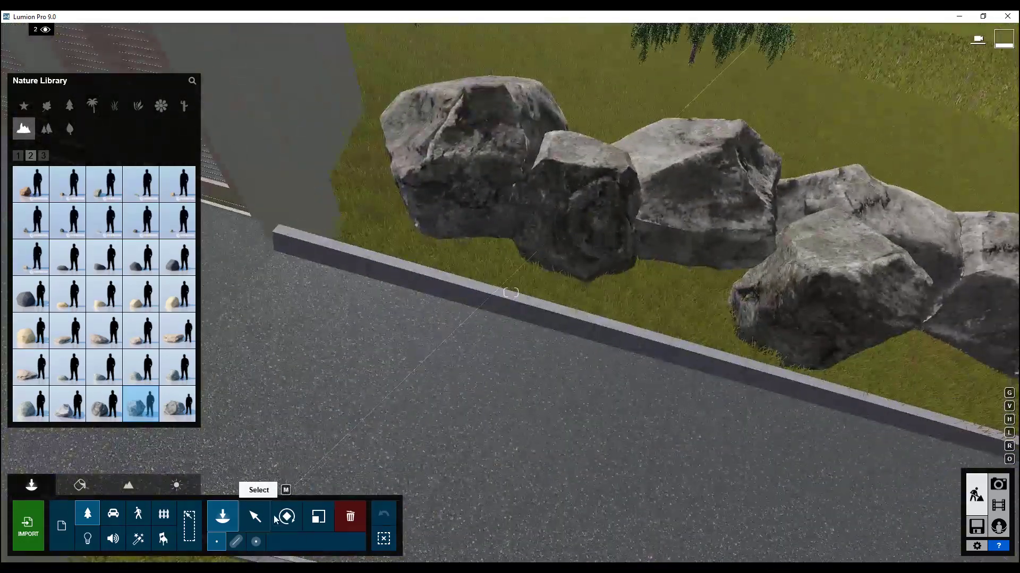
- Sink the new boulders partly into the lawn and rotate them to varied orientations
{"action": "left_click", "coordinate": [255, 516]}
{"action": "left_click", "coordinate": [483, 235]}
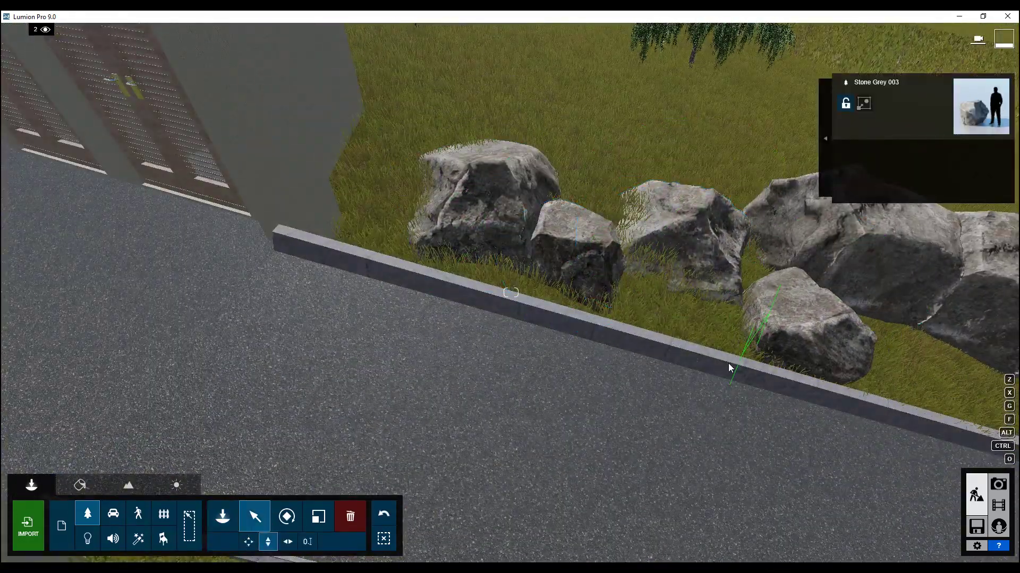
{"action": "left_click", "coordinate": [287, 516]}
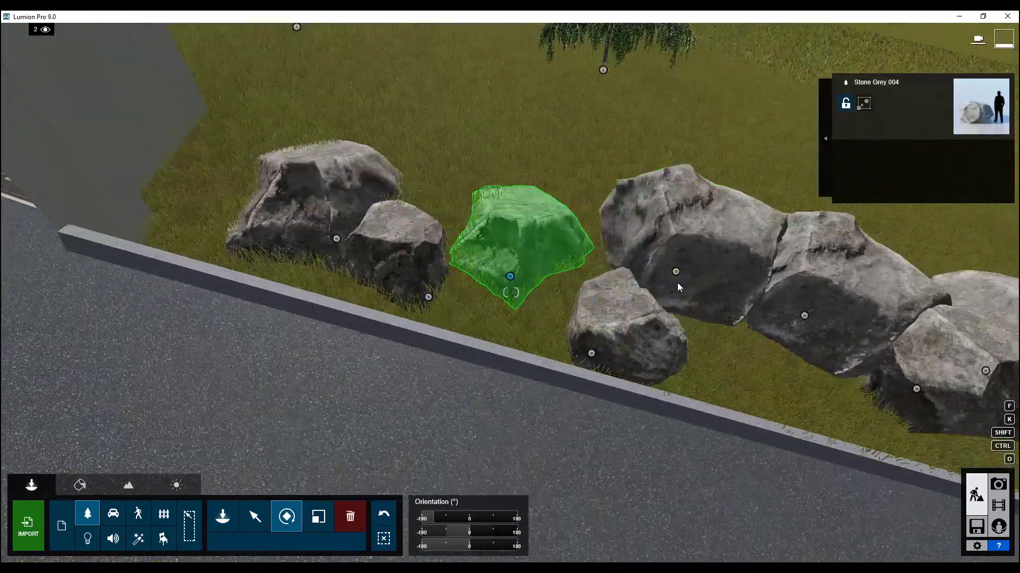
{"action": "left_click", "coordinate": [678, 287]}
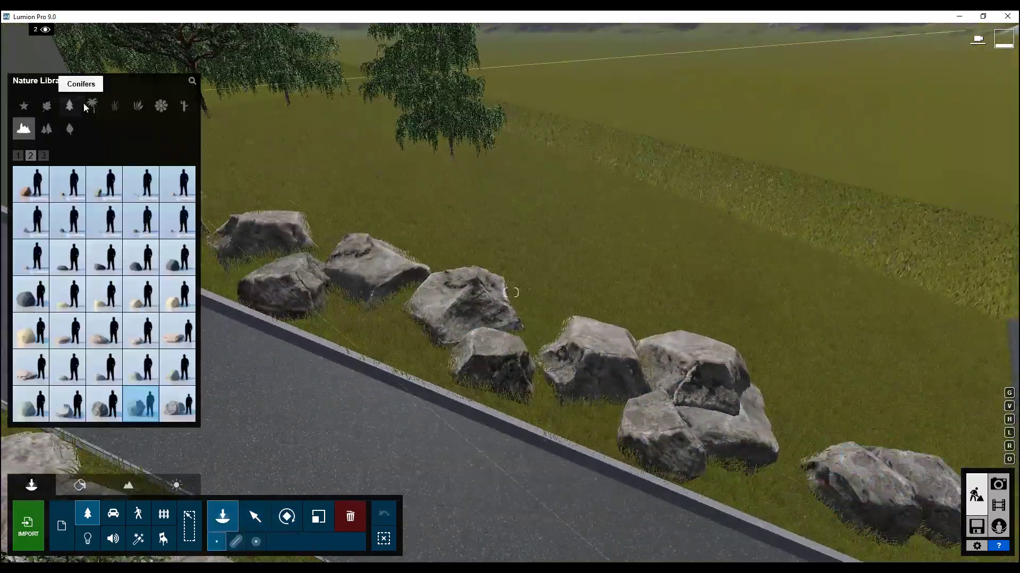
- Place Azalea RT Patch shrubs around the boulders on the opposite side of the entrance path
{"action": "left_click", "coordinate": [138, 106]}
{"action": "left_click", "coordinate": [140, 220]}
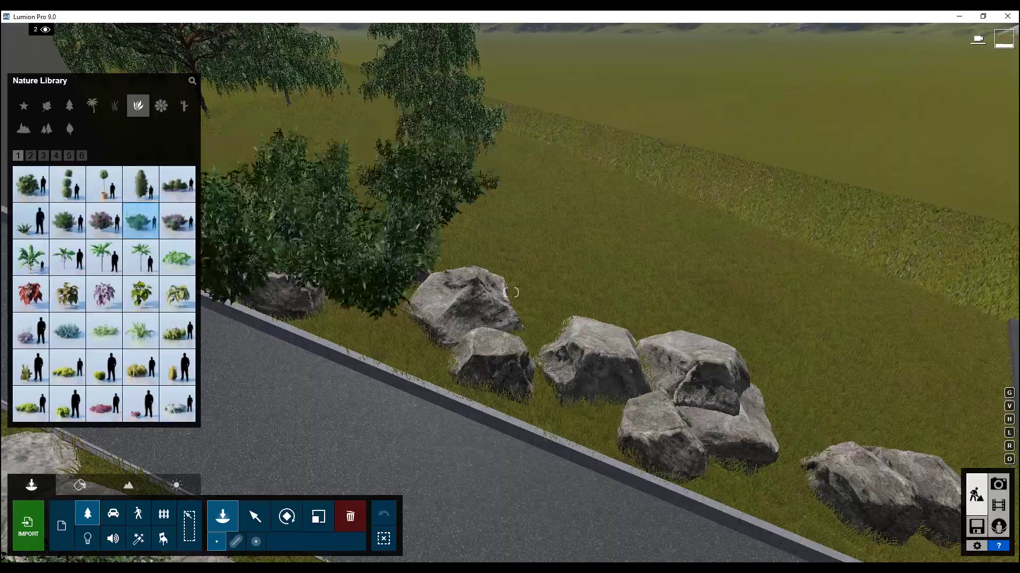
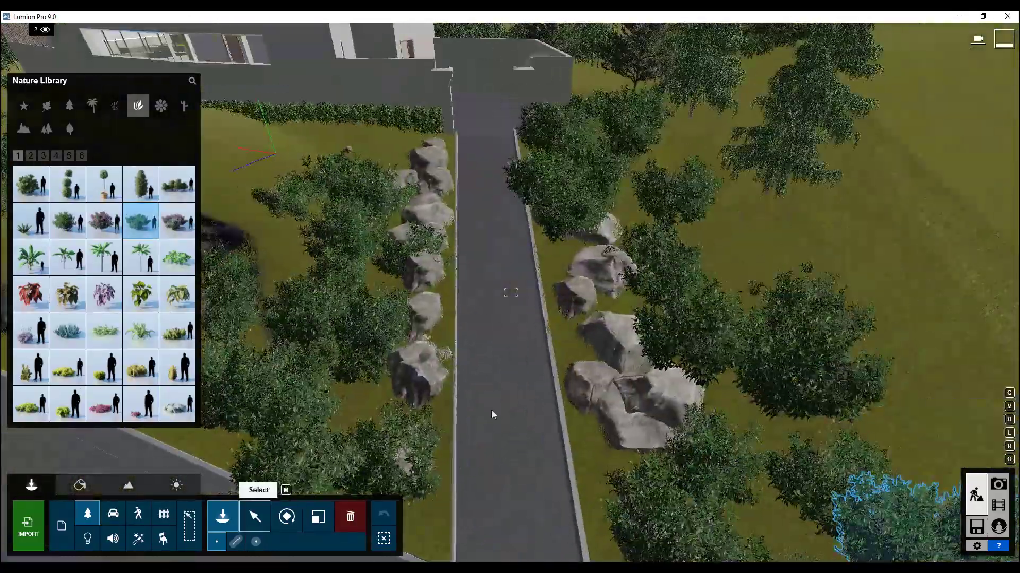
{"action": "left_click", "coordinate": [255, 517]}
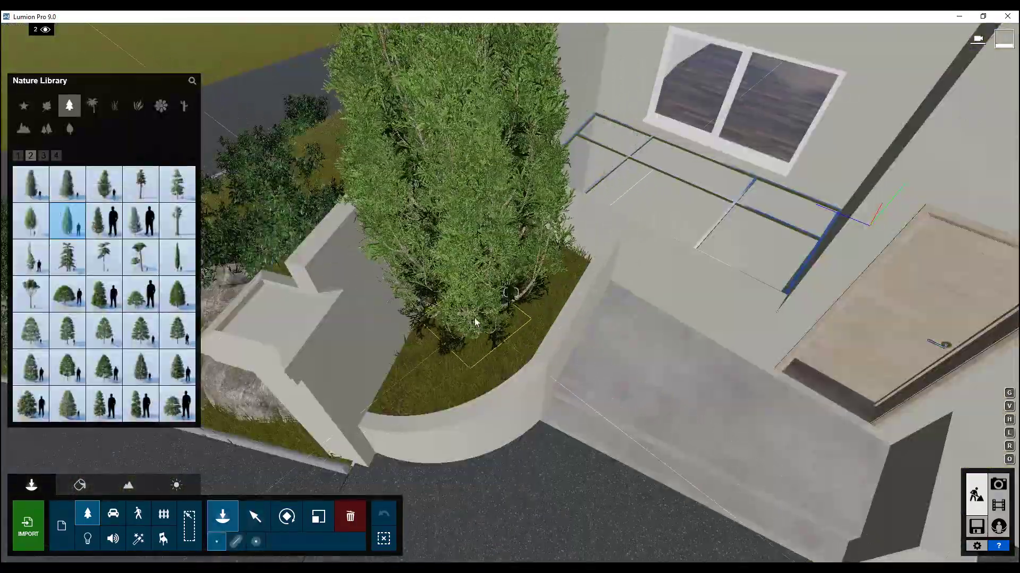
- Place tall conifers in the curved entrance planter and the fenced courtyard's upper bed, adding a shrub beside the courtyard conifer
{"action": "scroll", "coordinate": [473, 318], "scroll_direction": "up", "scroll_amount": 3}
{"action": "right_click_drag", "start_coordinate": [474, 319], "coordinate": [502, 309]}
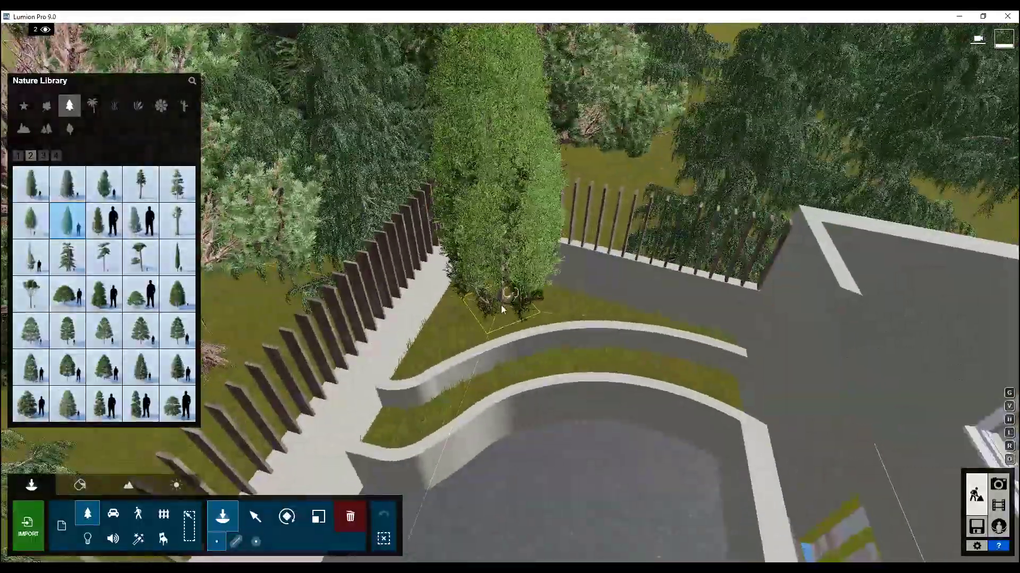
{"action": "left_click", "coordinate": [137, 117]}
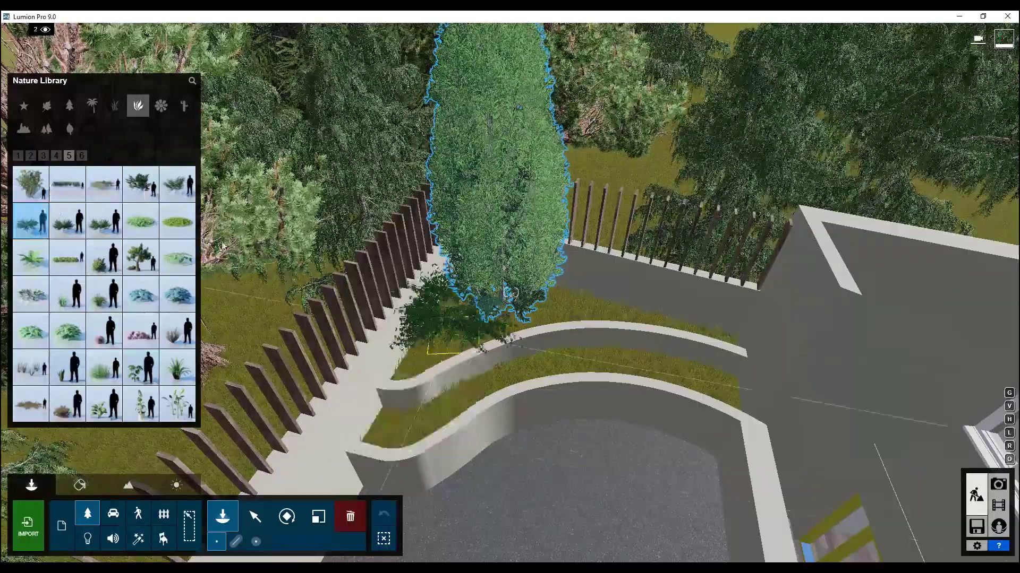
{"action": "left_click", "coordinate": [23, 190]}
{"action": "right_click_drag", "start_coordinate": [318, 319], "coordinate": [404, 302]}
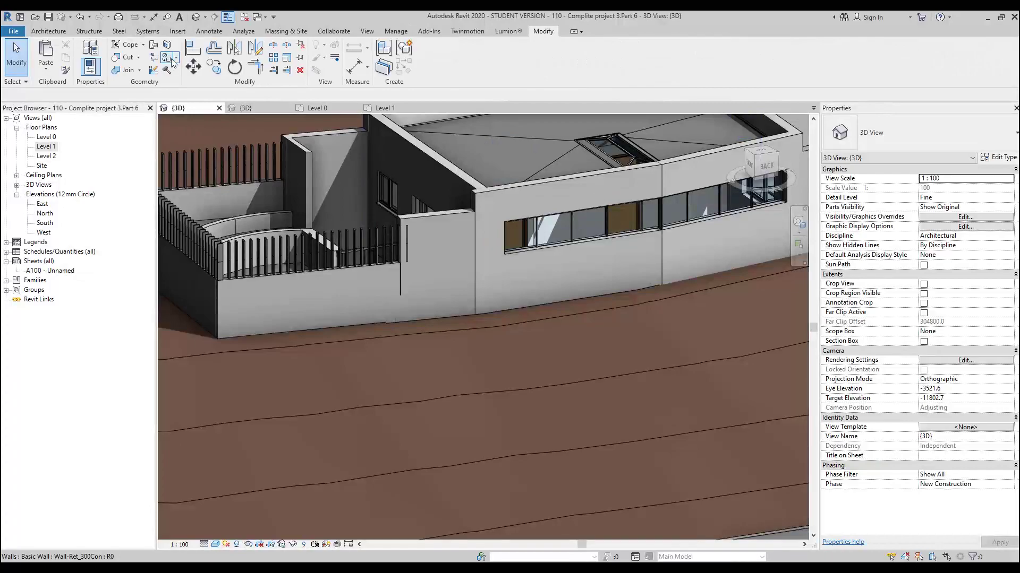
- Switch to Revit and paint the wall section beside the fenced courtyard with the ivy material
{"action": "left_click", "coordinate": [168, 57]}
{"action": "scroll", "coordinate": [80, 255], "scroll_direction": "down", "scroll_amount": 5}
{"action": "left_click", "coordinate": [94, 145]}
{"action": "type", "text": "ivy"}
{"action": "left_click", "coordinate": [39, 204]}
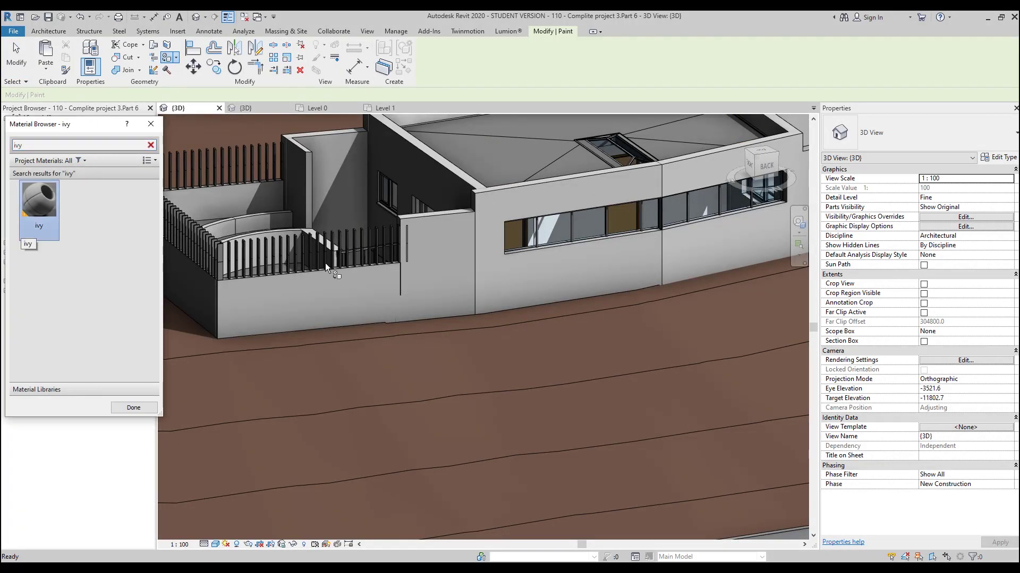
{"action": "scroll", "coordinate": [338, 194], "scroll_direction": "down", "scroll_amount": 5}
- Split the face of the exterior wall to separate the plain section between the window strip and the entrance
{"action": "middle_click_drag", "start_coordinate": [338, 194], "coordinate": [593, 253], "text": "shift"}
{"action": "scroll", "coordinate": [396, 310], "scroll_direction": "up", "scroll_amount": 3}
{"action": "scroll", "coordinate": [595, 254], "scroll_direction": "up", "scroll_amount": 3}
{"action": "key", "text": "s"}
{"action": "key", "text": "f"}
{"action": "left_click", "coordinate": [585, 298]}
{"action": "scroll", "coordinate": [522, 418], "scroll_direction": "up", "scroll_amount": 2}
{"action": "left_click", "coordinate": [428, 68]}
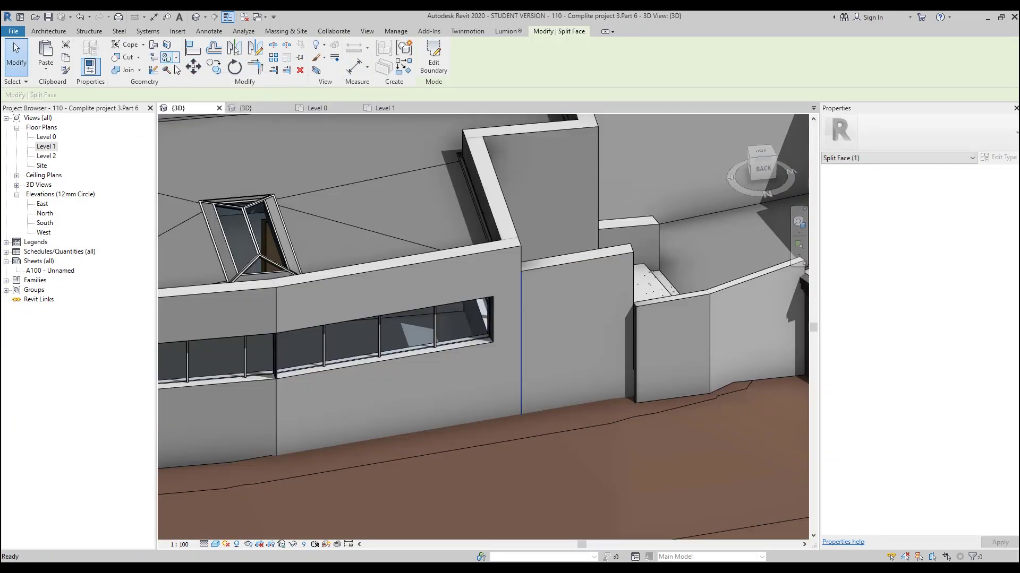
- Paint the split wall section near the entrance with the ivy material
{"action": "left_click", "coordinate": [166, 58]}
{"action": "left_click", "coordinate": [616, 364]}
{"action": "key", "text": "Escape"}
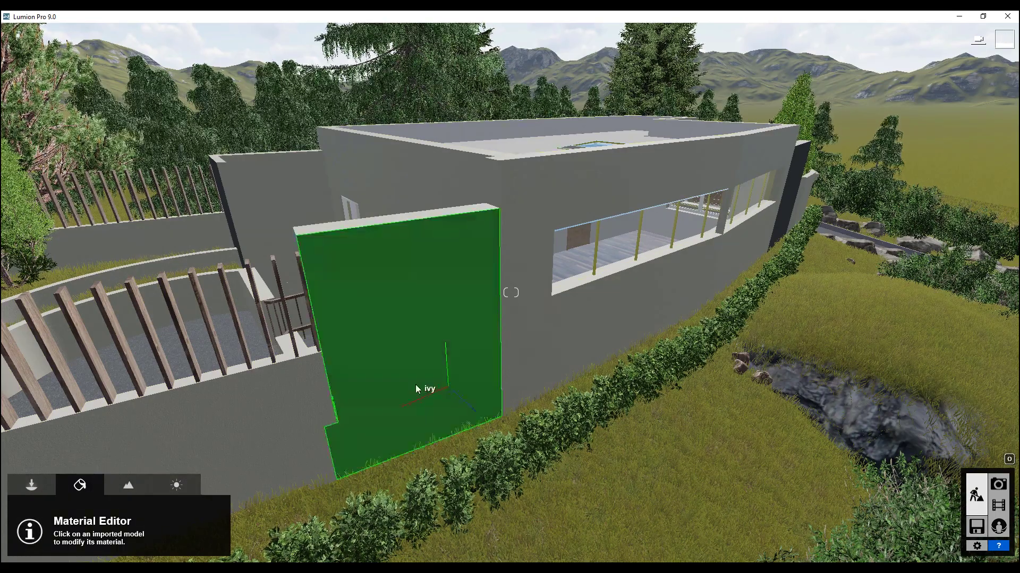
{"action": "left_click", "coordinate": [416, 388]}
{"action": "left_click", "coordinate": [116, 200]}
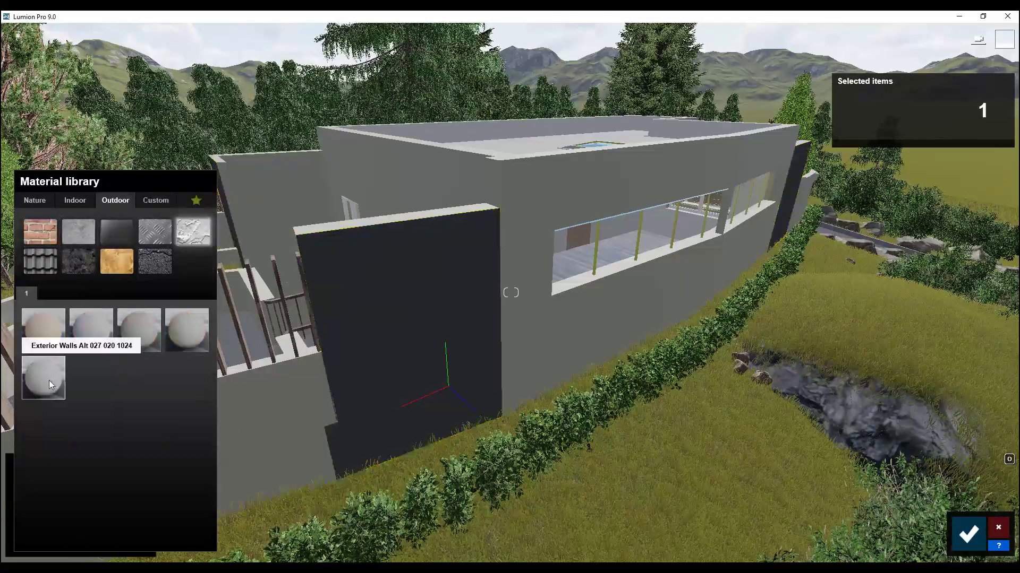
{"action": "left_click", "coordinate": [185, 338]}
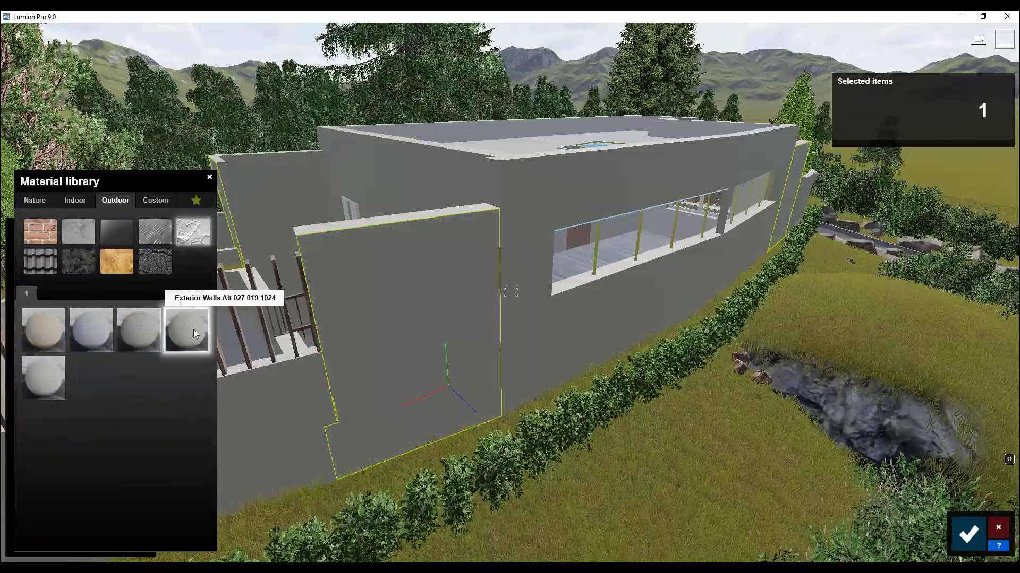
{"action": "left_click", "coordinate": [193, 329]}
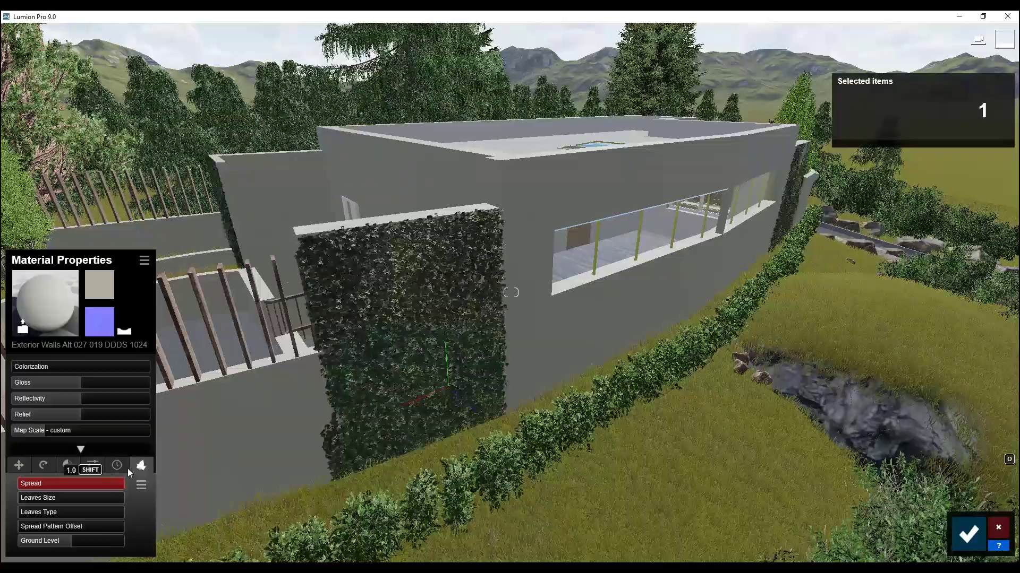
- Tune the wall material's foliage with a low Spread, Leaves Type 0.5, and adjusted Spread Pattern Offset and Ground Level
{"action": "left_click_drag", "start_coordinate": [106, 484], "coordinate": [16, 479]}
{"action": "left_click_drag", "start_coordinate": [69, 523], "coordinate": [82, 516]}
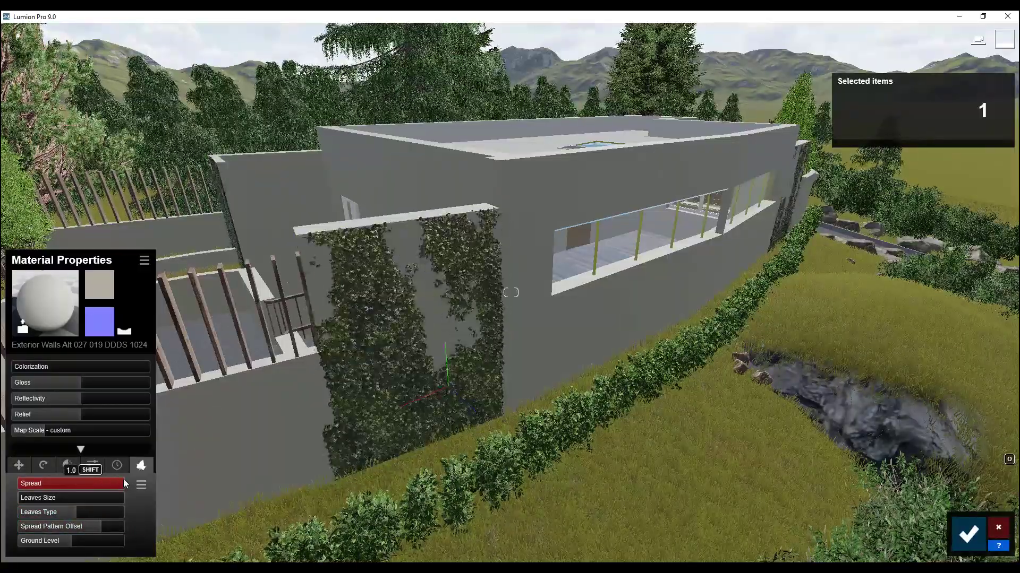
{"action": "left_click_drag", "start_coordinate": [94, 525], "coordinate": [77, 541]}
{"action": "left_click", "coordinate": [74, 482]}
{"action": "left_click", "coordinate": [45, 484]}
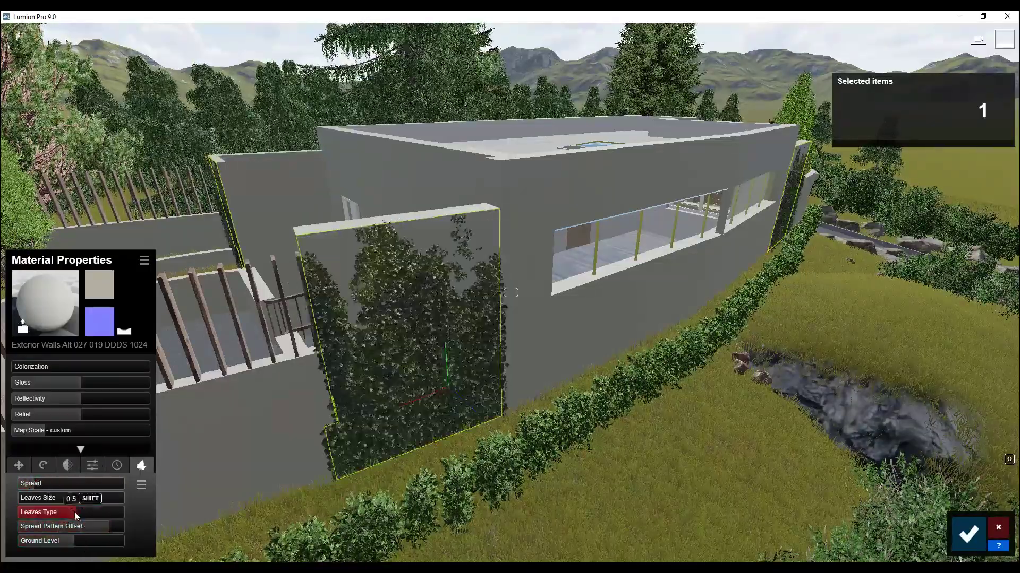
- Accept the ivy wall material, check the house from the front, and save the scene
{"action": "right_click_drag", "start_coordinate": [510, 286], "coordinate": [474, 446]}
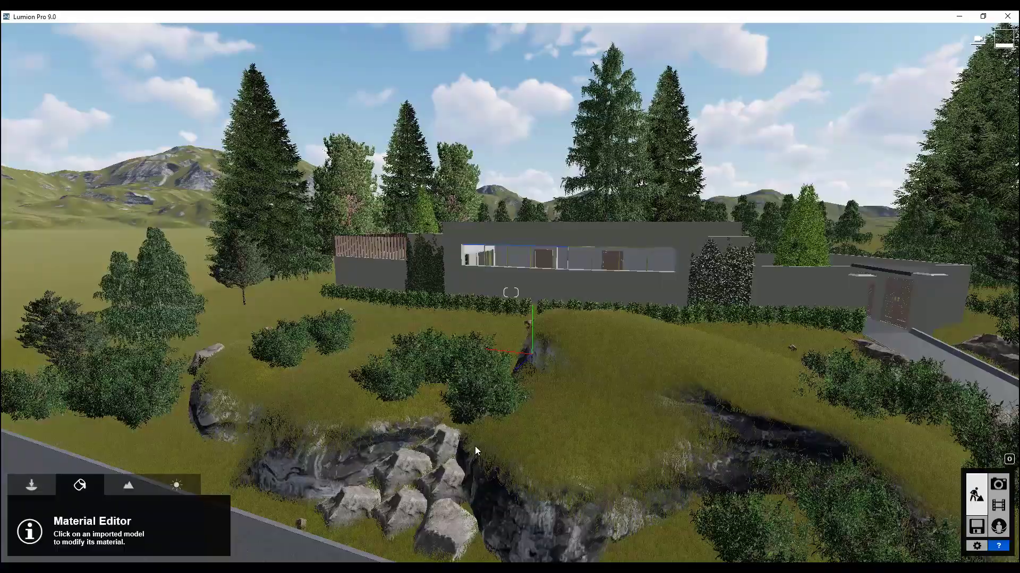
{"action": "right_click_drag", "start_coordinate": [475, 446], "coordinate": [457, 444]}
{"action": "key", "text": "w"}
{"action": "right_click_drag", "start_coordinate": [509, 292], "coordinate": [628, 239]}
{"action": "left_click", "coordinate": [976, 526]}
{"action": "left_click", "coordinate": [374, 242]}
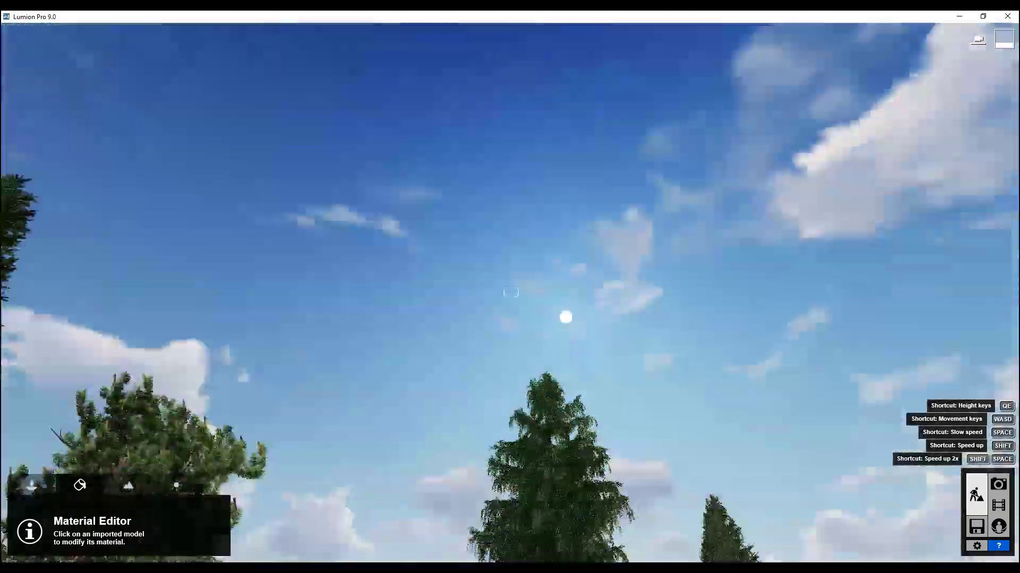
- Return to object editing and make layer 3 active with the vegetation layer hidden
{"action": "right_click_drag", "start_coordinate": [510, 287], "coordinate": [510, 329]}
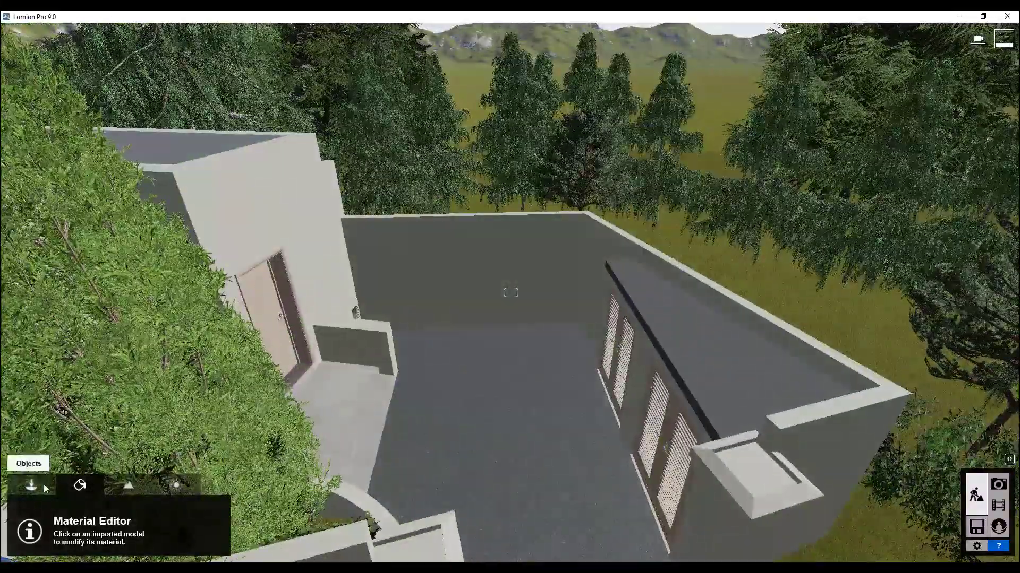
{"action": "left_click", "coordinate": [31, 485]}
{"action": "right_click_drag", "start_coordinate": [46, 30], "coordinate": [85, 43]}
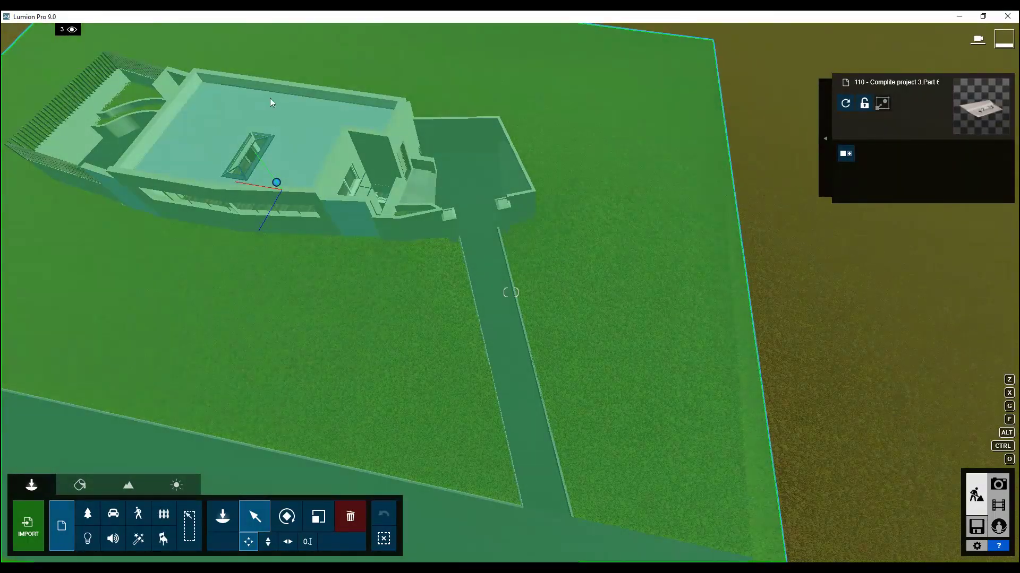
{"action": "key", "text": "w"}
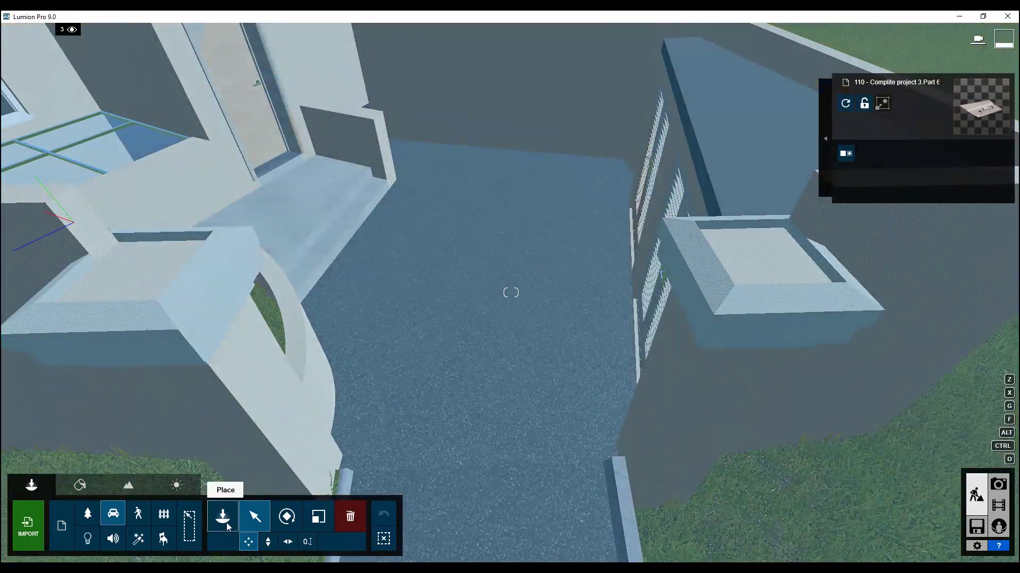
{"action": "left_click", "coordinate": [225, 523]}
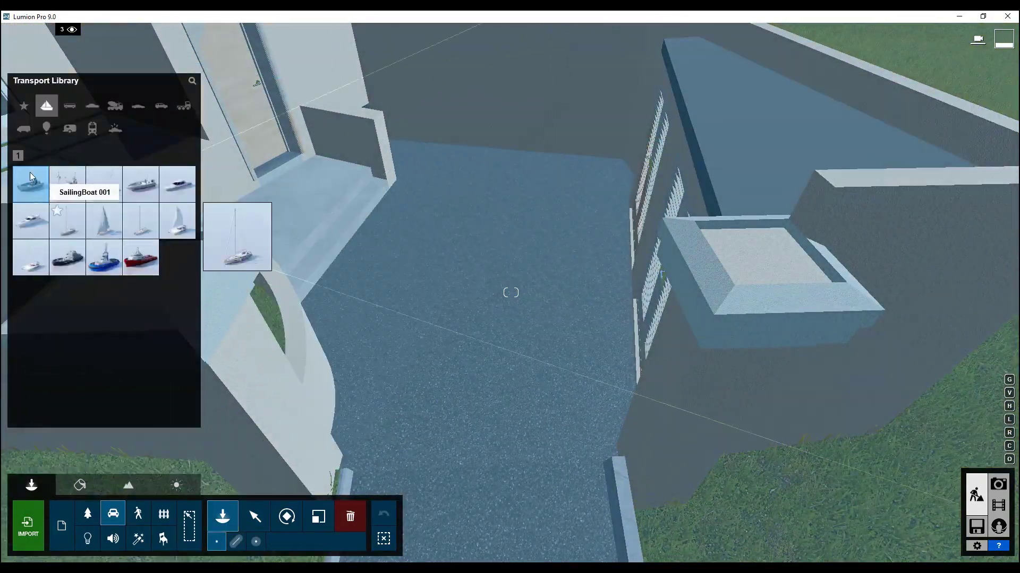
{"action": "left_click", "coordinate": [89, 106]}
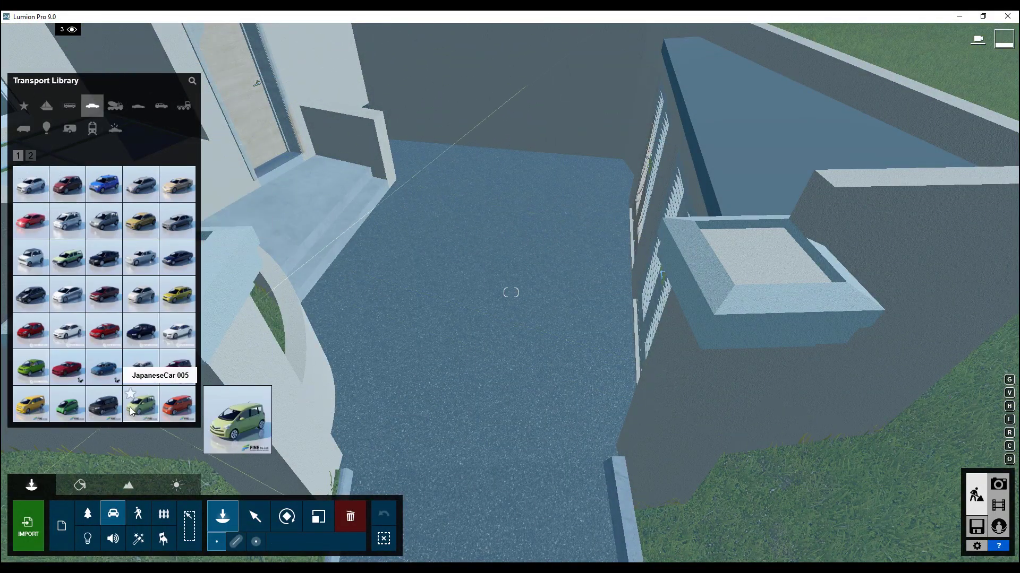
{"action": "left_click", "coordinate": [108, 410]}
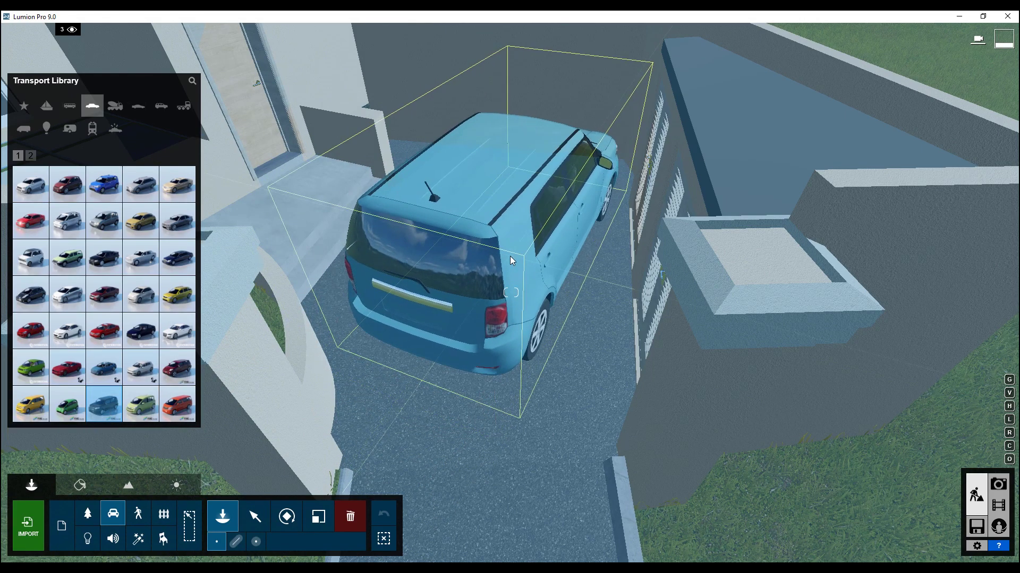
{"action": "left_click", "coordinate": [113, 376]}
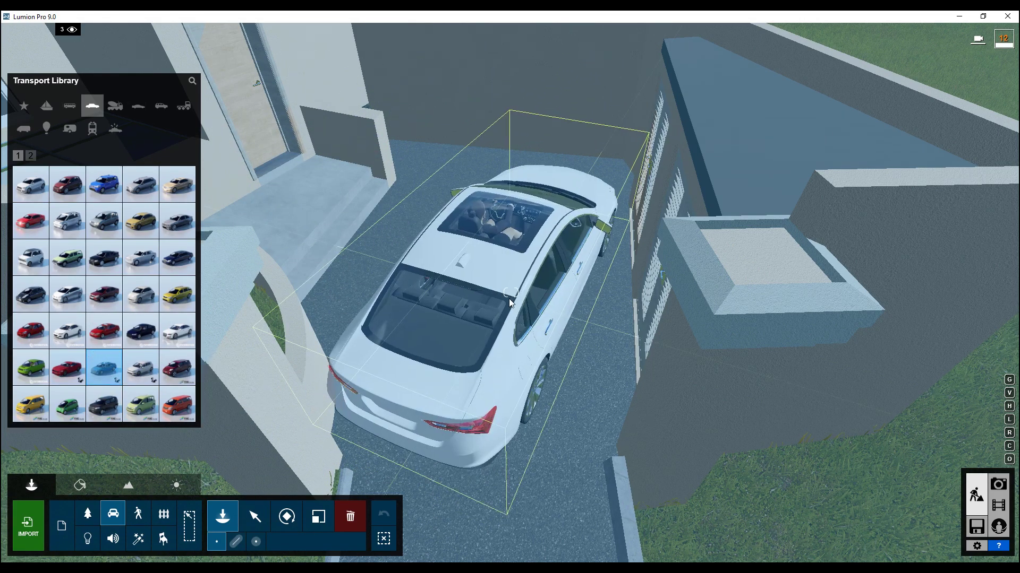
{"action": "left_click", "coordinate": [517, 270]}
{"action": "left_click", "coordinate": [518, 275]}
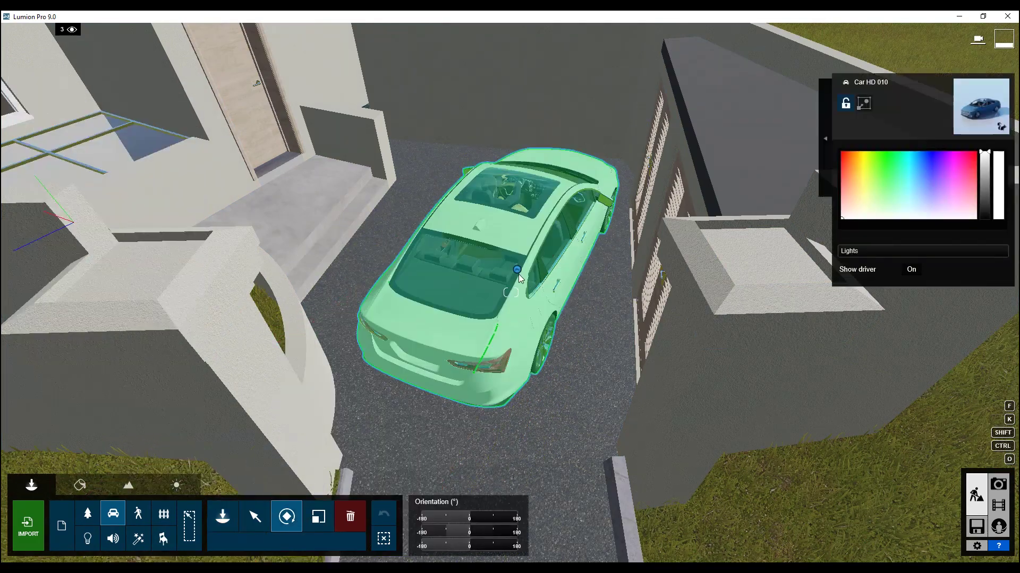
{"action": "left_click", "coordinate": [515, 273], "text": "ctrl"}
{"action": "key", "text": "Delete"}
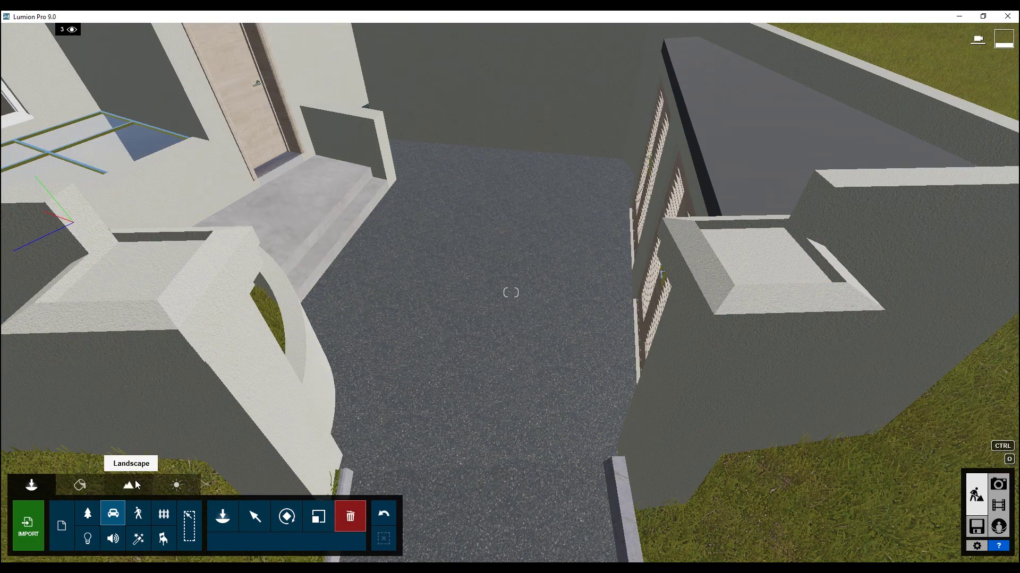
- Place a compact hatchback in the driveway, hide its driver, and recolour its body black
{"action": "left_click", "coordinate": [222, 520]}
{"action": "left_click", "coordinate": [38, 308]}
{"action": "left_click", "coordinate": [512, 255]}
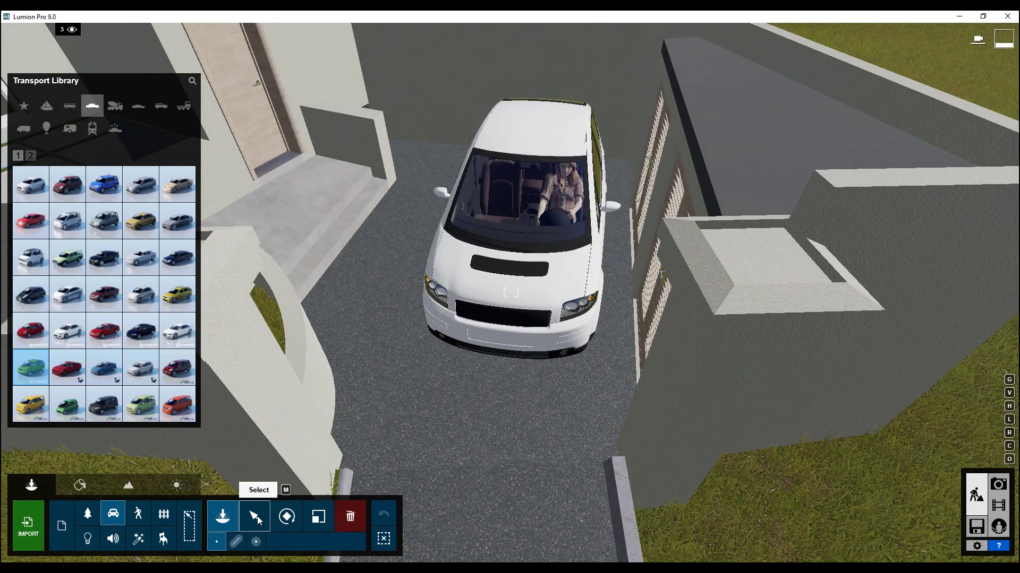
{"action": "left_click", "coordinate": [255, 516]}
{"action": "left_click", "coordinate": [530, 257]}
{"action": "left_click", "coordinate": [910, 270]}
{"action": "left_click_drag", "start_coordinate": [984, 153], "coordinate": [838, 258]}
- Shift the black hatchback across the driveway toward the slatted doors
{"action": "right_click_drag", "start_coordinate": [876, 262], "coordinate": [624, 186]}
{"action": "left_click", "coordinate": [282, 552]}
{"action": "left_click_drag", "start_coordinate": [515, 313], "coordinate": [476, 279]}
{"action": "right_click_drag", "start_coordinate": [476, 278], "coordinate": [451, 212]}
- Place JapaneseCar 008 in front of the entrance steps and delete the other parked car
{"action": "left_click", "coordinate": [113, 514]}
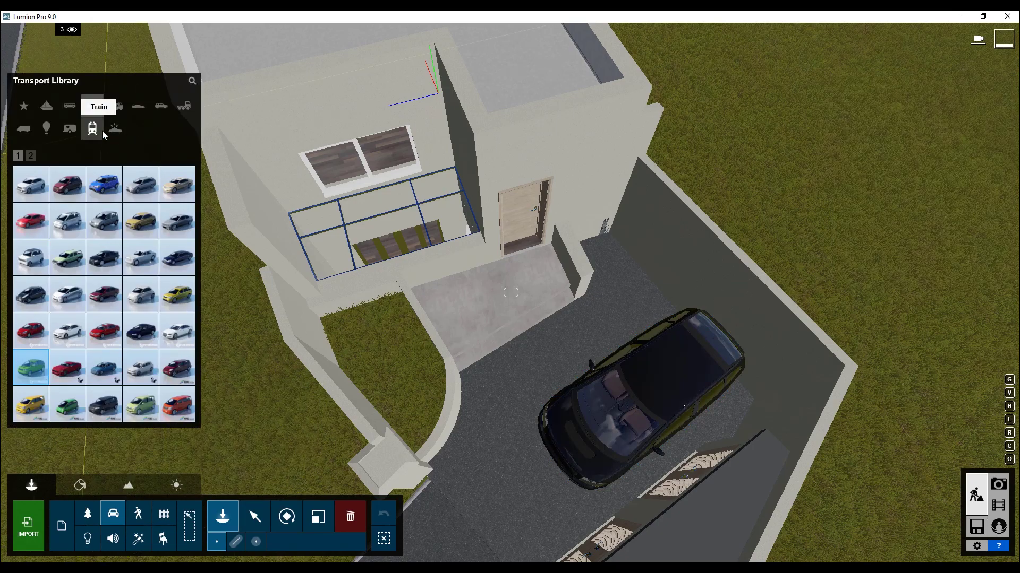
{"action": "left_click", "coordinate": [30, 156]}
{"action": "left_click", "coordinate": [73, 193]}
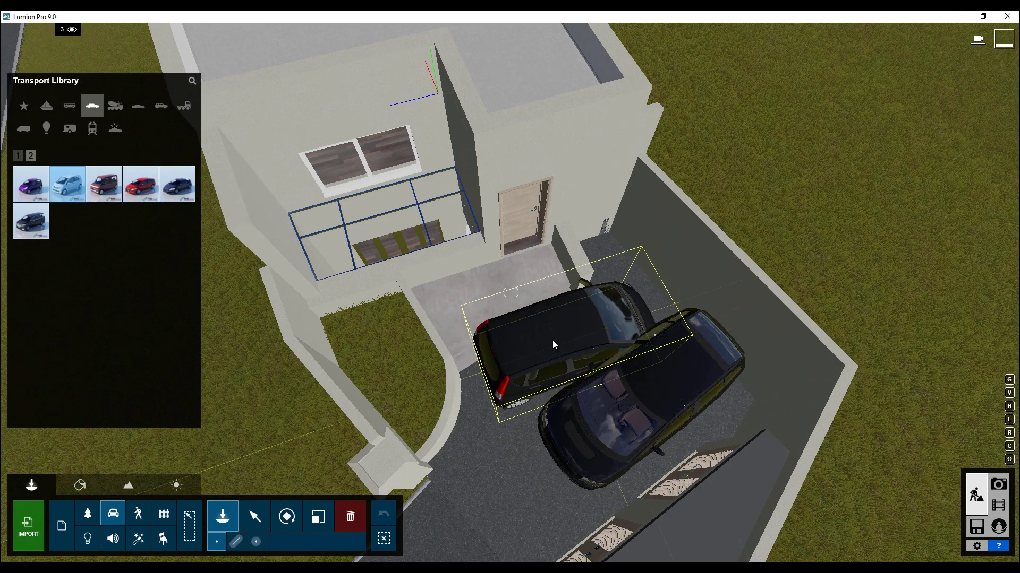
{"action": "left_click", "coordinate": [351, 517]}
{"action": "left_click", "coordinate": [637, 398]}
- Move JapaneseCar 008 over beside the slatted doors and turn off its Show driver option
{"action": "left_click", "coordinate": [255, 517]}
{"action": "left_click_drag", "start_coordinate": [547, 346], "coordinate": [644, 414]}
{"action": "left_click", "coordinate": [911, 269]}
{"action": "right_click_drag", "start_coordinate": [911, 269], "coordinate": [911, 324]}
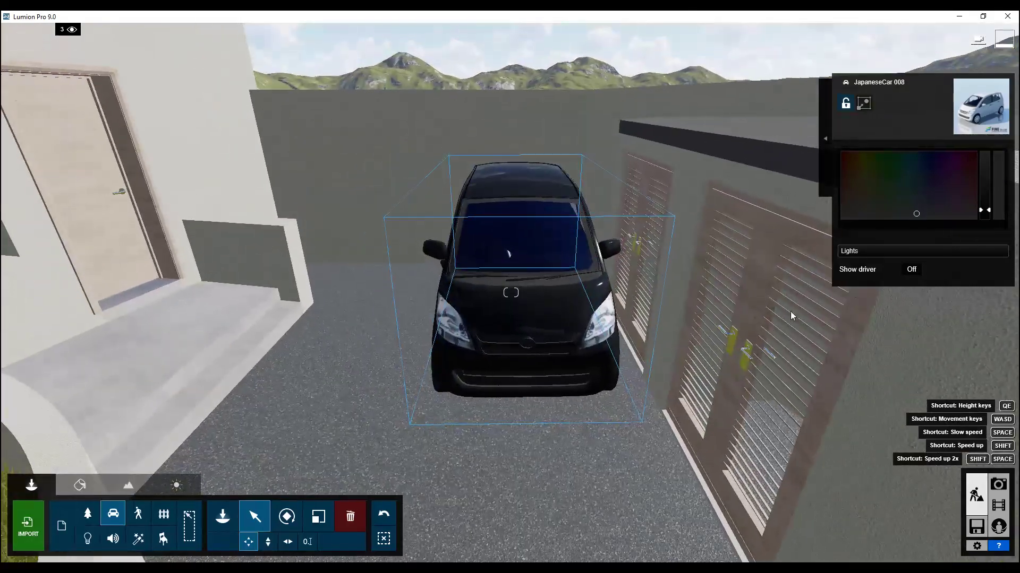
{"action": "left_click", "coordinate": [912, 269]}
{"action": "left_click", "coordinate": [911, 269]}
{"action": "right_click_drag", "start_coordinate": [912, 270], "coordinate": [911, 292]}
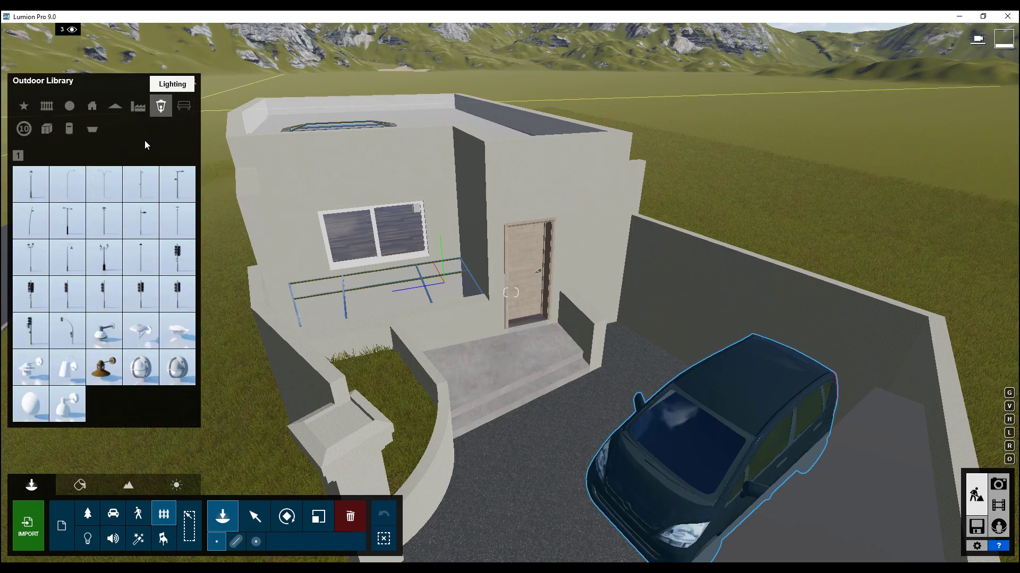
- Mount WallLamp 008 on the wall between the slatted double doors and adjust its size
{"action": "right_click_drag", "start_coordinate": [508, 197], "coordinate": [297, 212]}
{"action": "left_click", "coordinate": [287, 516]}
{"action": "left_click", "coordinate": [223, 517]}
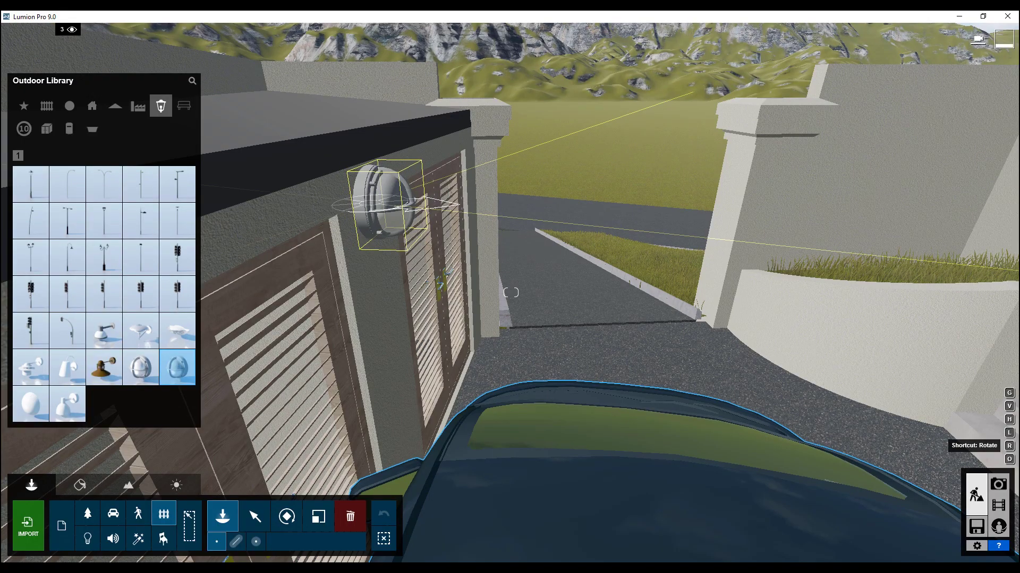
{"action": "left_click", "coordinate": [387, 208]}
{"action": "left_click", "coordinate": [318, 516]}
{"action": "key", "text": "1"}
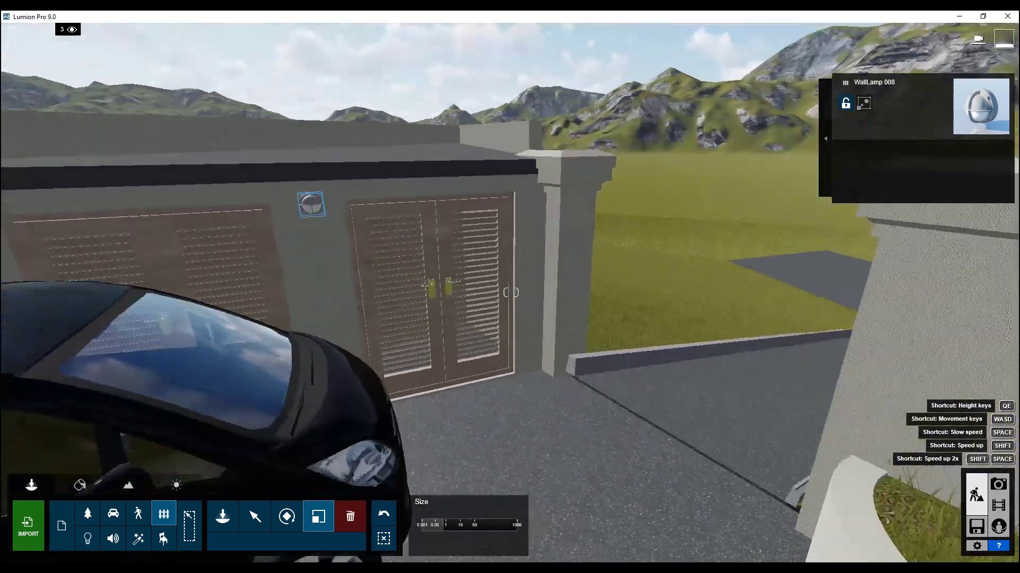
- Mount matching dome-shaded wall lamps above both sides of the entrance door
{"action": "left_click", "coordinate": [213, 510]}
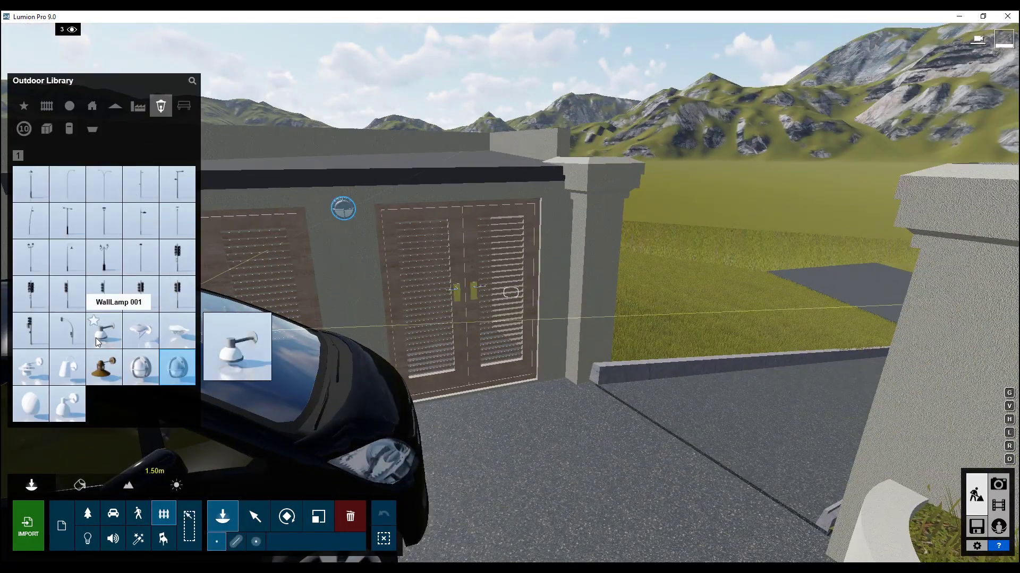
{"action": "left_click", "coordinate": [148, 331]}
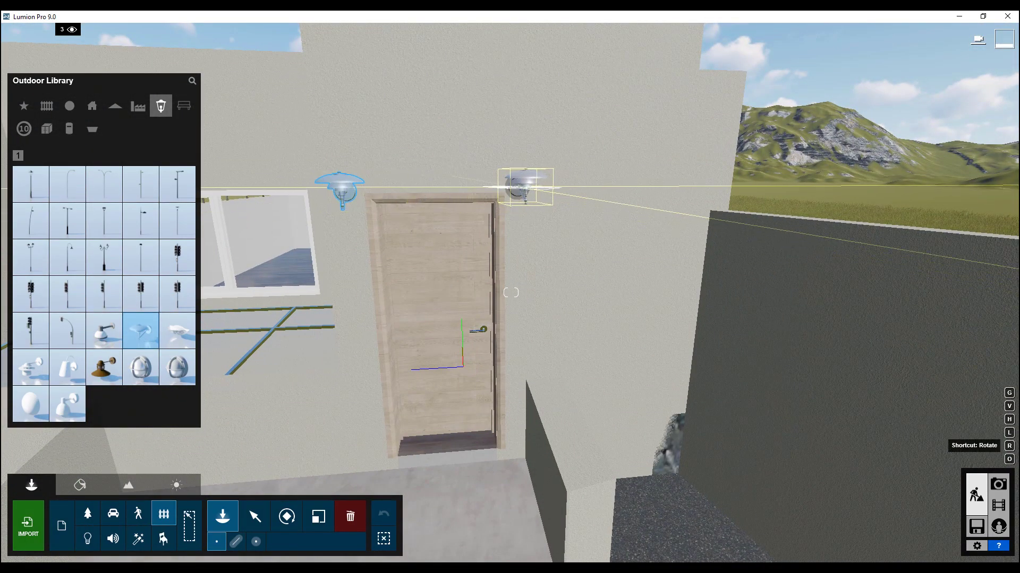
{"action": "key", "text": "s"}
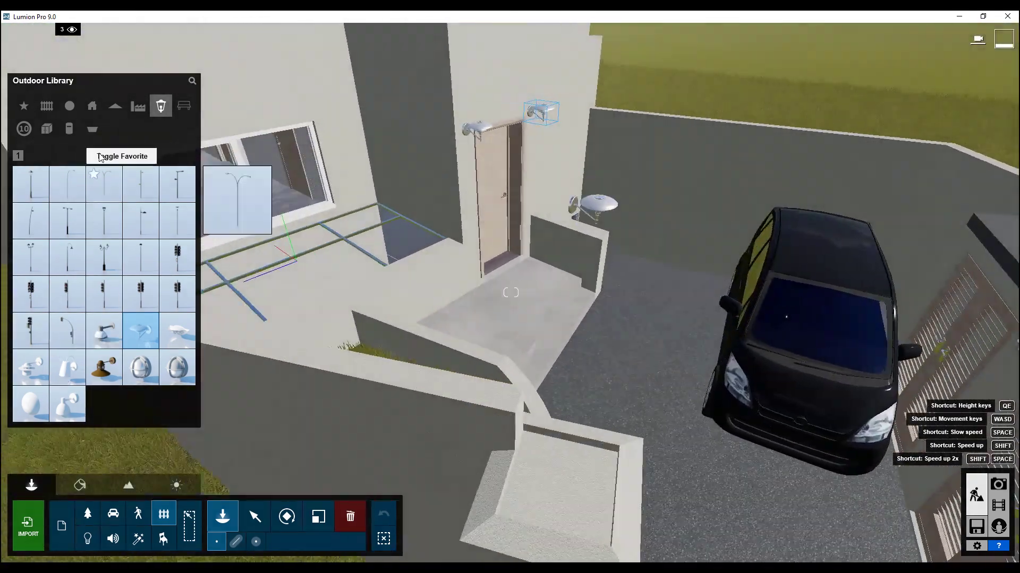
- Place the warning sign Sign FR A19 on the road's grass edge and adjust its size
{"action": "left_click", "coordinate": [53, 108]}
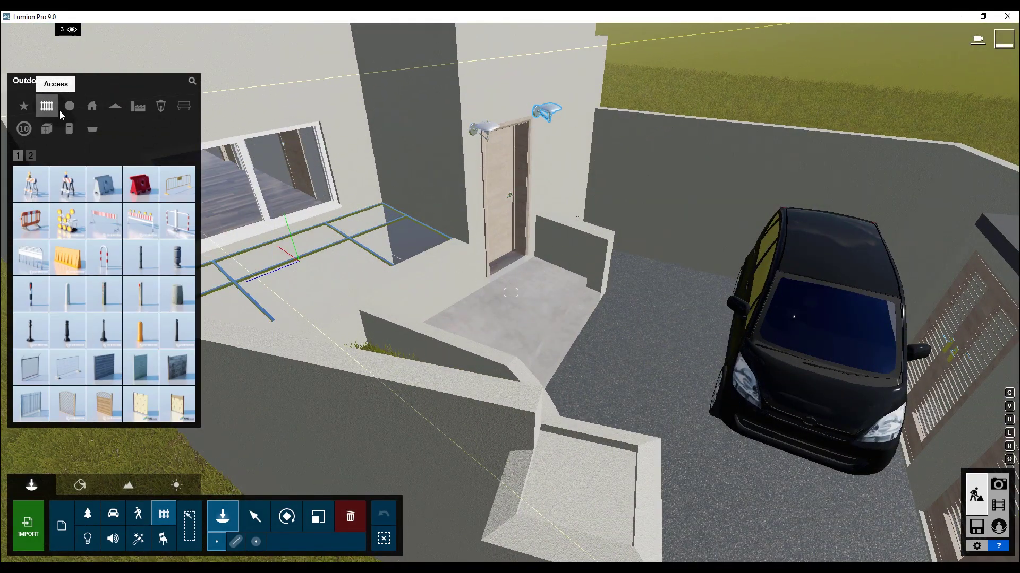
{"action": "left_click", "coordinate": [24, 129]}
{"action": "left_click", "coordinate": [145, 156]}
{"action": "left_click", "coordinate": [106, 156]}
{"action": "left_click", "coordinate": [82, 156]}
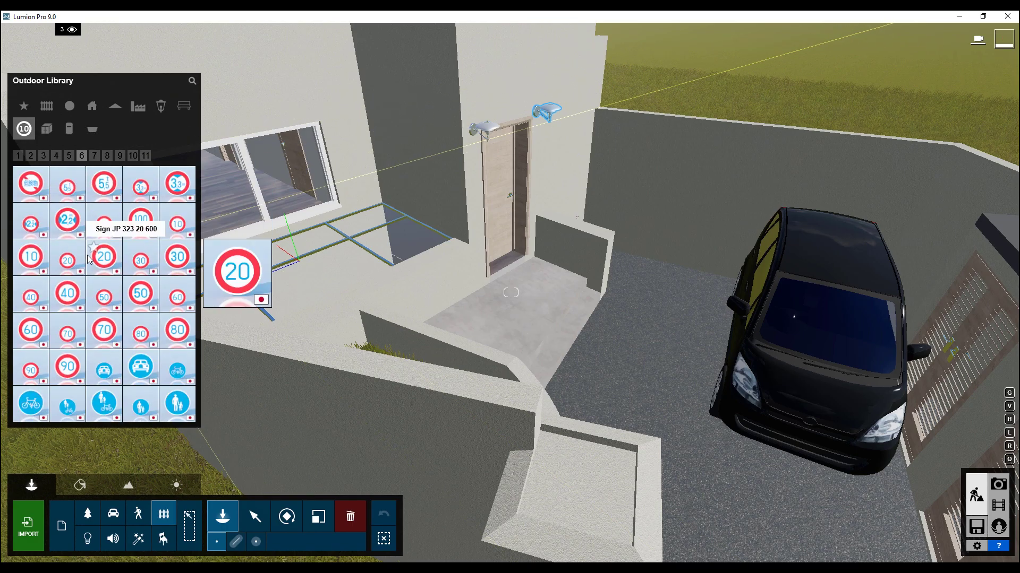
{"action": "left_click", "coordinate": [141, 260]}
{"action": "left_click", "coordinate": [336, 328]}
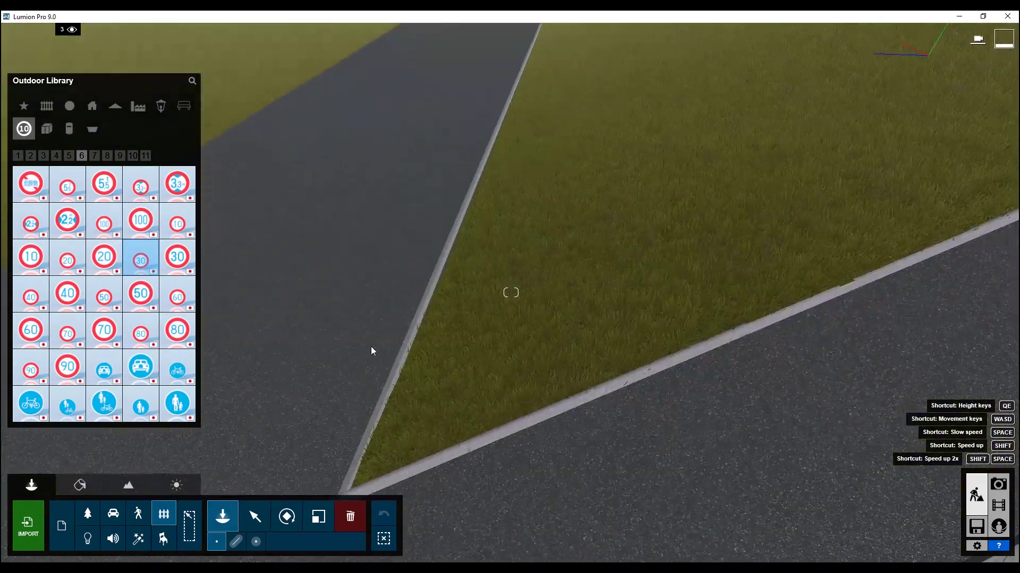
{"action": "key", "text": "w"}
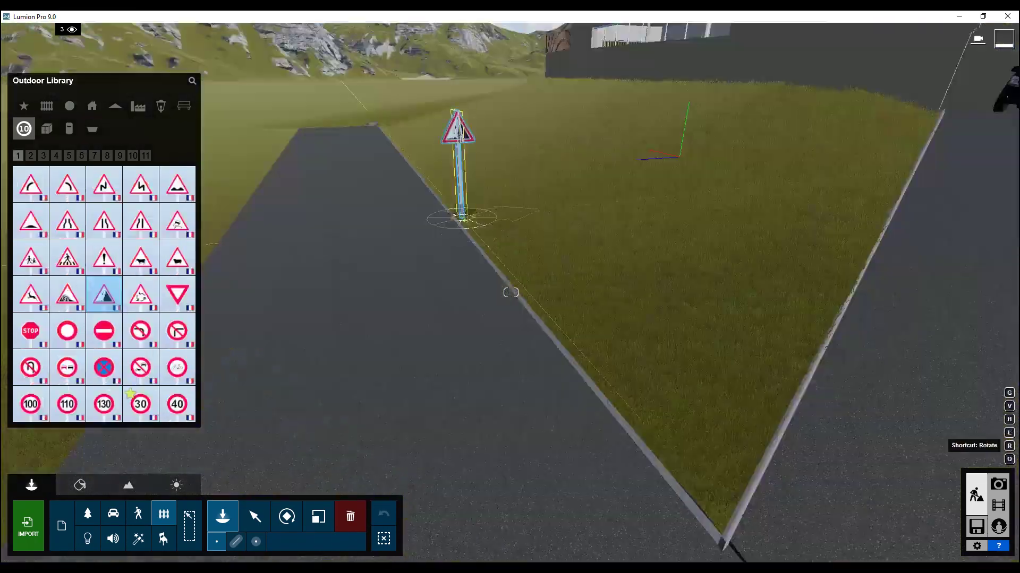
{"action": "right_click_drag", "start_coordinate": [510, 293], "coordinate": [510, 292]}
{"action": "left_click", "coordinate": [318, 516]}
{"action": "left_click", "coordinate": [400, 243]}
{"action": "right_click_drag", "start_coordinate": [400, 243], "coordinate": [540, 248]}
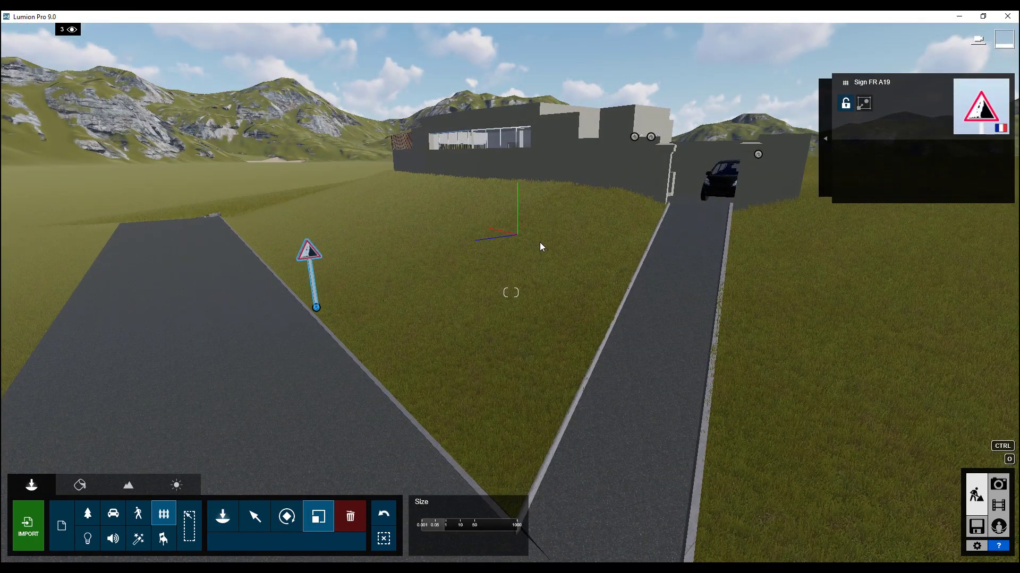
- Place Mailbox 005 on the grass corner where the driveway meets the road
{"action": "left_click", "coordinate": [222, 516]}
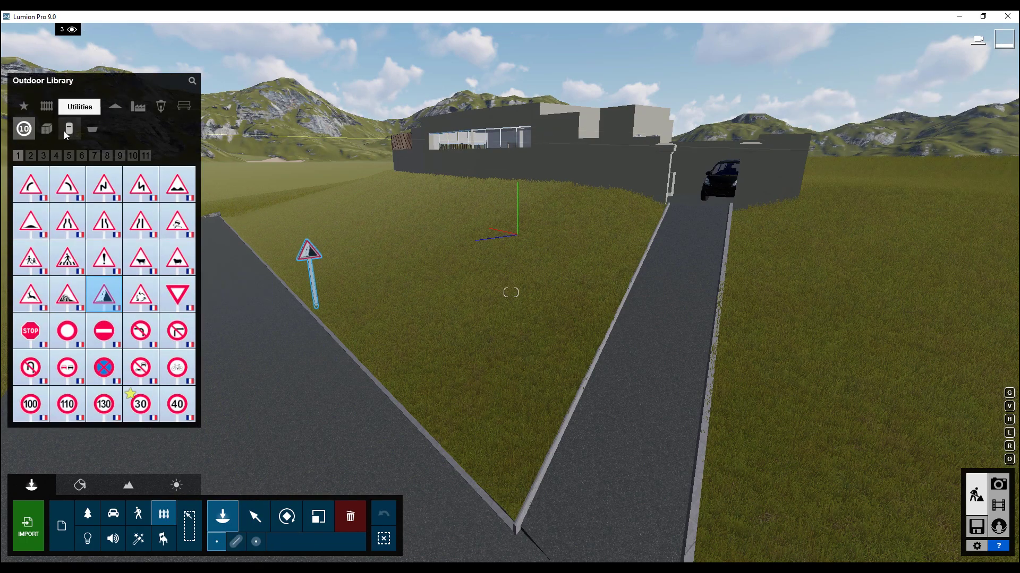
{"action": "left_click", "coordinate": [47, 129]}
{"action": "left_click", "coordinate": [69, 129]}
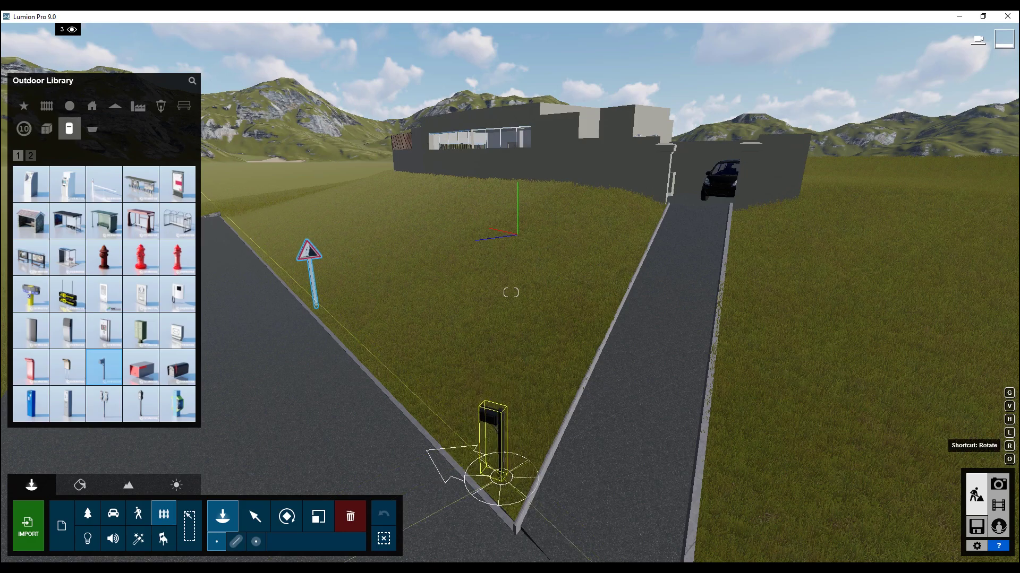
{"action": "left_click", "coordinate": [503, 478]}
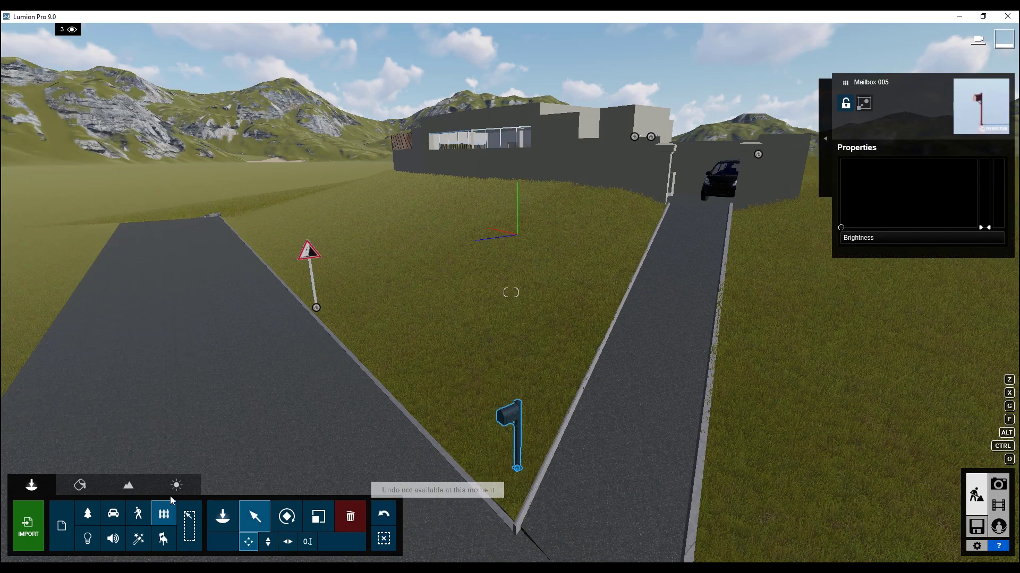
- Place SpeedBump 001 across the driveway entrance and align it with the road edge
{"action": "left_click", "coordinate": [223, 516]}
{"action": "left_click", "coordinate": [31, 156]}
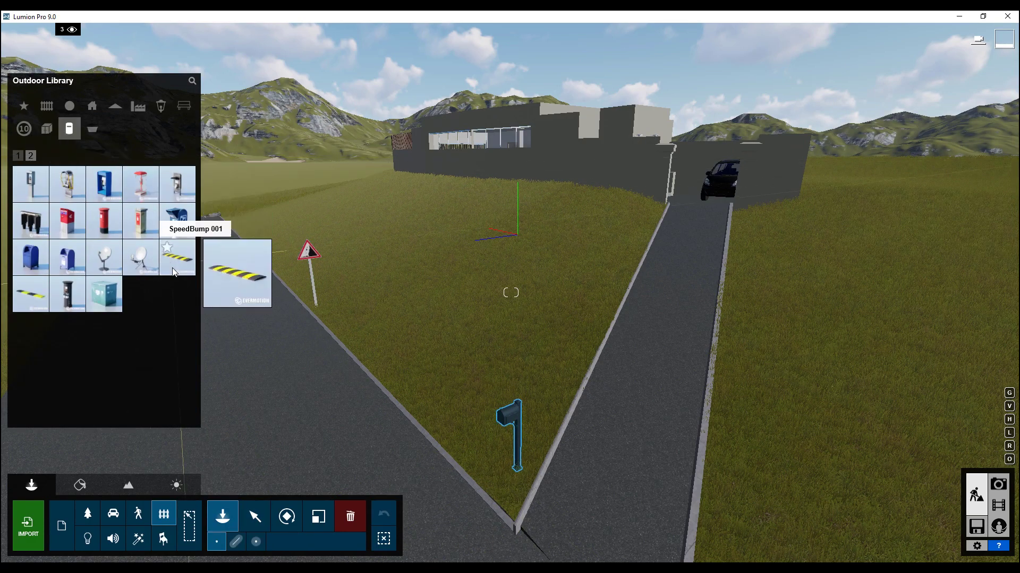
{"action": "scroll", "coordinate": [333, 332], "scroll_direction": "down", "scroll_amount": 2}
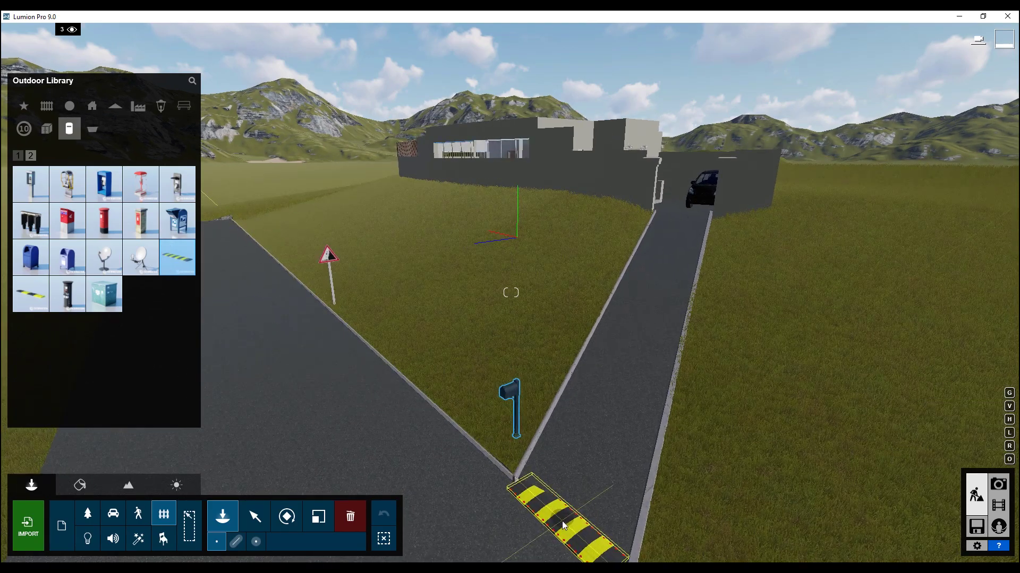
{"action": "right_click_drag", "start_coordinate": [453, 501], "coordinate": [535, 288]}
{"action": "left_click", "coordinate": [587, 264]}
{"action": "key", "text": "m"}
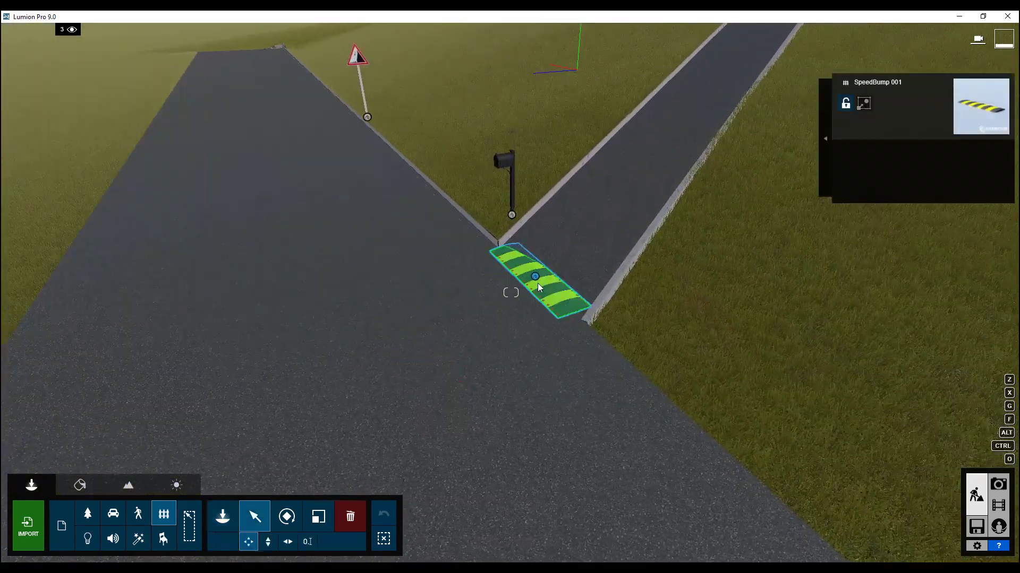
{"action": "key", "text": "r"}
{"action": "left_click_drag", "start_coordinate": [540, 279], "coordinate": [424, 324]}
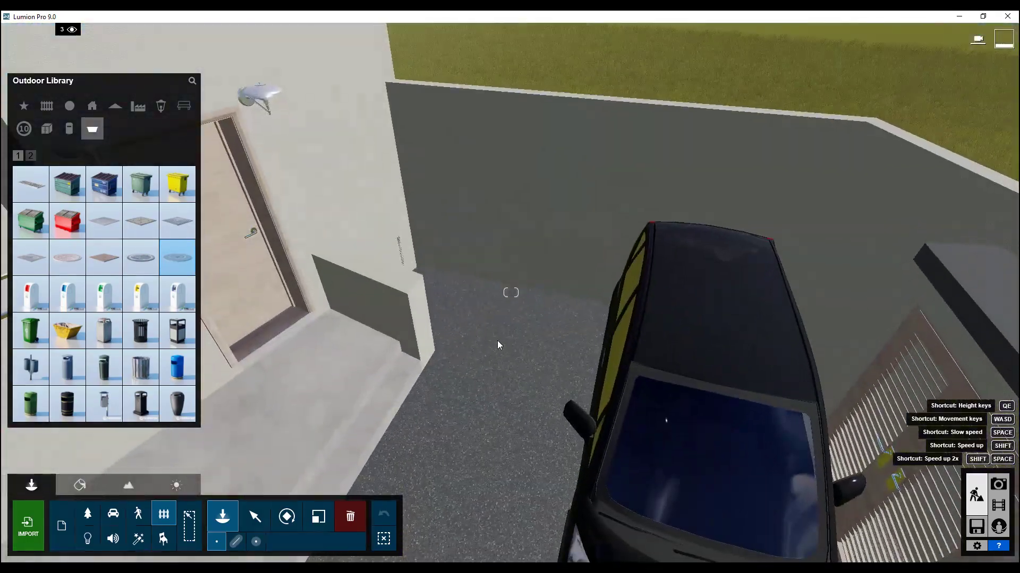
- Place round manhole covers on the paving near the entrance and road, and drain grates along the road's curb
{"action": "left_click", "coordinate": [508, 351]}
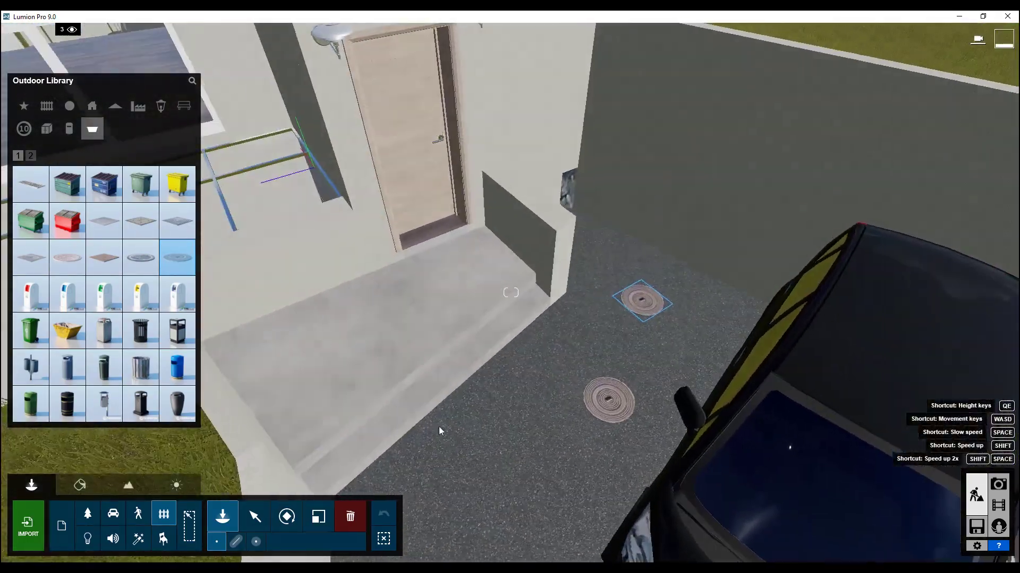
{"action": "left_click", "coordinate": [30, 184]}
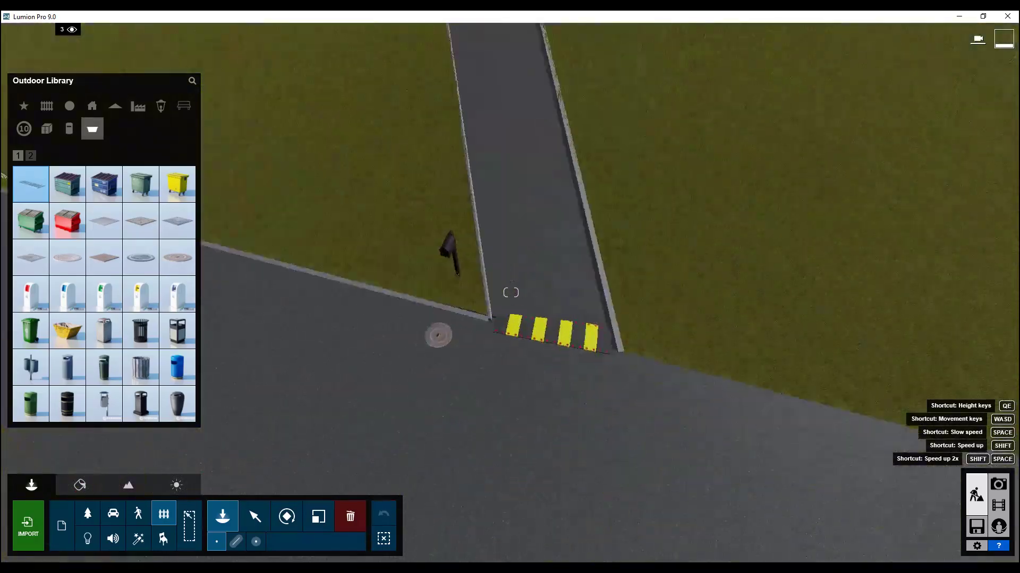
{"action": "right_click_drag", "start_coordinate": [449, 307], "coordinate": [449, 307]}
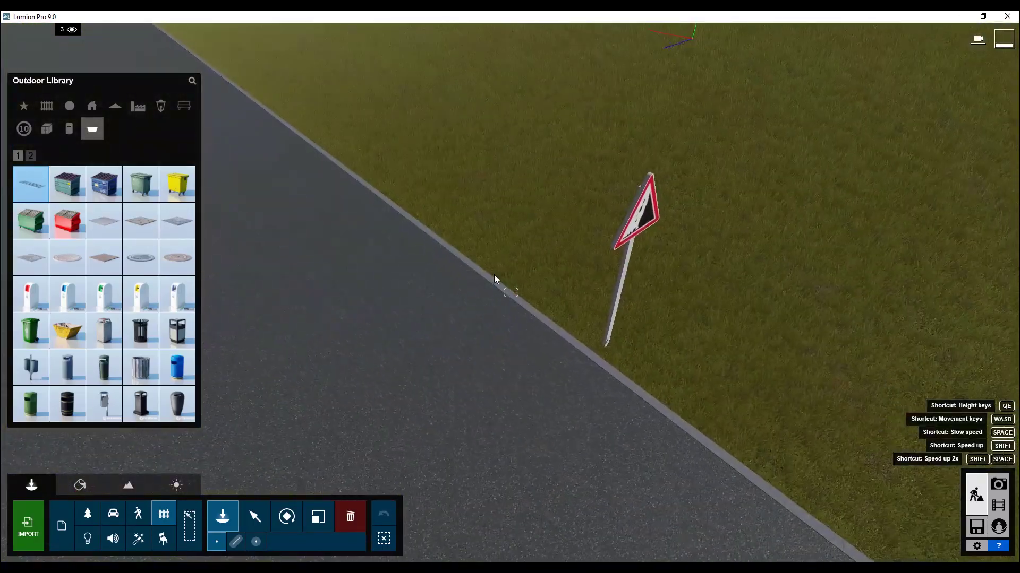
{"action": "left_click", "coordinate": [483, 319]}
{"action": "right_click_drag", "start_coordinate": [375, 190], "coordinate": [374, 190]}
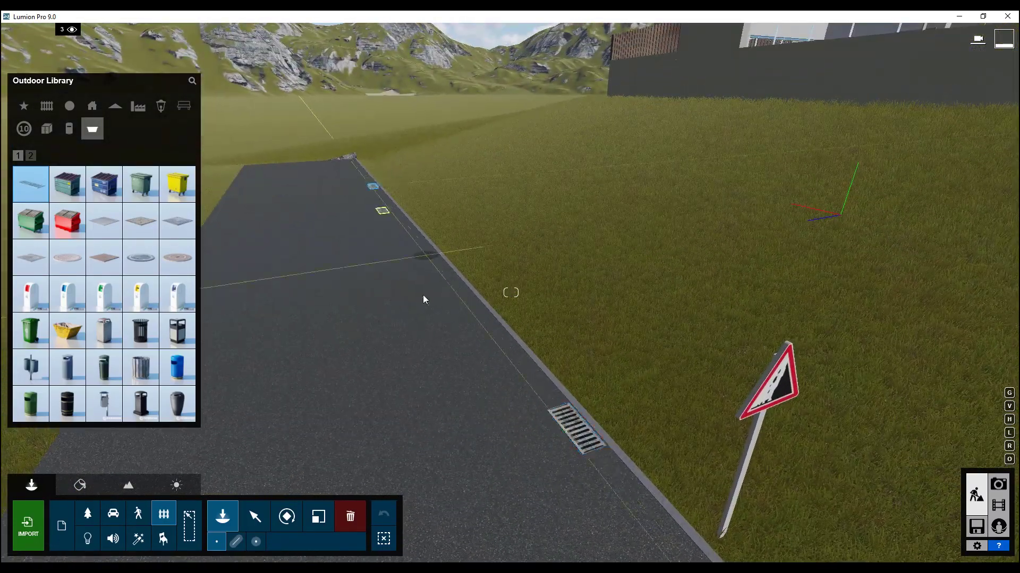
- Place a wooden barbecue against the patio wall and a trellis garden arbor with a bench in the patio corner
{"action": "left_click", "coordinate": [92, 106]}
{"action": "left_click", "coordinate": [70, 106]}
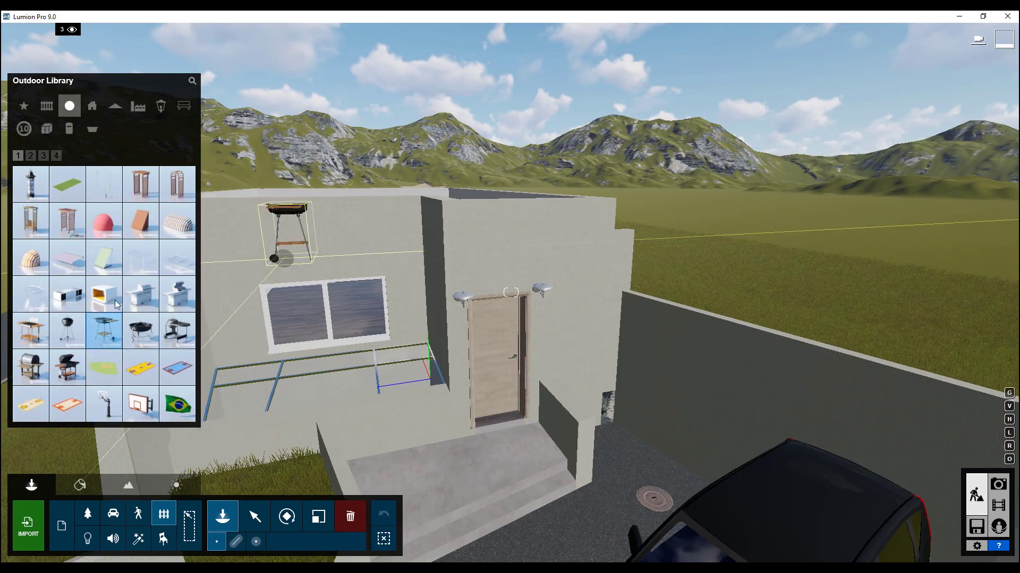
{"action": "left_click", "coordinate": [30, 331]}
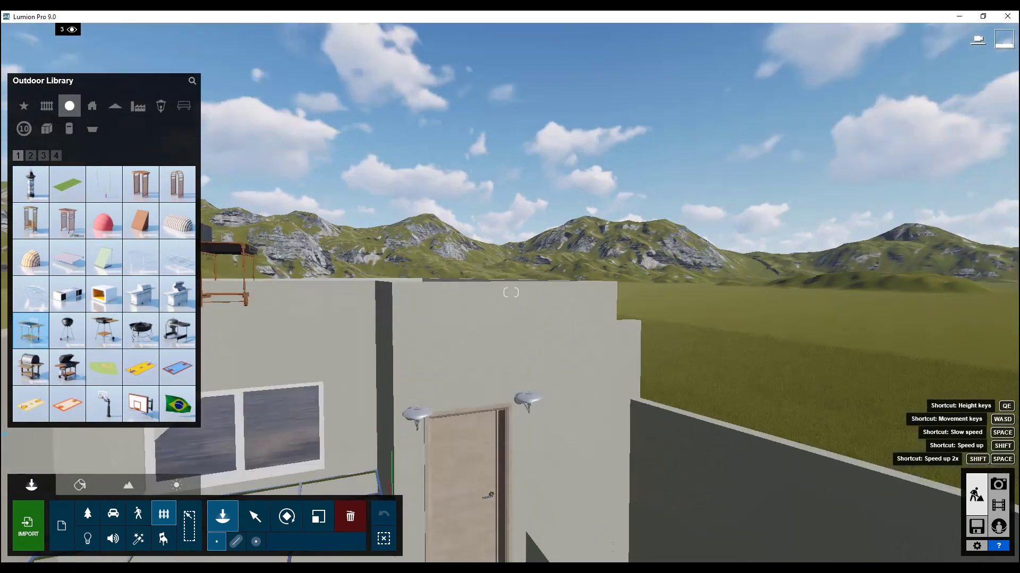
{"action": "left_click", "coordinate": [439, 241]}
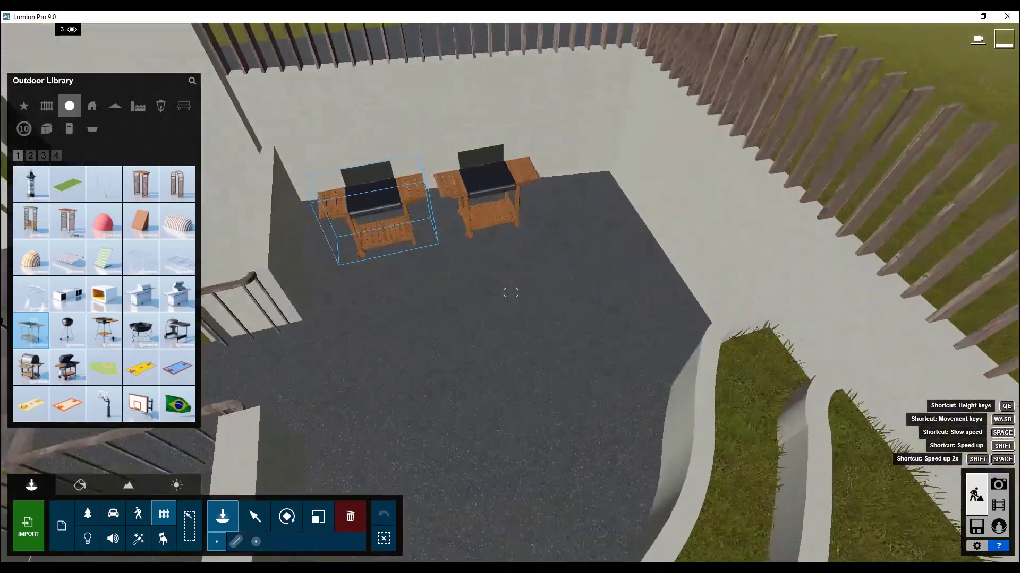
{"action": "left_click", "coordinate": [28, 234]}
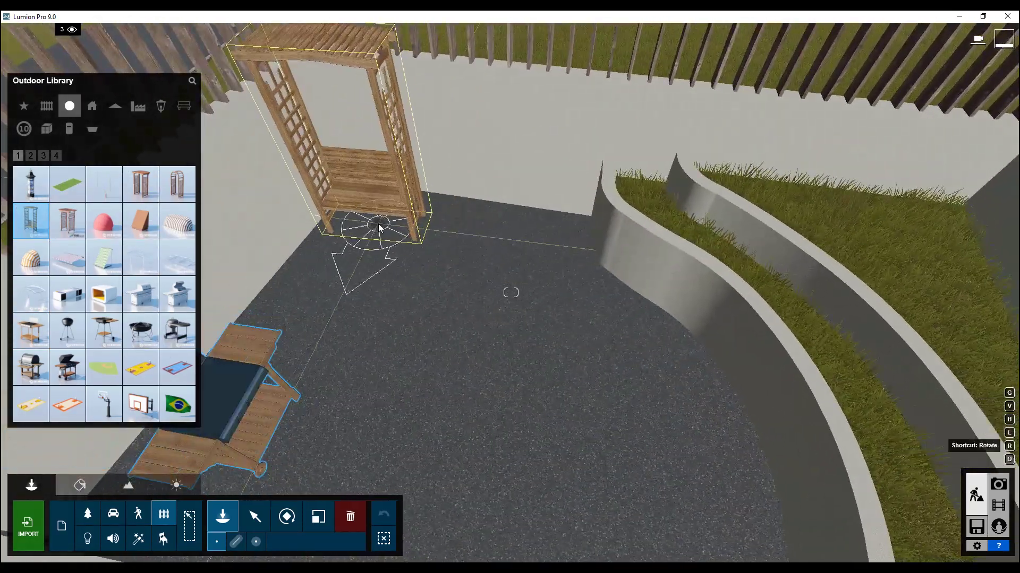
{"action": "left_click", "coordinate": [395, 221]}
- Place a metal watering can on the patio paving near the end of the curved planter wall
{"action": "left_click", "coordinate": [44, 155]}
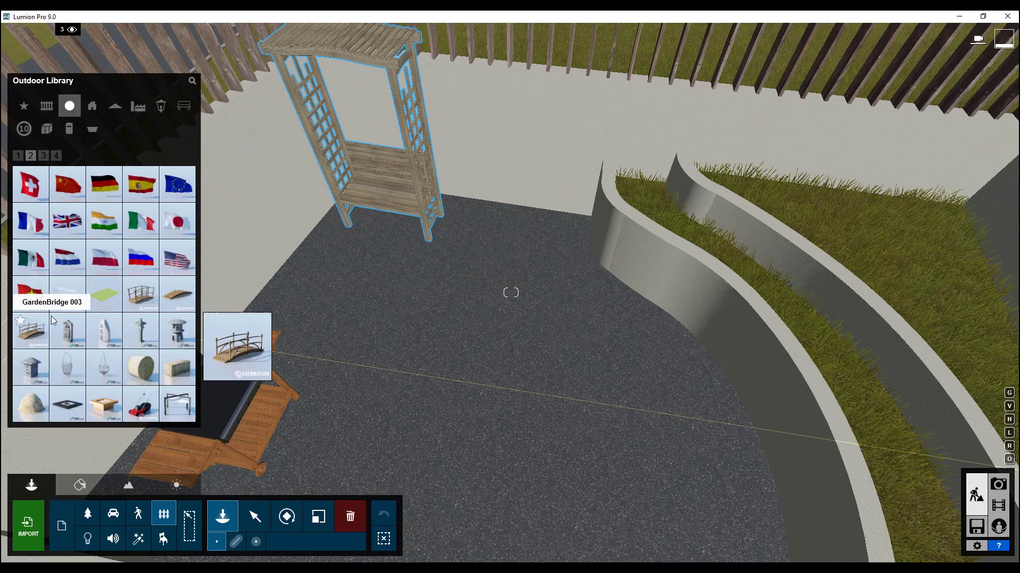
{"action": "left_click", "coordinate": [31, 155]}
{"action": "left_click", "coordinate": [56, 155]}
{"action": "left_click", "coordinate": [104, 293]}
{"action": "left_click", "coordinate": [566, 236]}
{"action": "left_click", "coordinate": [44, 155]}
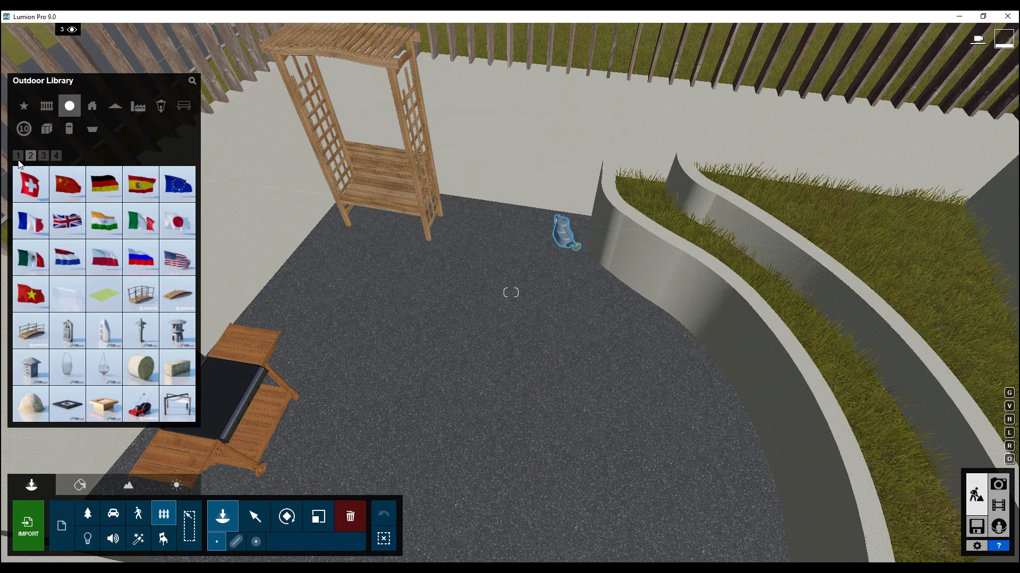
- Place three bentwood chairs with round seats beside the curved planter and arrange them around a shared centre
{"action": "left_click", "coordinate": [18, 155]}
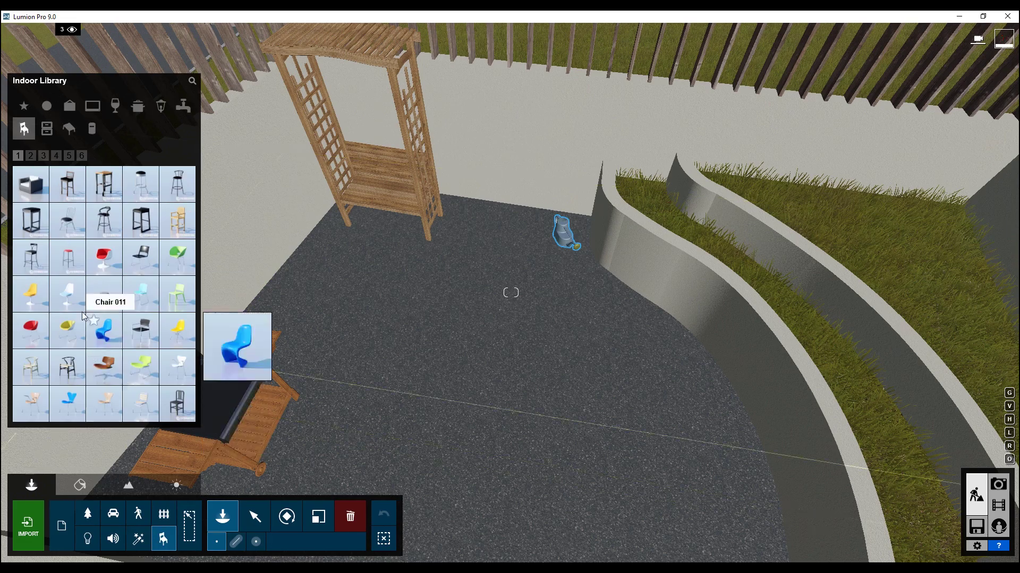
{"action": "left_click", "coordinate": [82, 156]}
{"action": "left_click", "coordinate": [18, 155]}
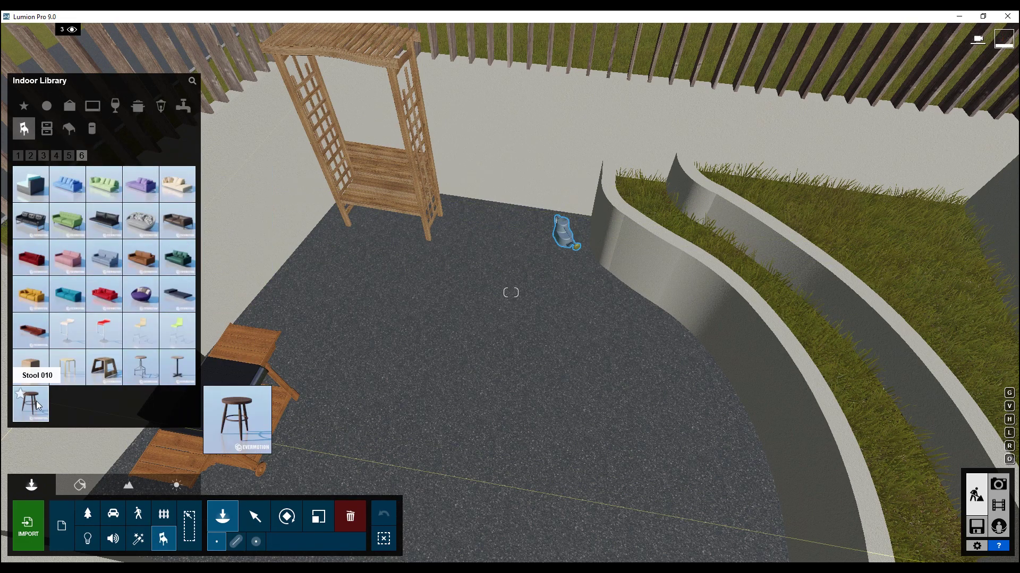
{"action": "left_click", "coordinate": [31, 155]}
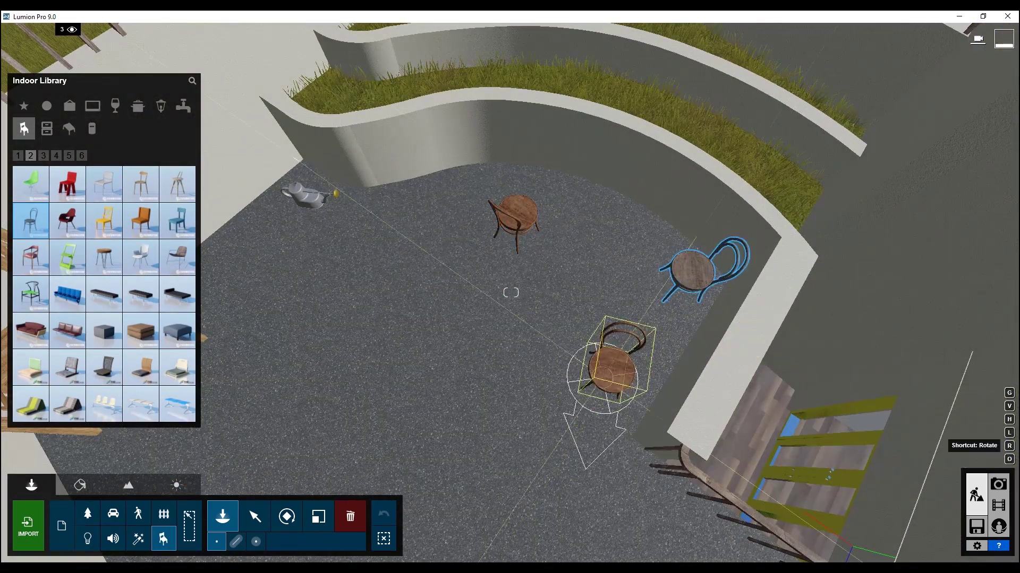
{"action": "left_click", "coordinate": [255, 516]}
{"action": "left_click_drag", "start_coordinate": [517, 232], "coordinate": [600, 260]}
{"action": "left_click", "coordinate": [223, 516]}
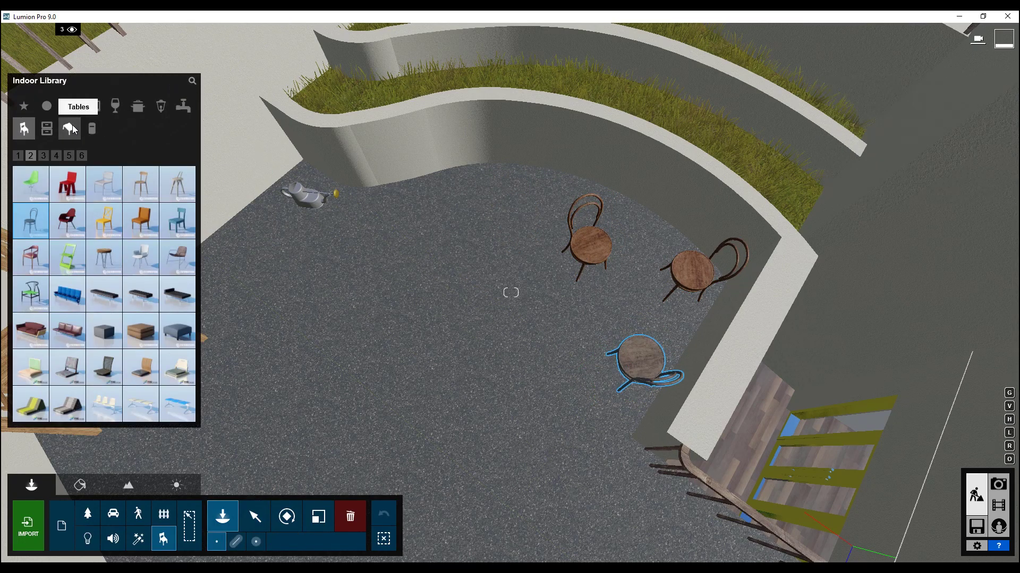
- Place the round CoffeeTable 026 in the middle of the three bentwood chairs
{"action": "left_click", "coordinate": [69, 128]}
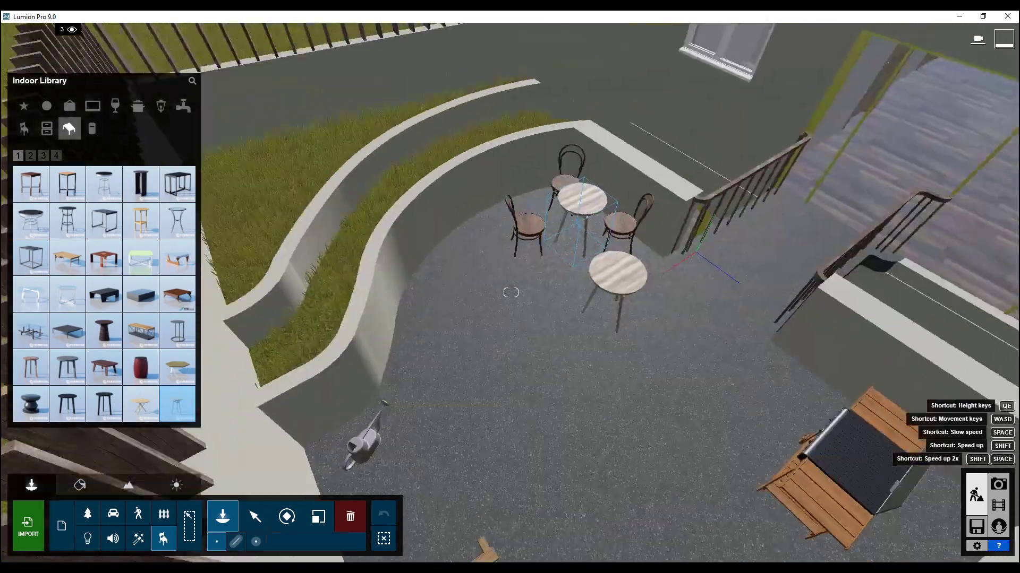
{"action": "left_click", "coordinate": [44, 155]}
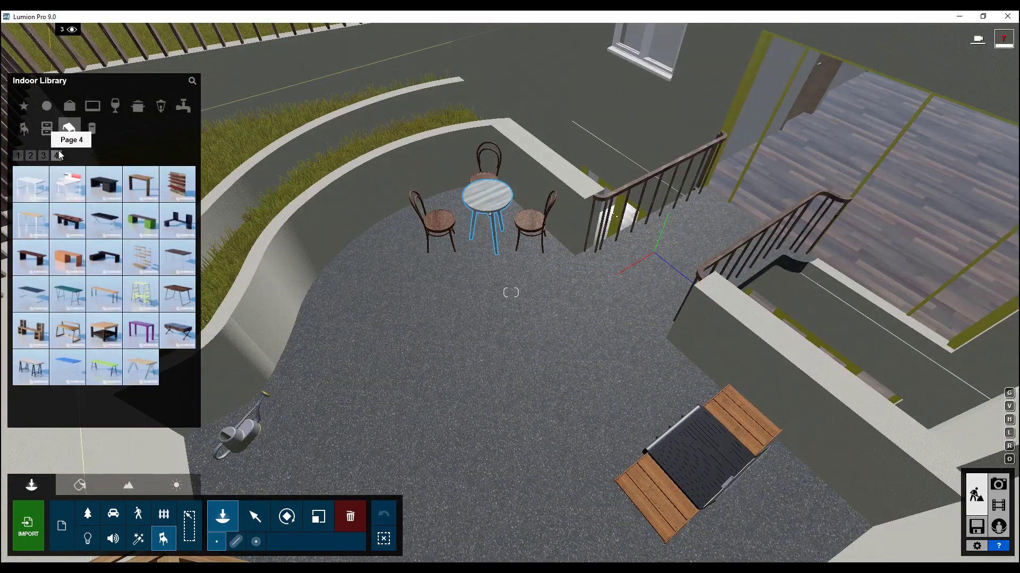
{"action": "left_click", "coordinate": [92, 128]}
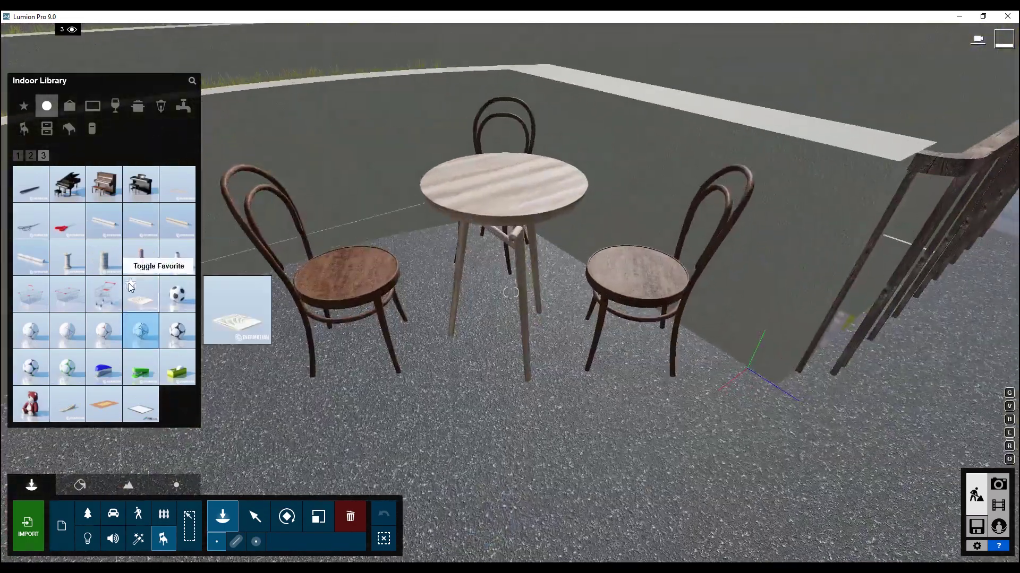
- Place a white coffee cup with saucer and a dark CoffeeCup 001 on the round patio table
{"action": "left_click", "coordinate": [115, 105]}
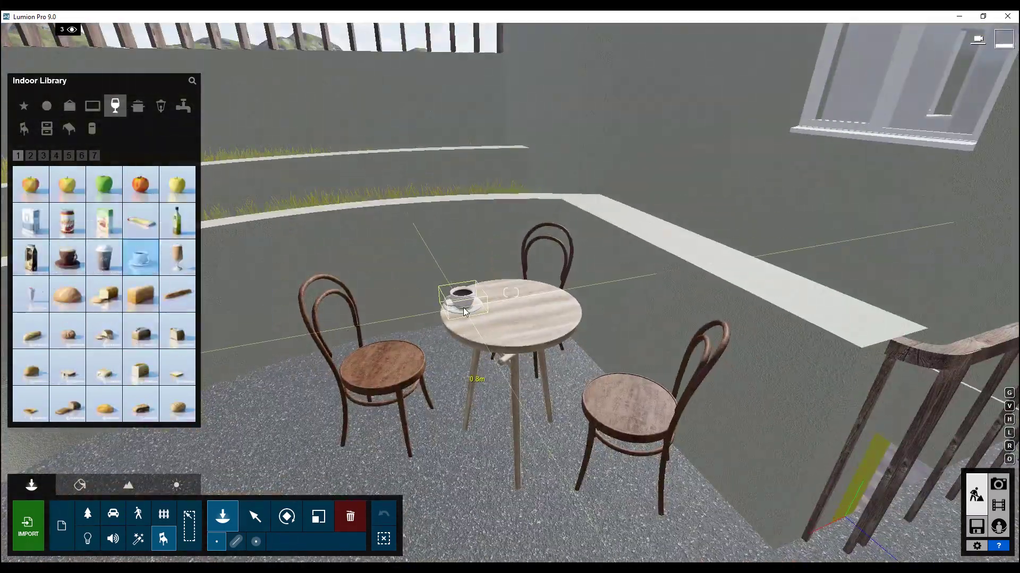
{"action": "left_click", "coordinate": [464, 312]}
{"action": "left_click", "coordinate": [56, 155]}
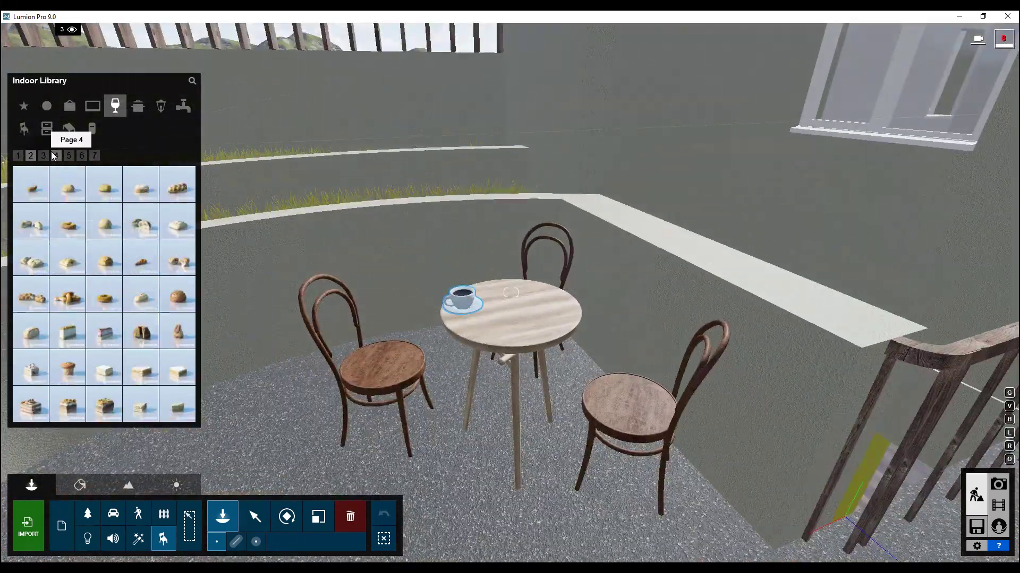
{"action": "left_click", "coordinate": [95, 155]}
{"action": "left_click", "coordinate": [68, 156]}
{"action": "left_click", "coordinate": [43, 155]}
{"action": "left_click", "coordinate": [18, 155]}
{"action": "left_click", "coordinate": [43, 155]}
{"action": "left_click", "coordinate": [94, 155]}
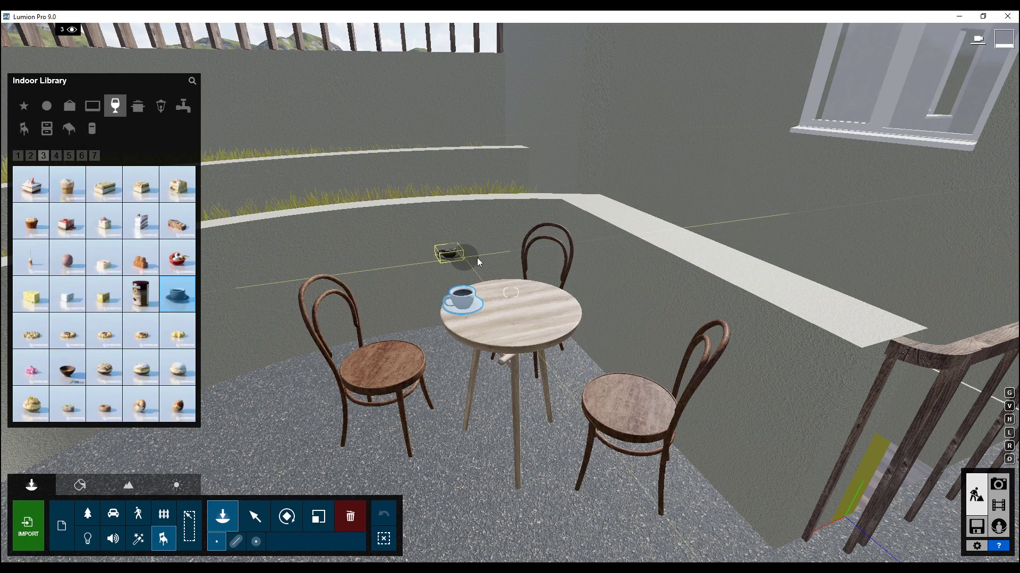
{"action": "left_click", "coordinate": [527, 284]}
- Enlarge the round coffee table and adjust its height so the two cups rest on its top
{"action": "left_click", "coordinate": [319, 517]}
{"action": "left_click_drag", "start_coordinate": [512, 445], "coordinate": [511, 420]}
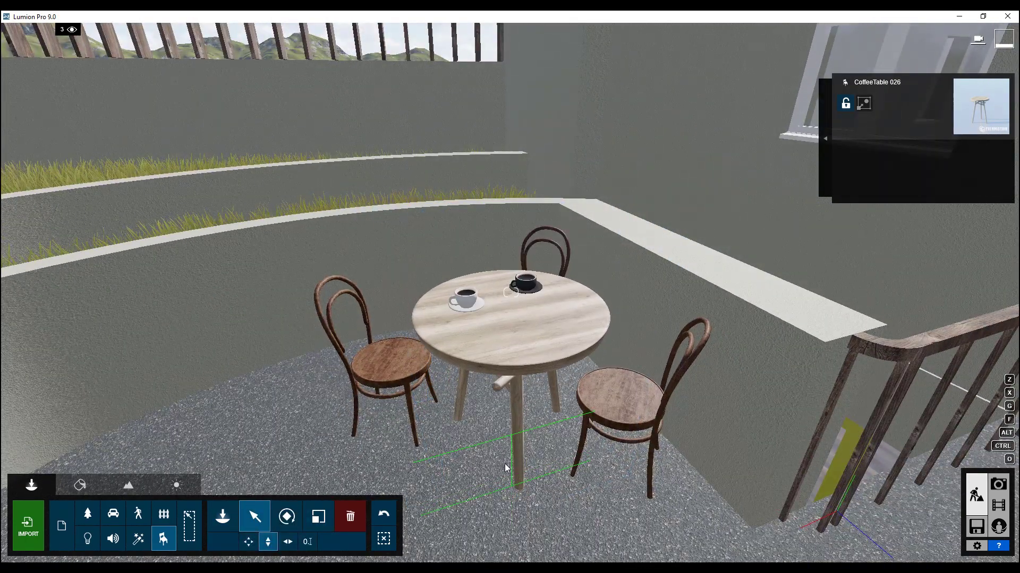
{"action": "left_click", "coordinate": [254, 517]}
{"action": "right_click_drag", "start_coordinate": [372, 371], "coordinate": [403, 367]}
- Place a spoon beside the cups on the round table and two white bowls on the barbecue's side shelf
{"action": "left_click", "coordinate": [163, 539]}
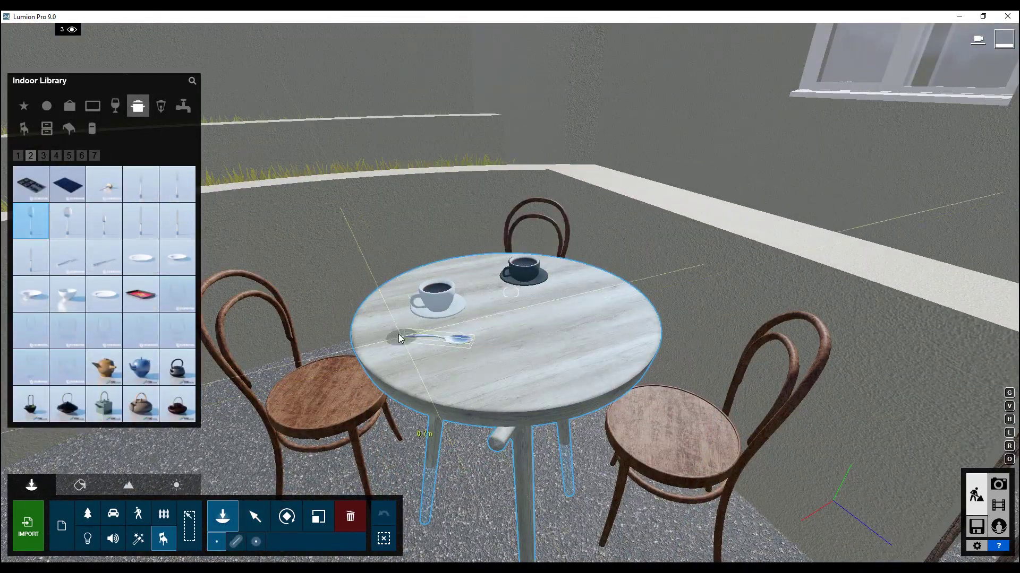
{"action": "left_click", "coordinate": [56, 155]}
{"action": "left_click", "coordinate": [81, 155]}
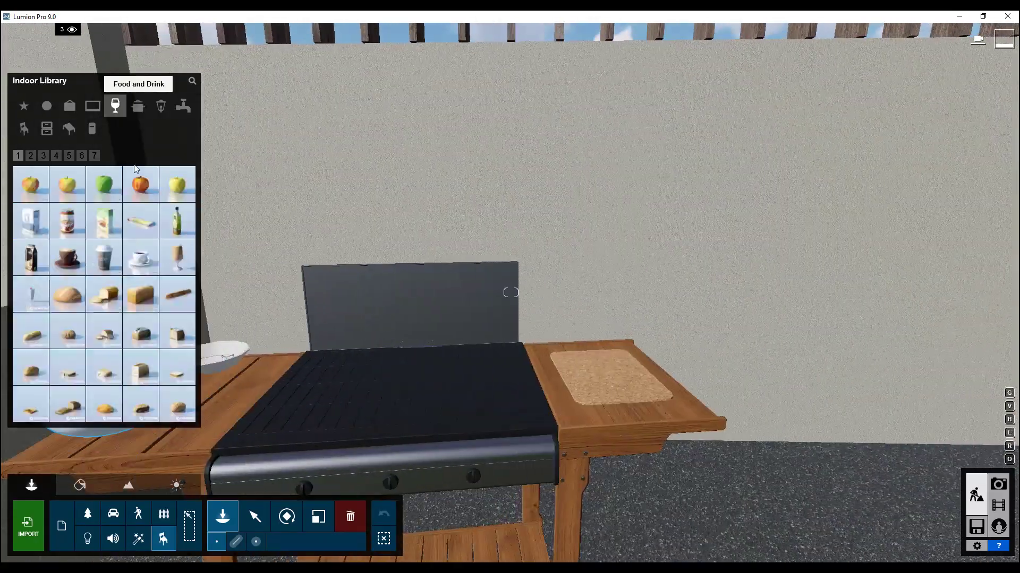
- Place a halved red pepper and a halved tomato on the cork board of the barbecue's side shelf
{"action": "mouse_move", "coordinate": [189, 308]}
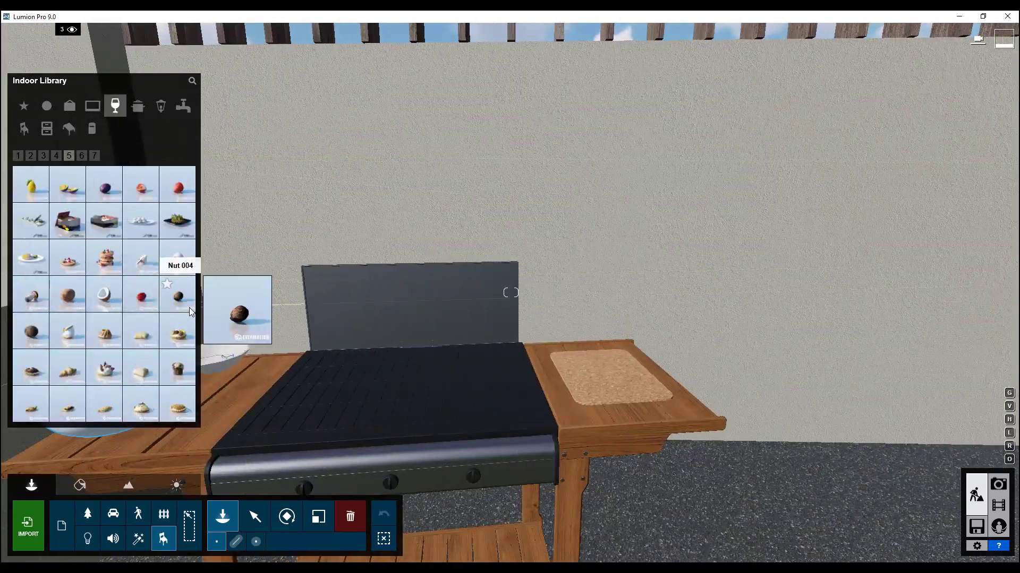
{"action": "left_click", "coordinate": [97, 158]}
{"action": "mouse_move", "coordinate": [74, 309]}
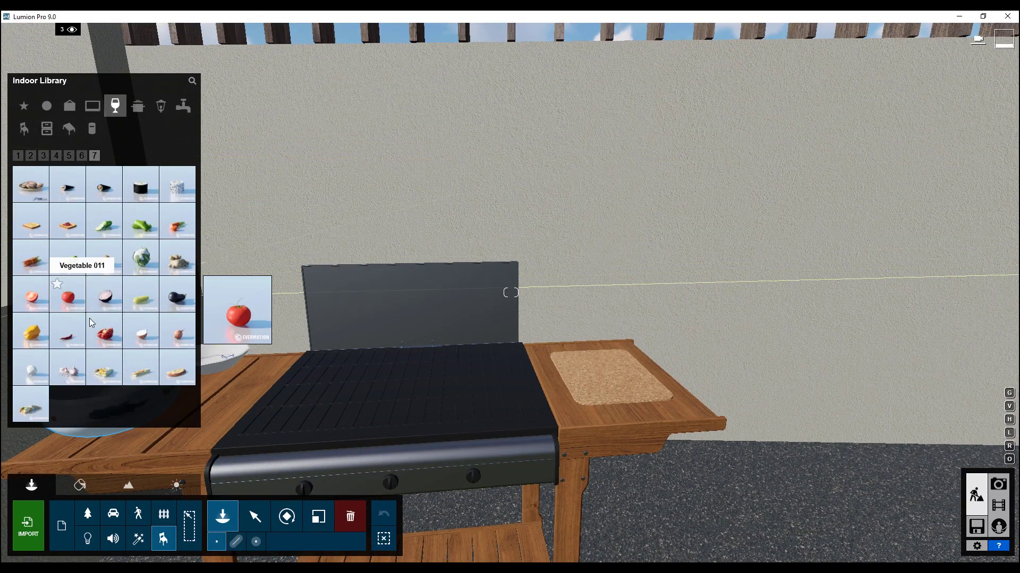
{"action": "left_click", "coordinate": [22, 304]}
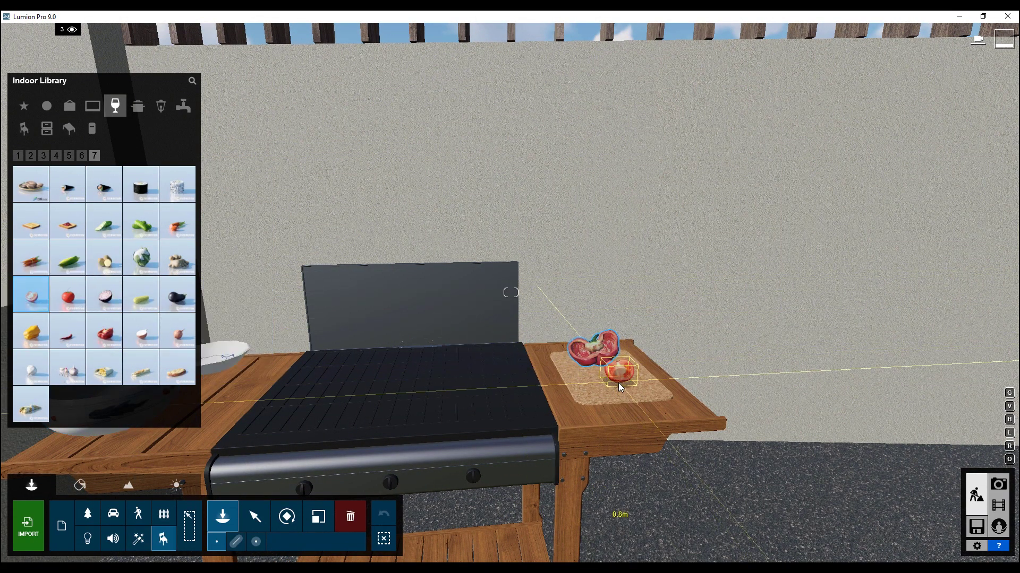
- Fill the larger bowl on the barbecue shelf with yellow peppers (Vegetable 015) and adjust their position in it
{"action": "left_click", "coordinate": [67, 334]}
{"action": "key", "text": "w"}
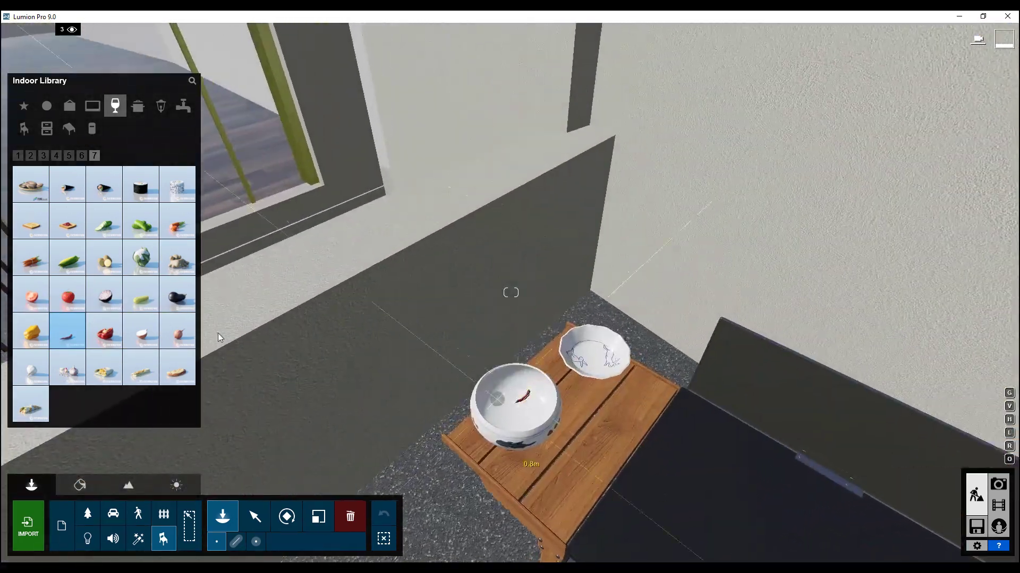
{"action": "left_click", "coordinate": [30, 330]}
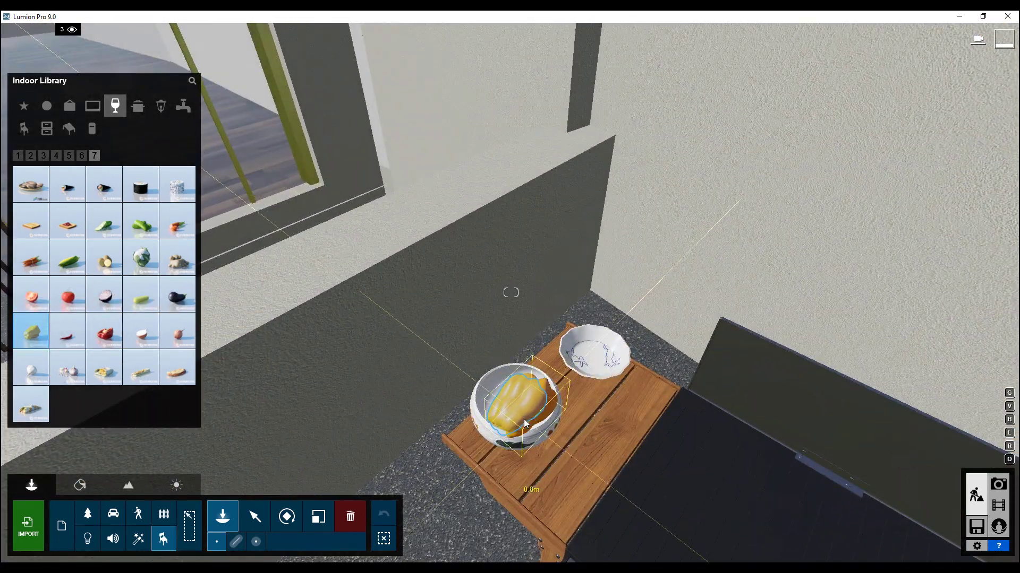
{"action": "left_click", "coordinate": [523, 414]}
{"action": "key", "text": "m"}
{"action": "key", "text": "w"}
{"action": "left_click", "coordinate": [418, 453]}
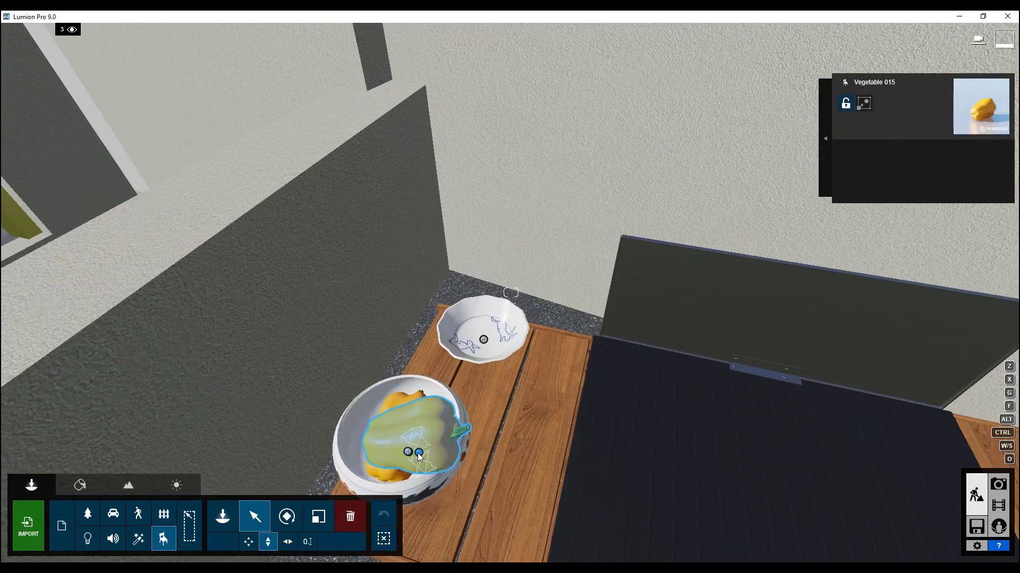
{"action": "left_click", "coordinate": [397, 448]}
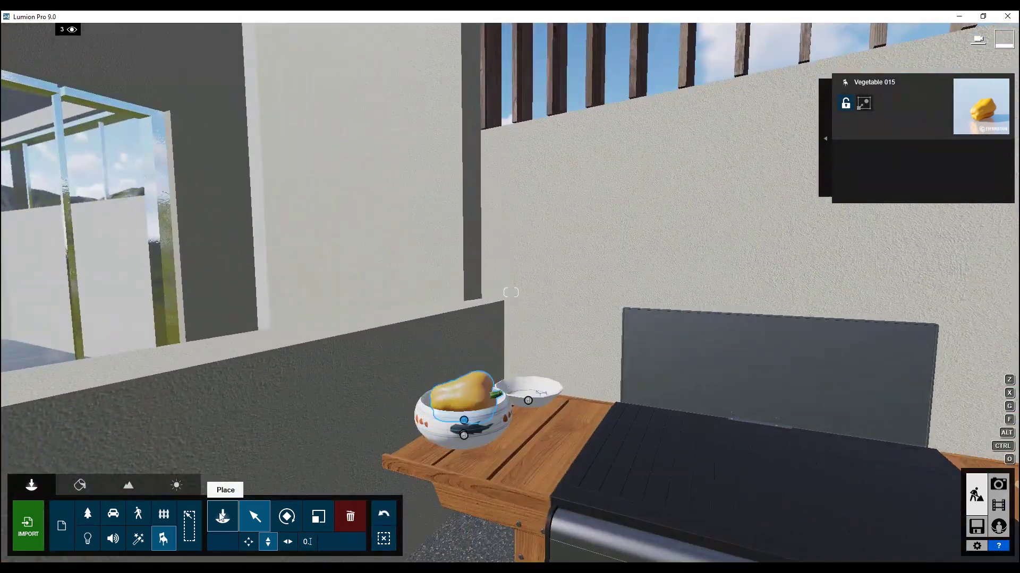
- Place the carrot bunch Vegetable 004 in the smaller white dish and tilt it to a pitch of 34°
{"action": "left_click", "coordinate": [223, 515]}
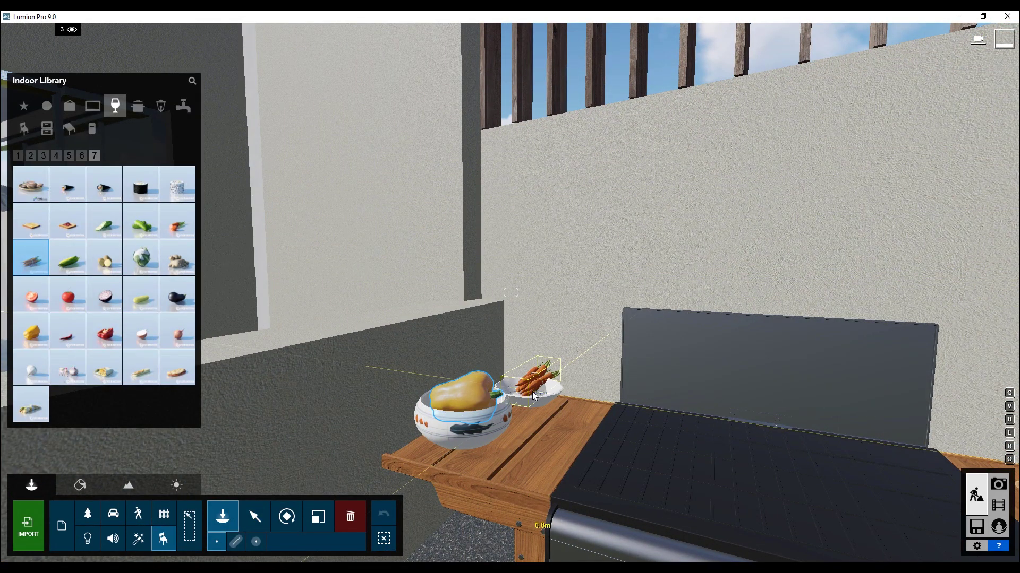
{"action": "left_click", "coordinate": [534, 396]}
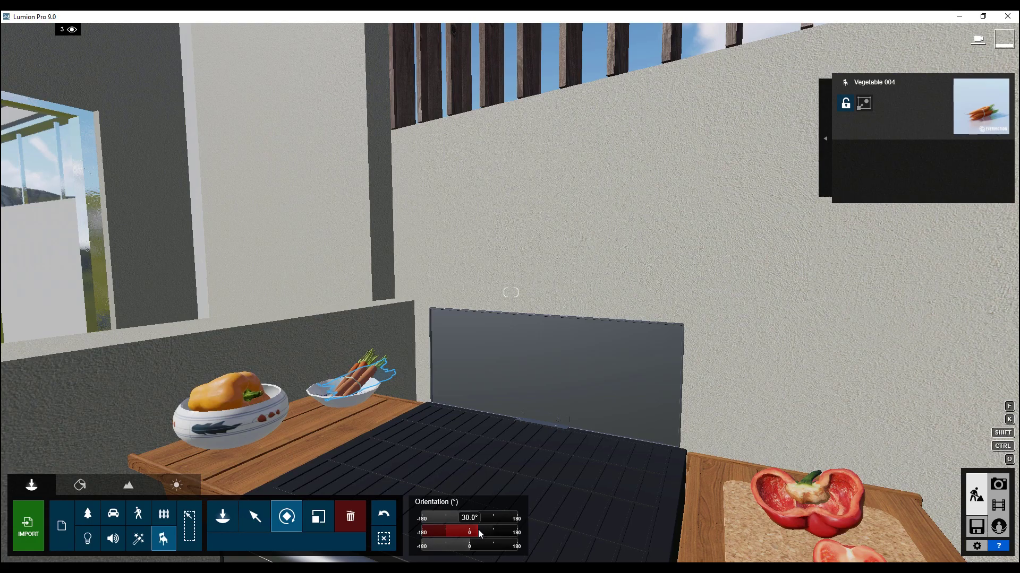
{"action": "left_click_drag", "start_coordinate": [478, 533], "coordinate": [480, 526]}
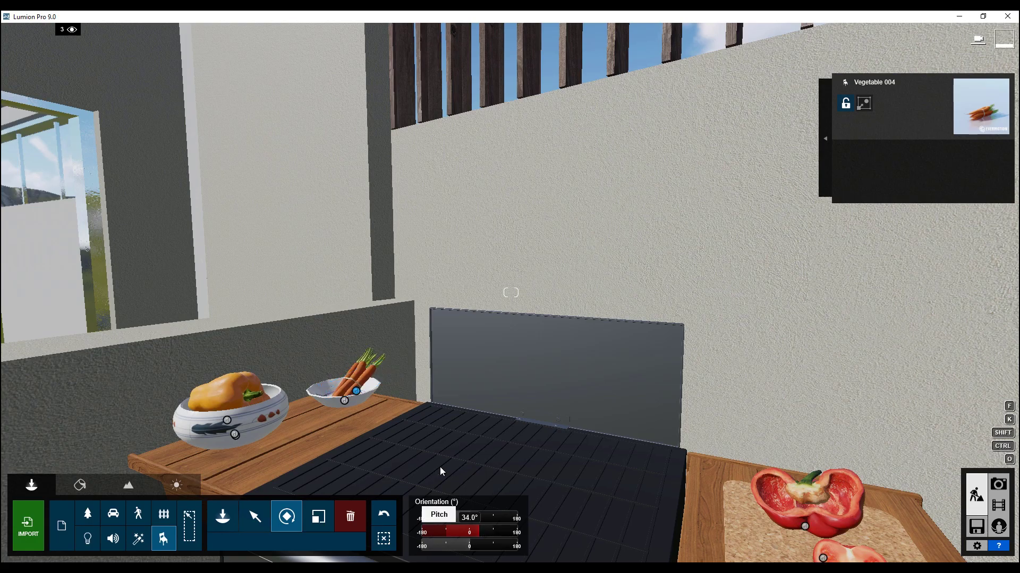
{"action": "scroll", "coordinate": [378, 397], "scroll_direction": "down", "scroll_amount": 10}
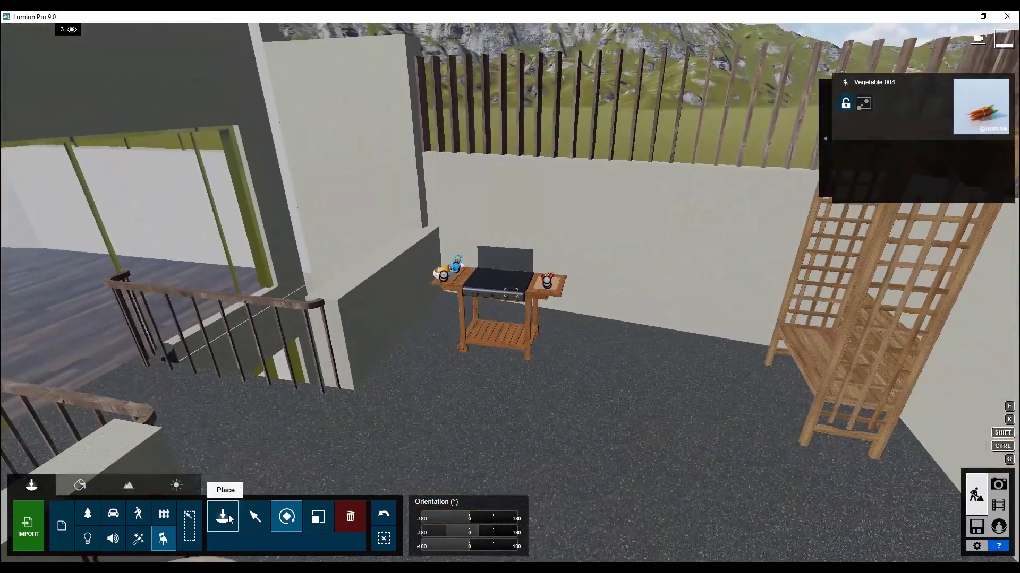
- Place a large two-section sofa on the wooden floor inside the house, along the wall below the long window
{"action": "left_click", "coordinate": [223, 515]}
{"action": "left_click", "coordinate": [47, 107]}
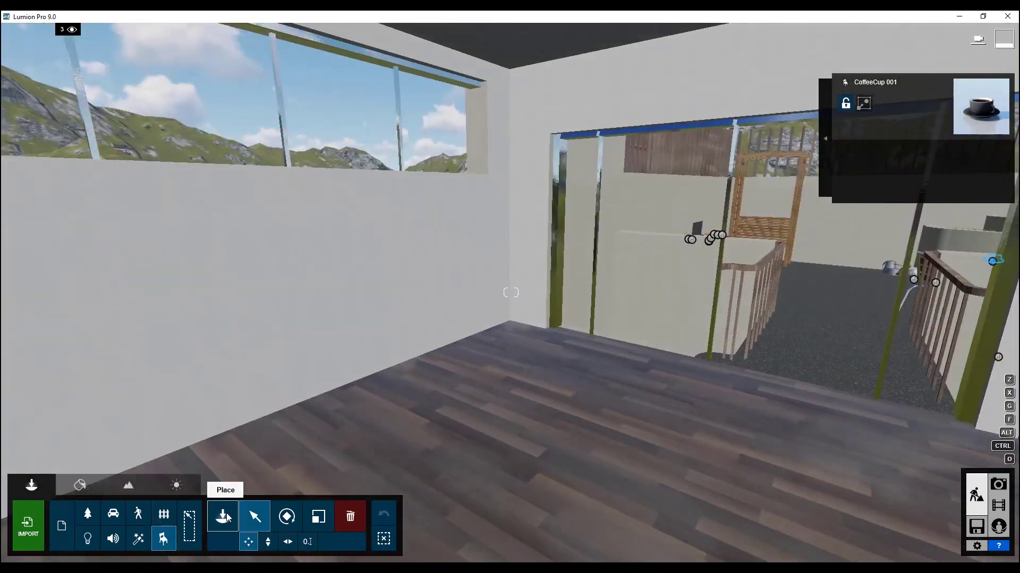
{"action": "left_click", "coordinate": [223, 515]}
{"action": "left_click", "coordinate": [25, 129]}
{"action": "left_click", "coordinate": [68, 221]}
{"action": "left_click", "coordinate": [514, 303]}
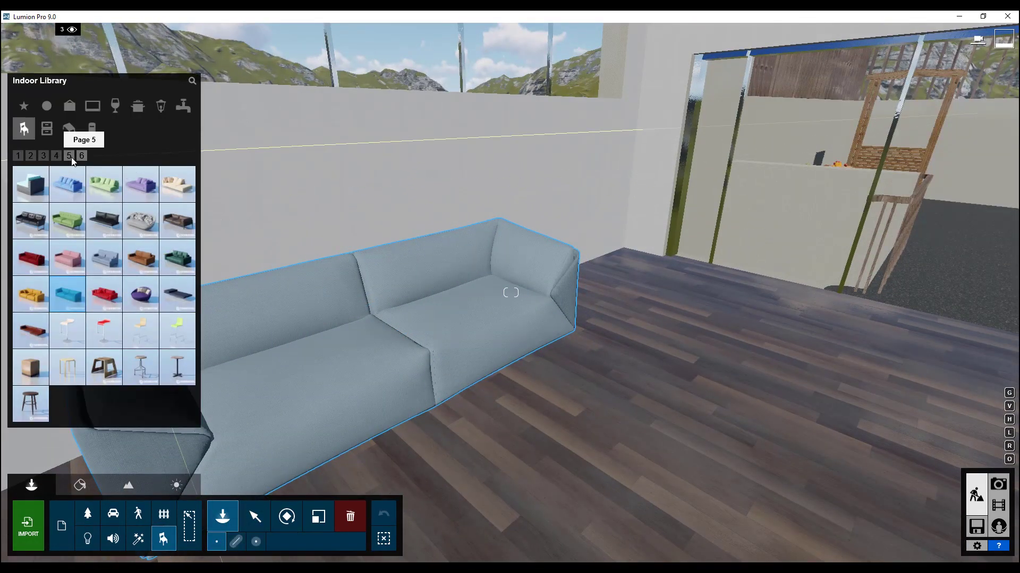
{"action": "left_click", "coordinate": [31, 156]}
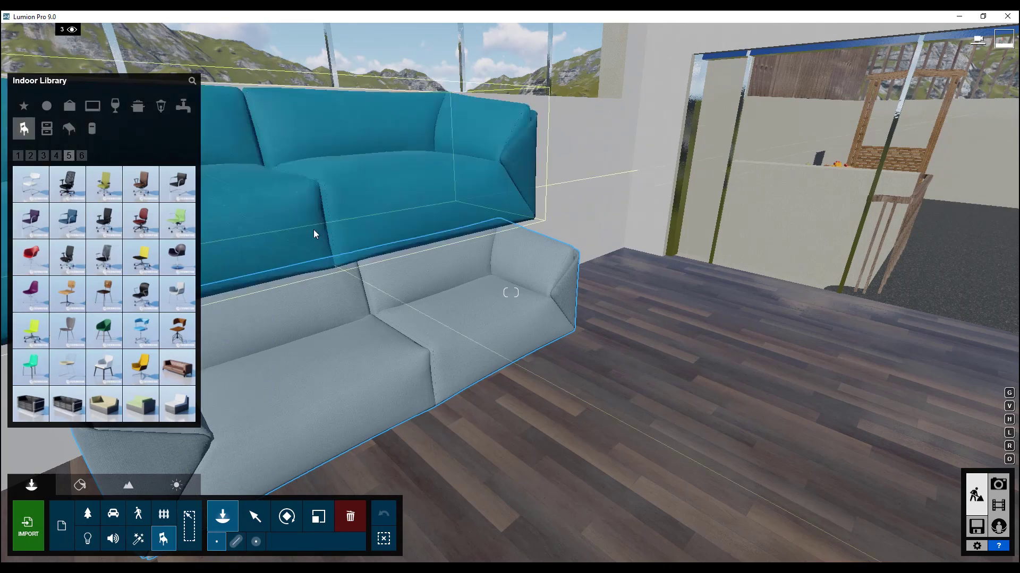